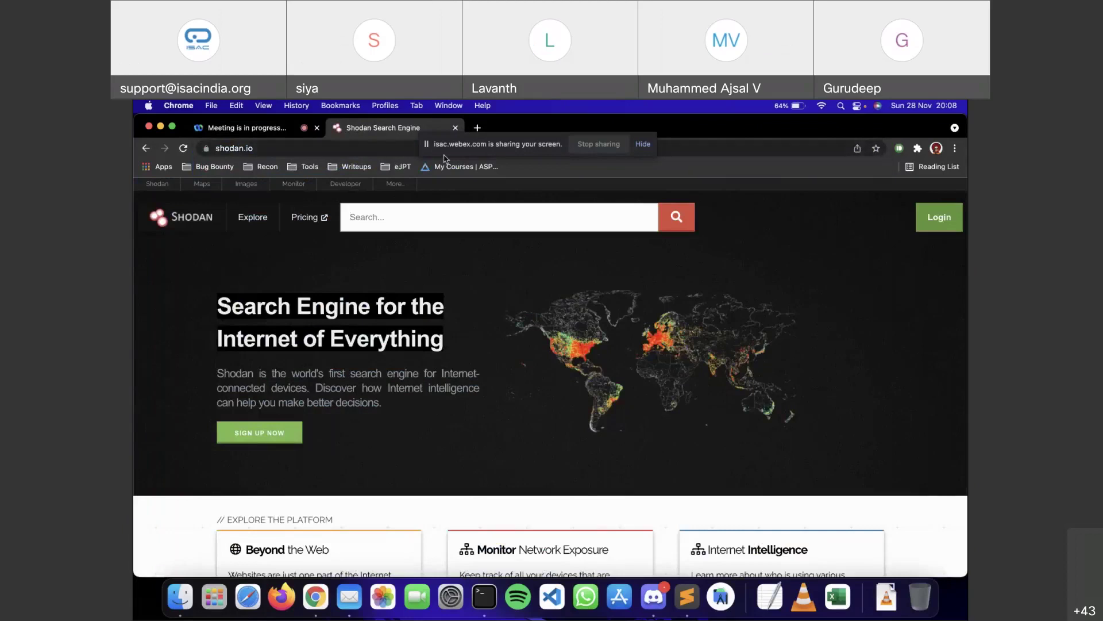
# Step: Move the screen-sharing notice away from the page header and log in to Shodan with the account username and password
pyautogui.moveTo(460, 144); pyautogui.dragTo(756, 566)
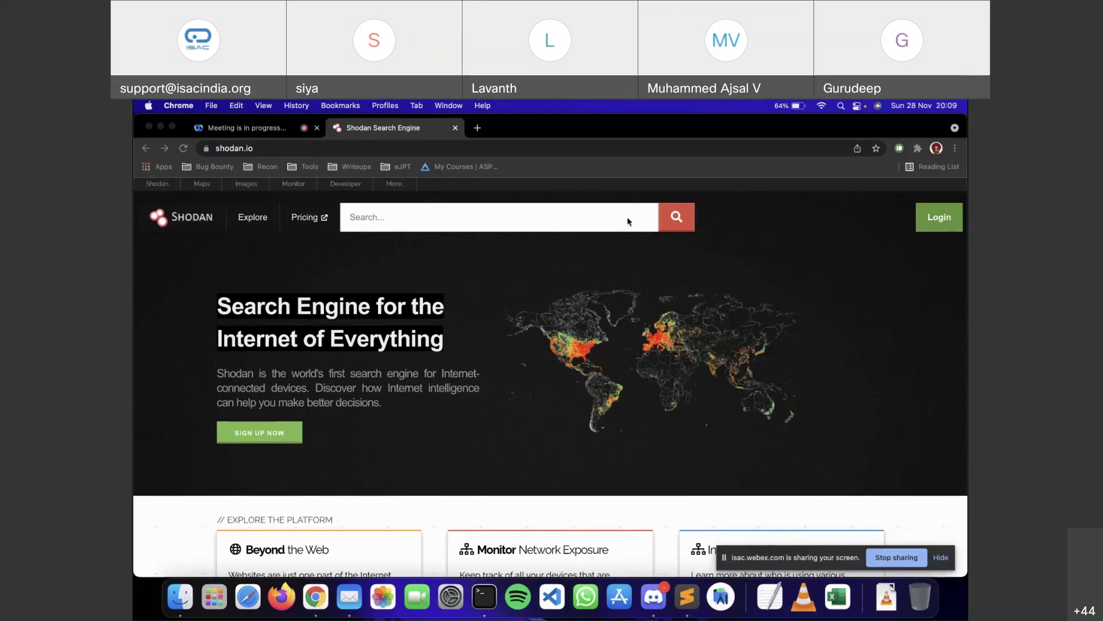
pyautogui.moveTo(256, 149); pyautogui.dragTo(215, 149)
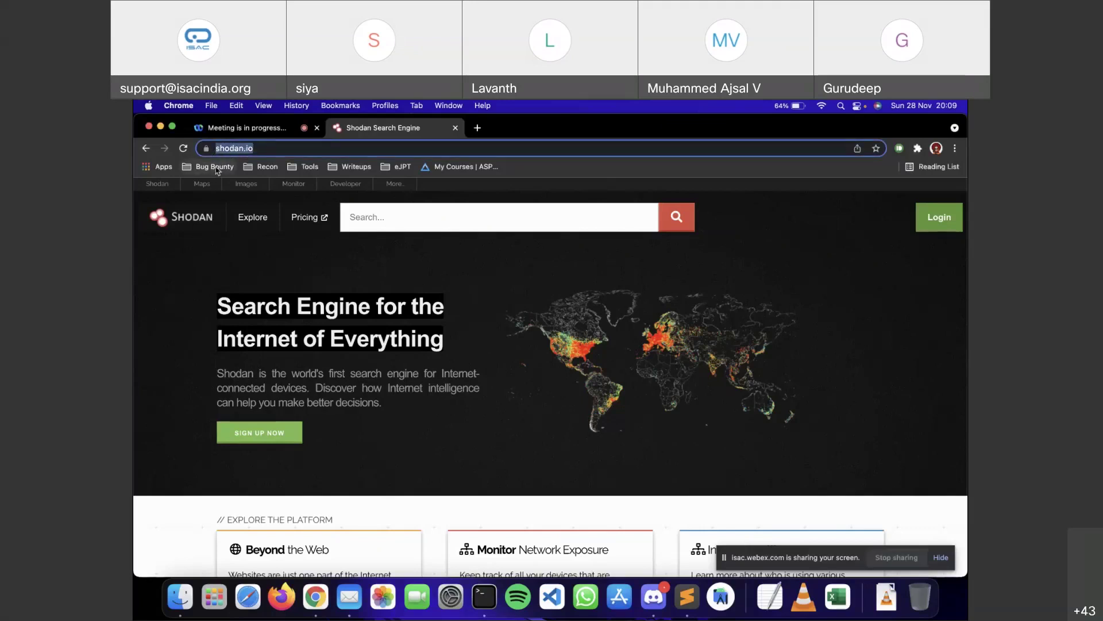
pyautogui.click(945, 220)
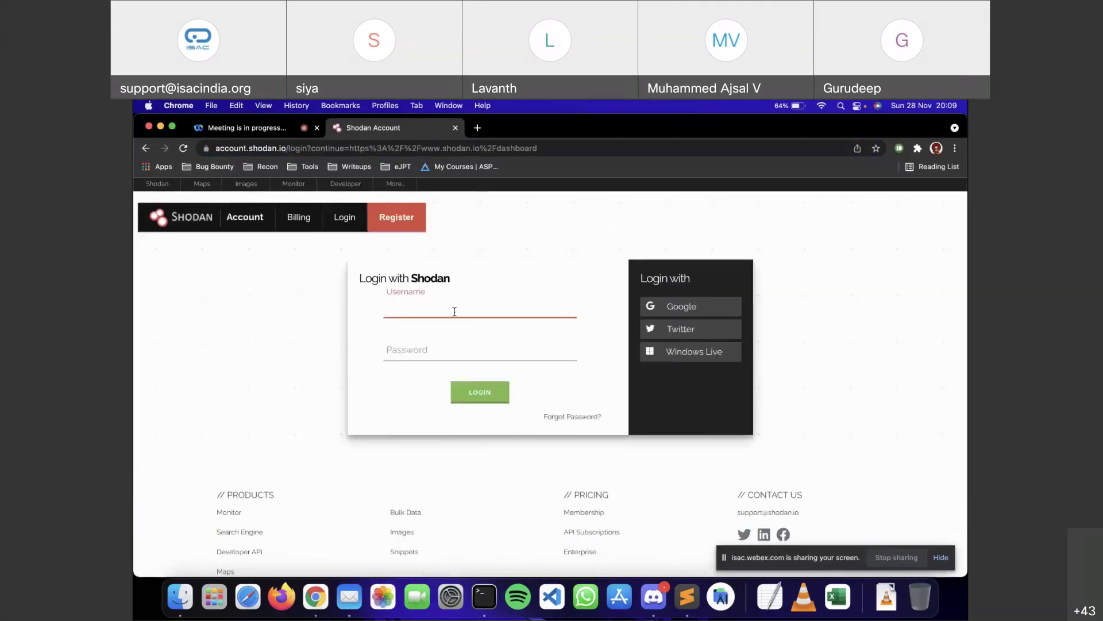
pyautogui.click(450, 307)
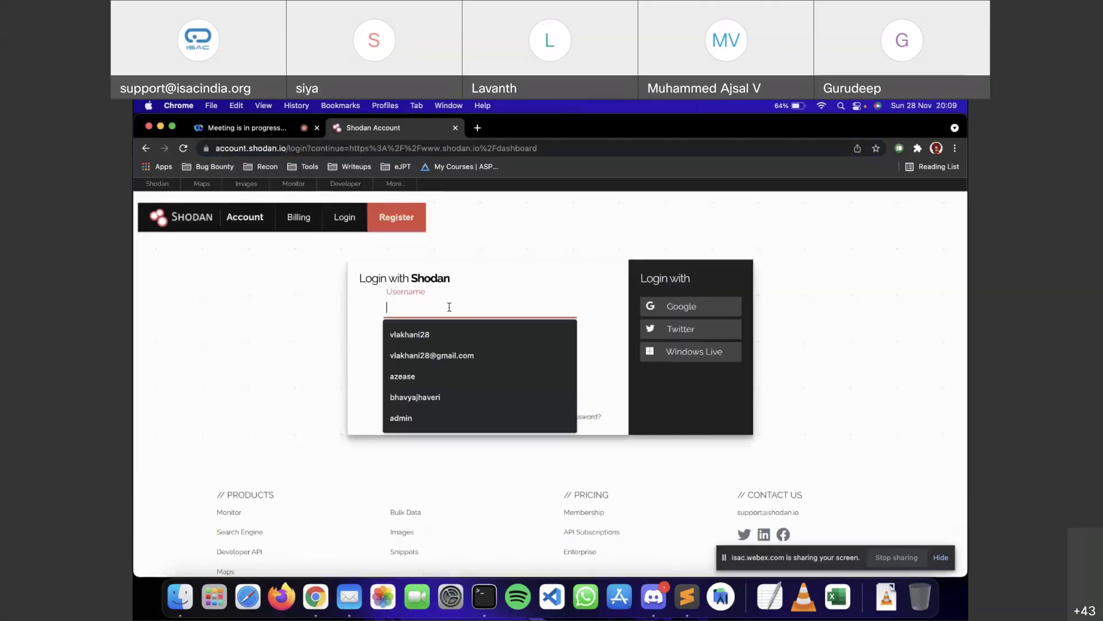
pyautogui.click(409, 336)
pyautogui.click(407, 358)
pyautogui.write('***********')
pyautogui.press('Return')
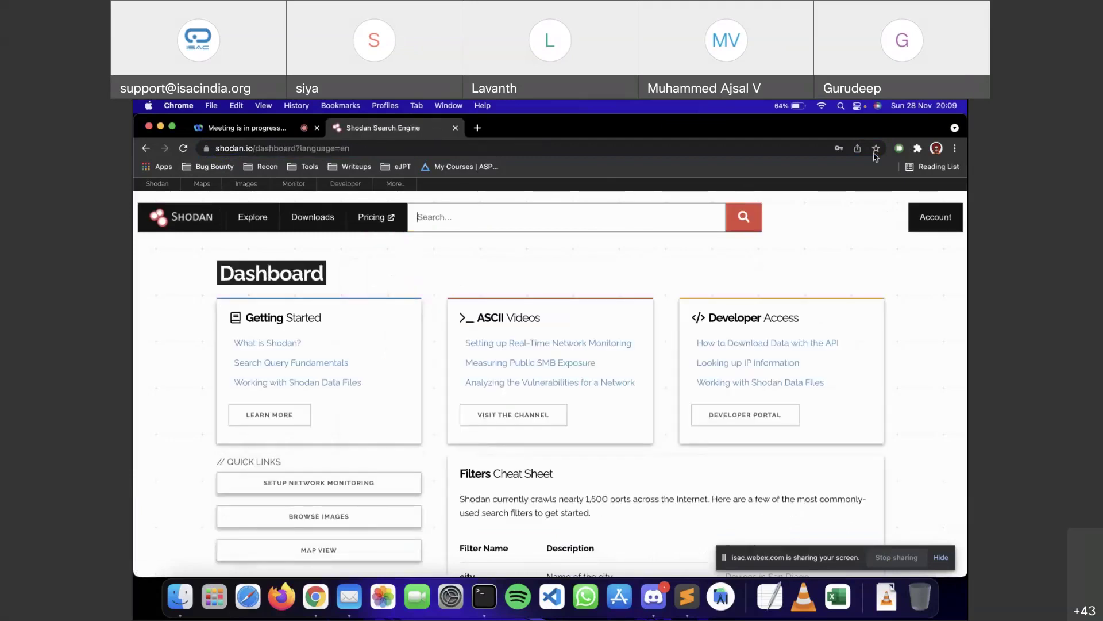
# Step: Open the account overview and review its account level, API key, membership and export credits entries
pyautogui.click(925, 229)
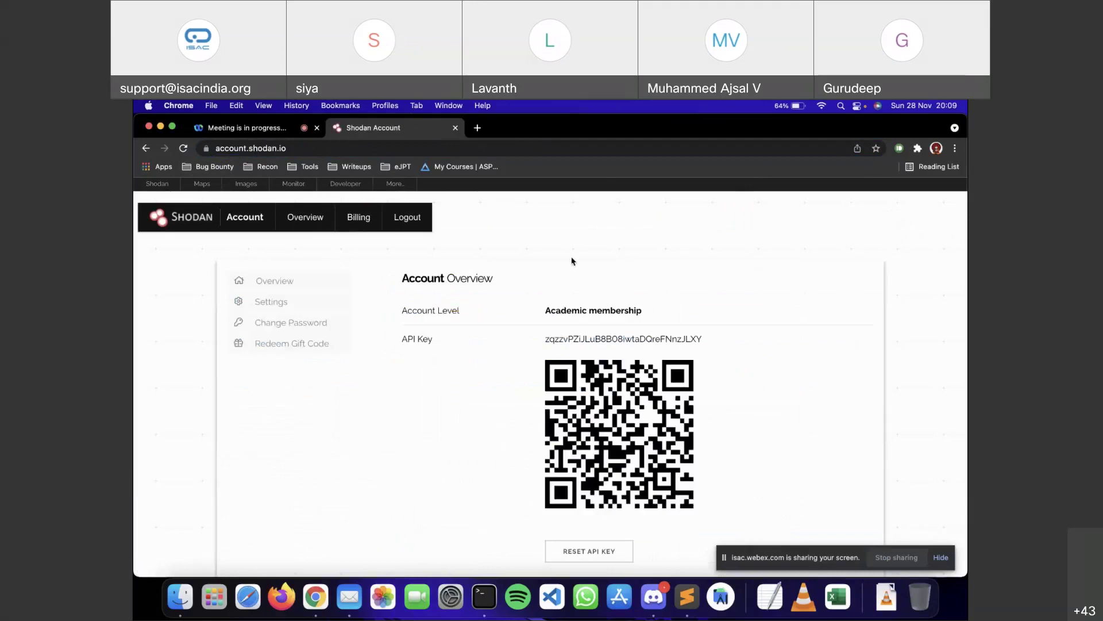
pyautogui.scroll(-3, 572, 258)
pyautogui.scroll(-1, 574, 260)
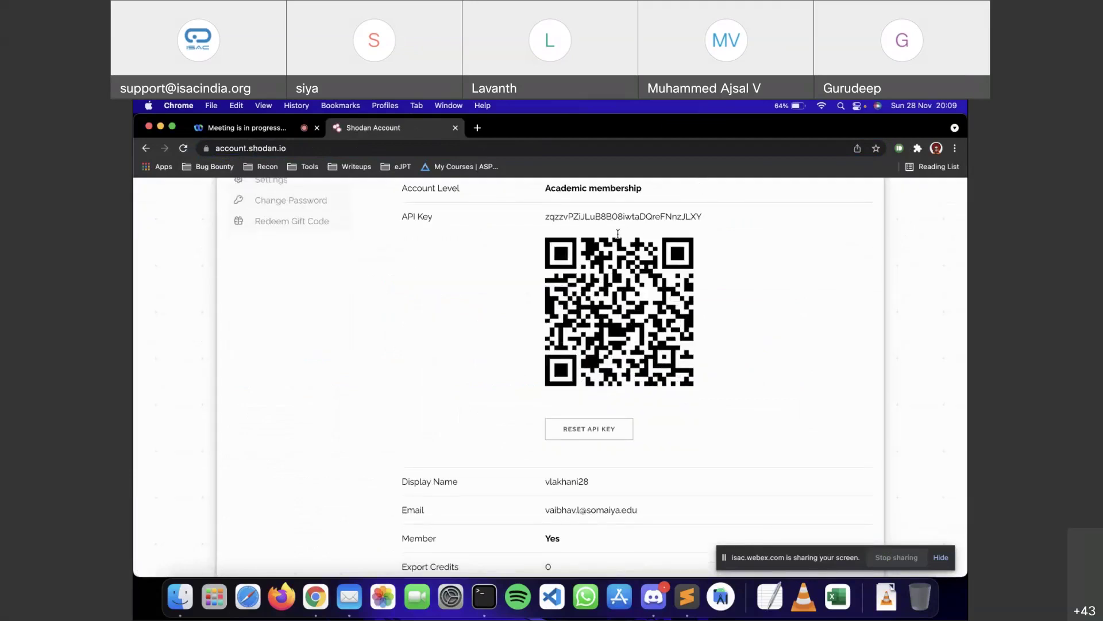
pyautogui.scroll(-2, 616, 311)
pyautogui.scroll(3, 618, 315)
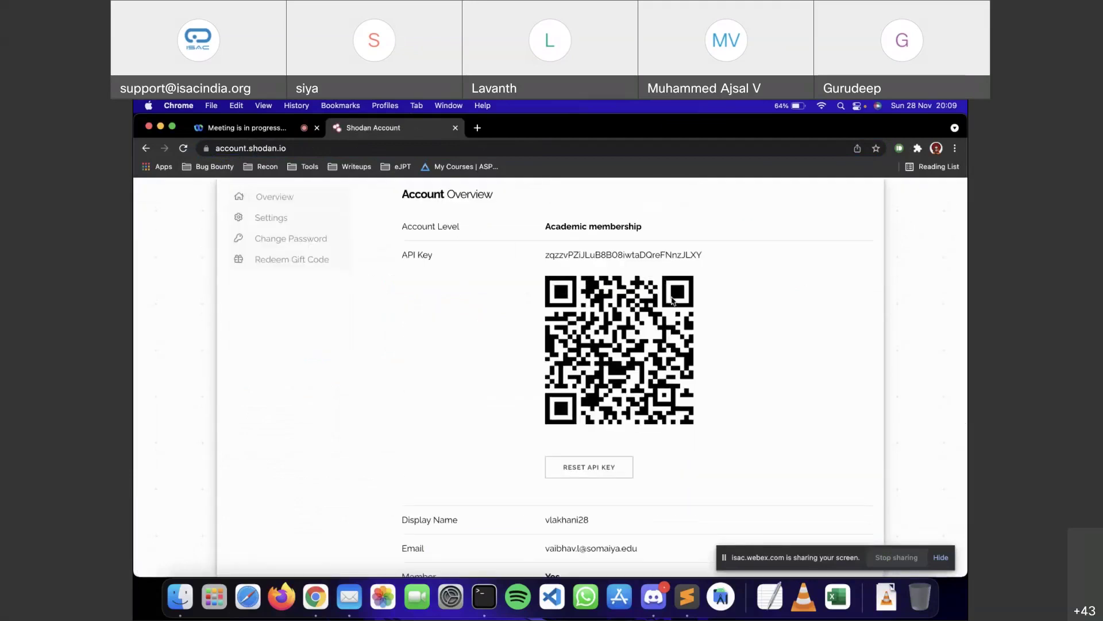
pyautogui.scroll(1, 671, 300)
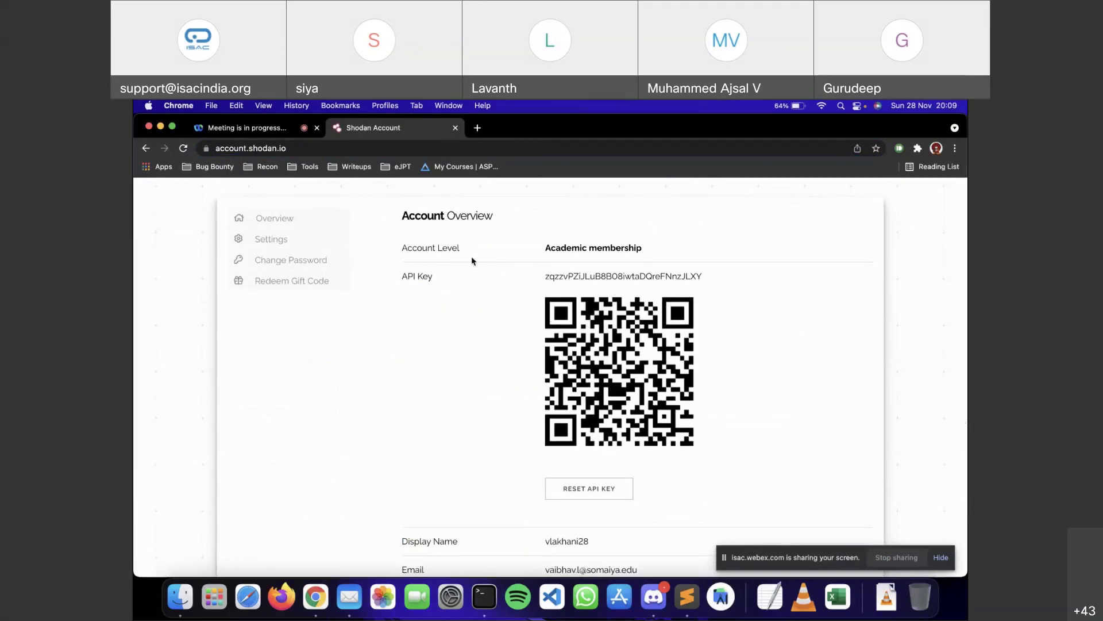
pyautogui.scroll(-5, 638, 327)
pyautogui.scroll(4, 638, 328)
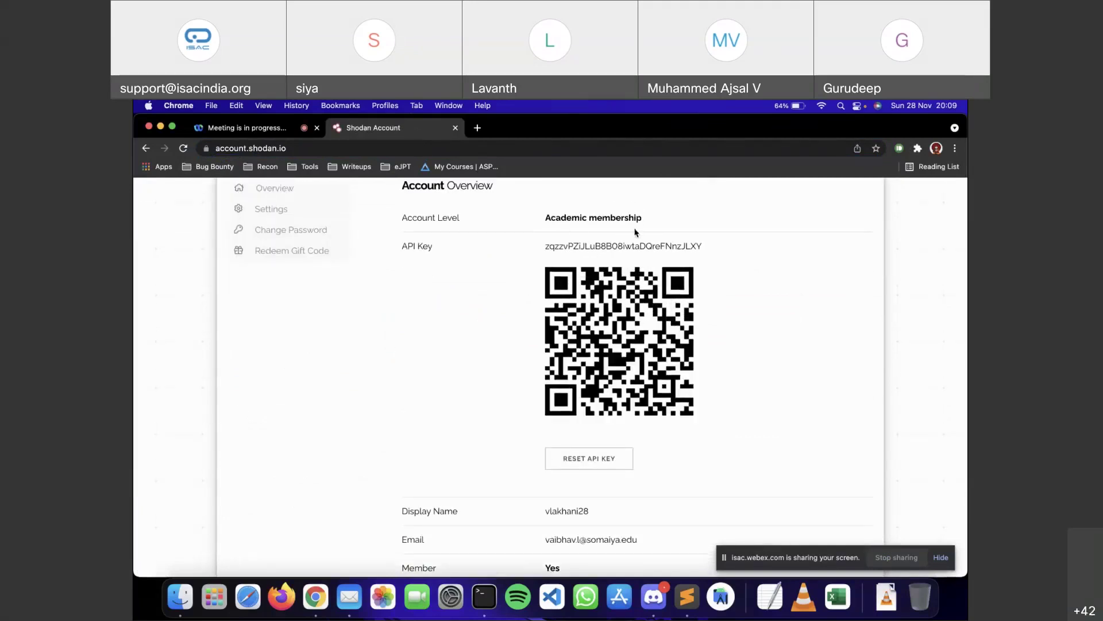
pyautogui.scroll(-3, 574, 287)
pyautogui.scroll(-4, 506, 463)
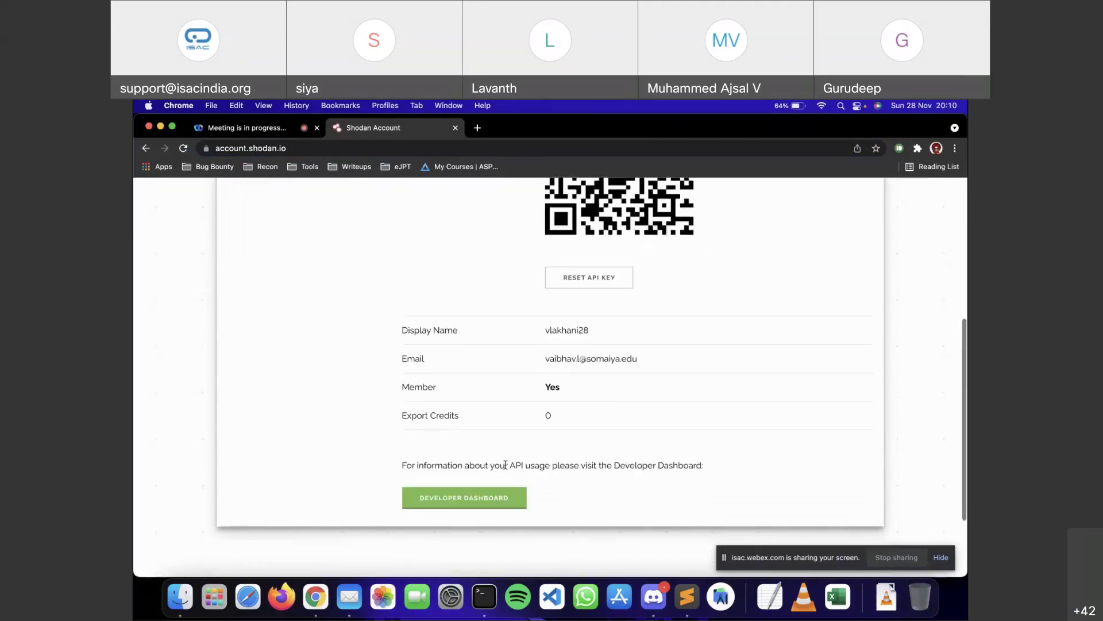
pyautogui.moveTo(402, 415); pyautogui.dragTo(545, 418)
pyautogui.click(557, 426)
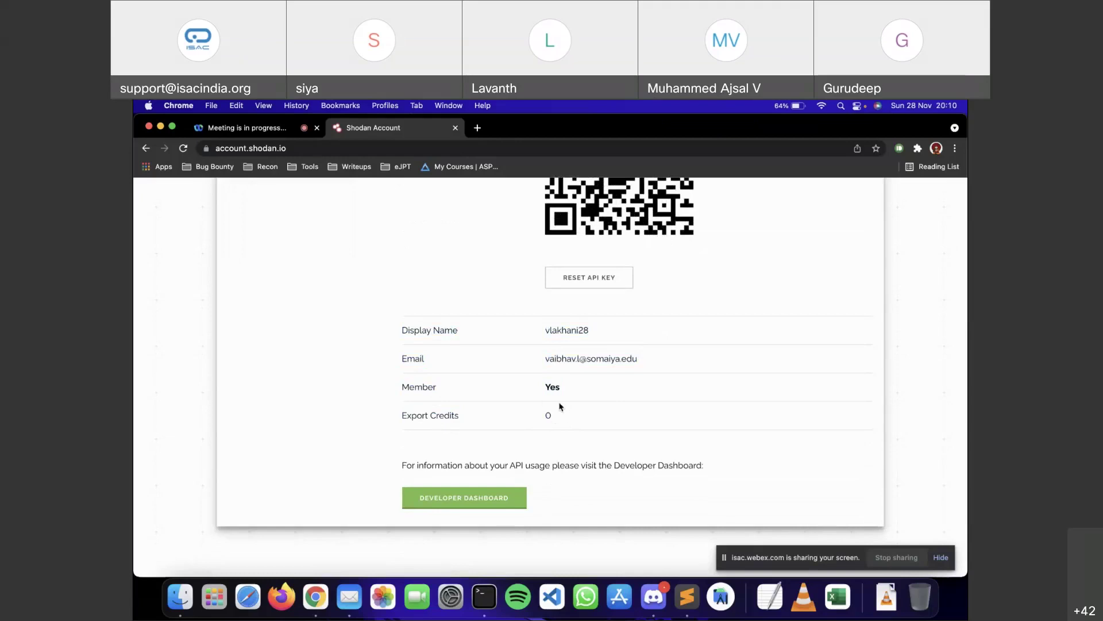
pyautogui.scroll(3, 560, 407)
pyautogui.scroll(5, 560, 407)
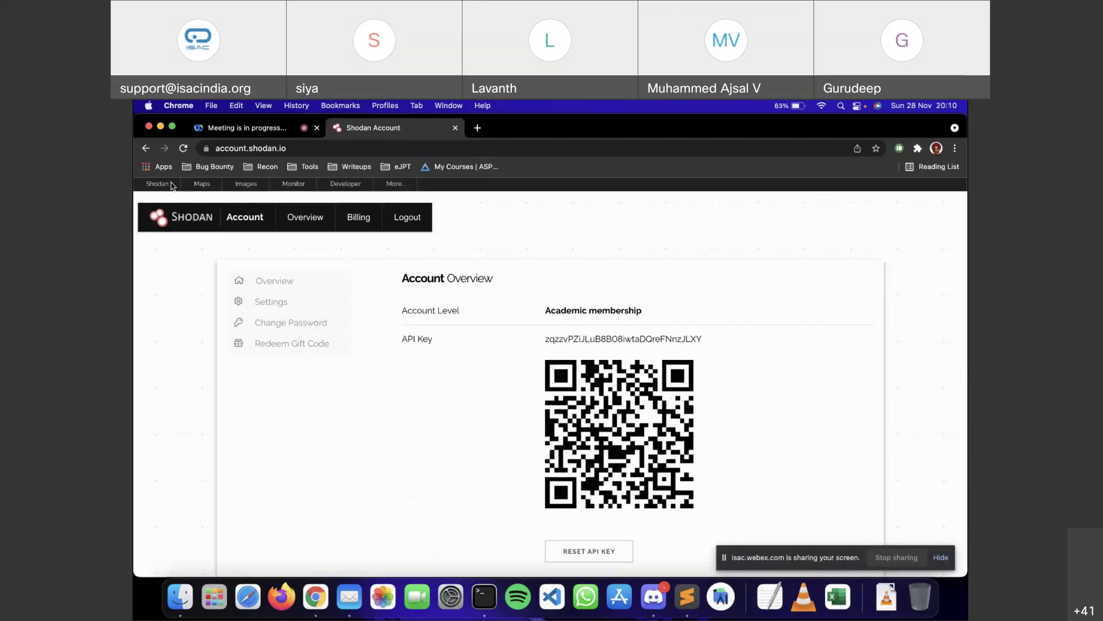
# Step: Return to the Shodan home page and search for "ip camera"
pyautogui.click(169, 184)
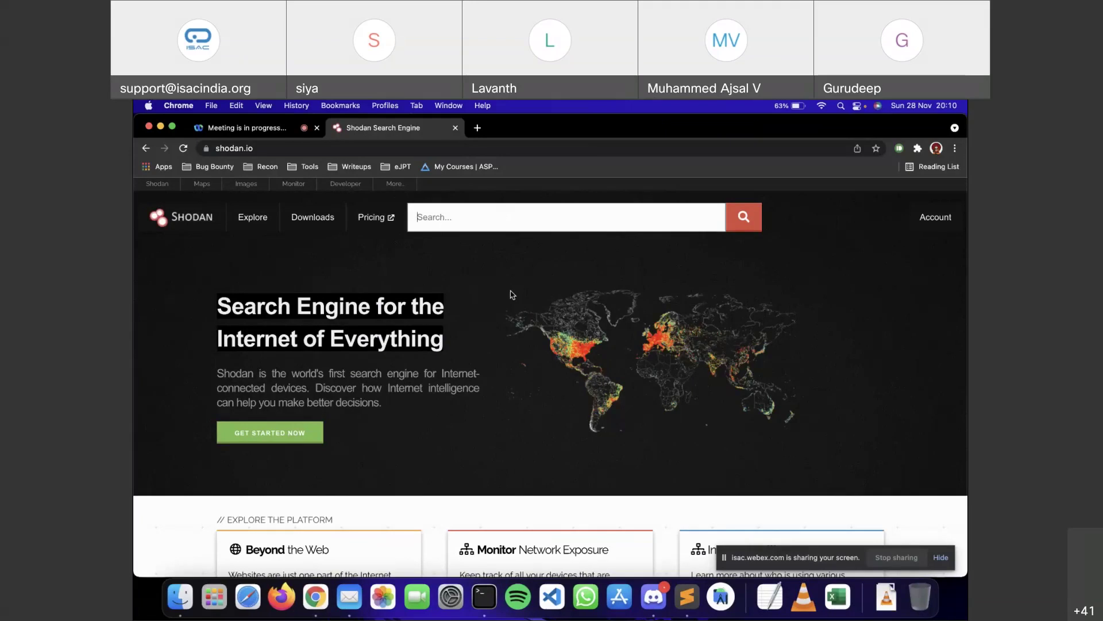
pyautogui.click(466, 215)
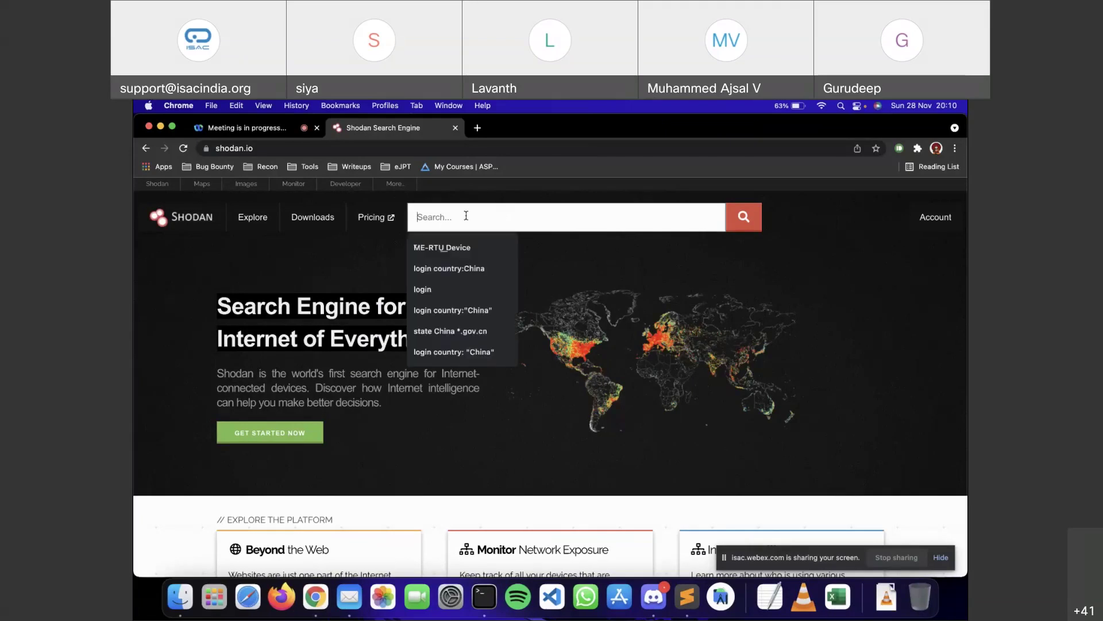
pyautogui.write('s')
pyautogui.press('BackSpace')
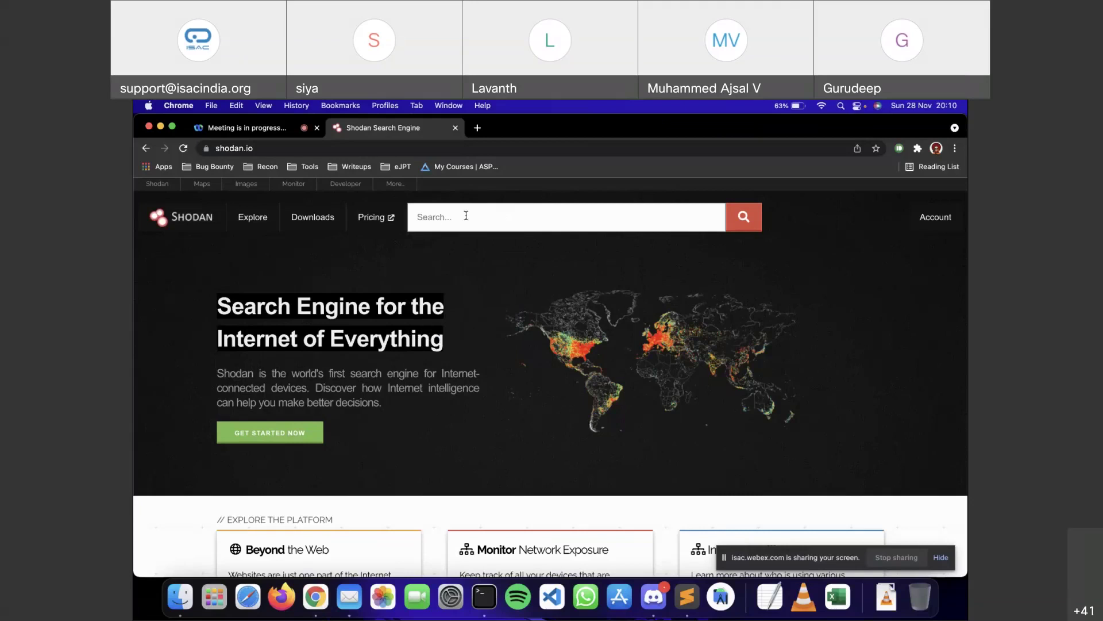
pyautogui.write('ip camera')
pyautogui.press('Return')
pyautogui.moveTo(426, 217); pyautogui.dragTo(408, 217)
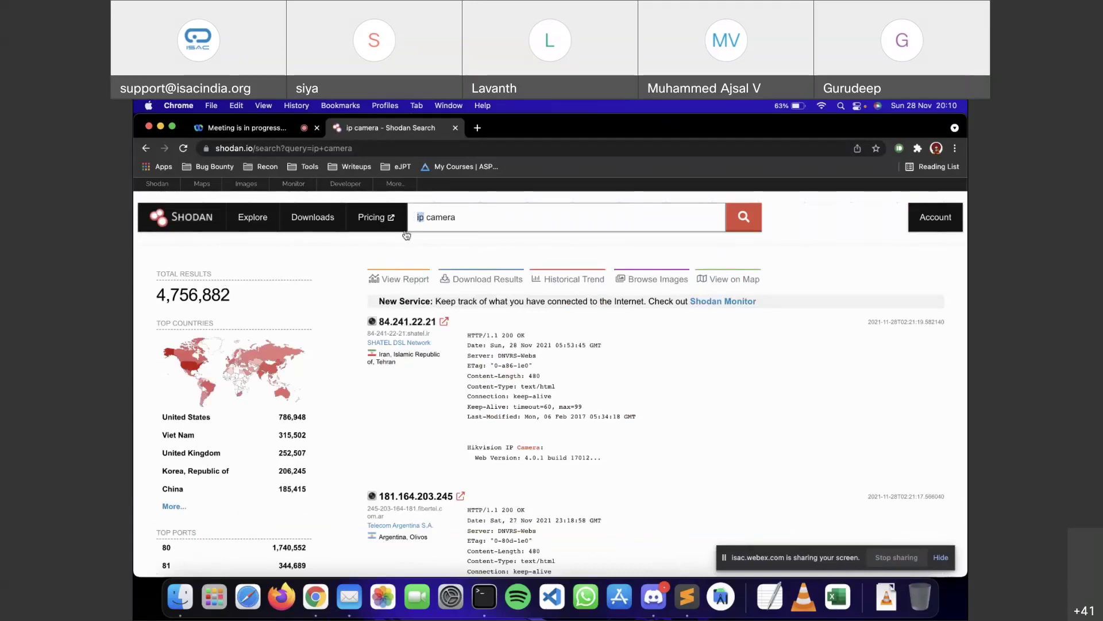
pyautogui.tripleClick(457, 213)
pyautogui.click(448, 214)
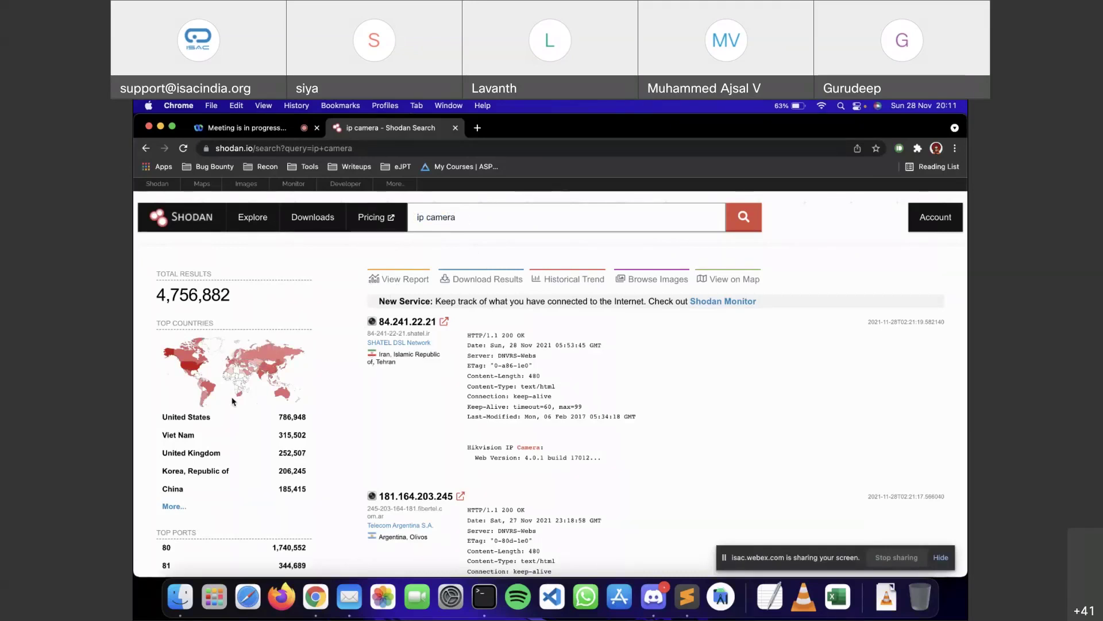
# Step: Examine the top countries, ports, organizations, products and operating systems listed for the ip camera search
pyautogui.scroll(-1, 291, 437)
pyautogui.scroll(-1, 290, 440)
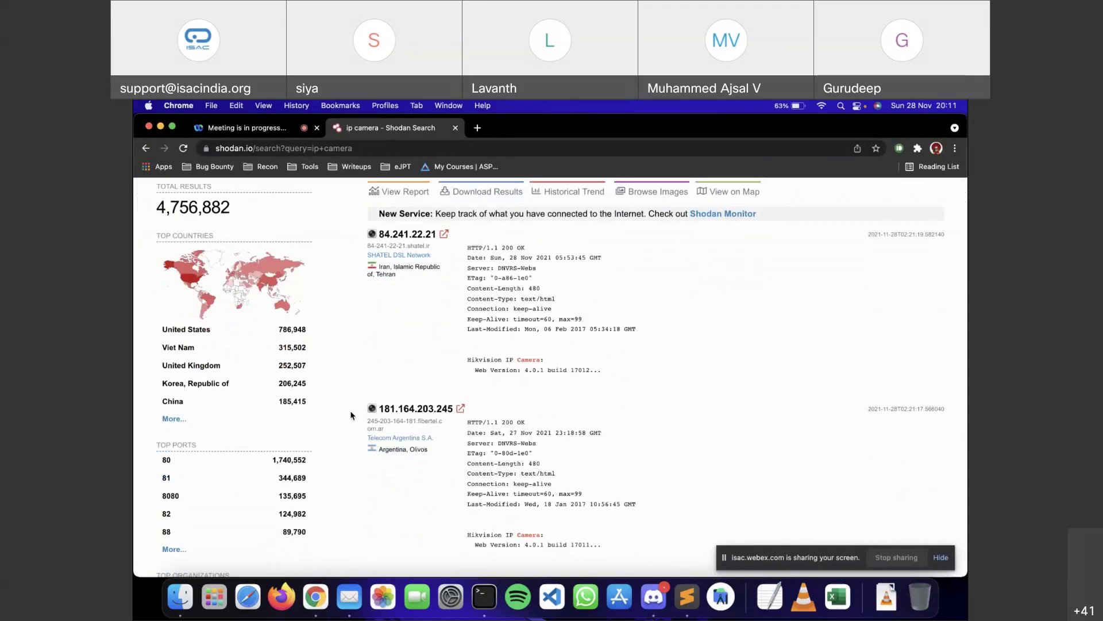
pyautogui.scroll(-1, 351, 415)
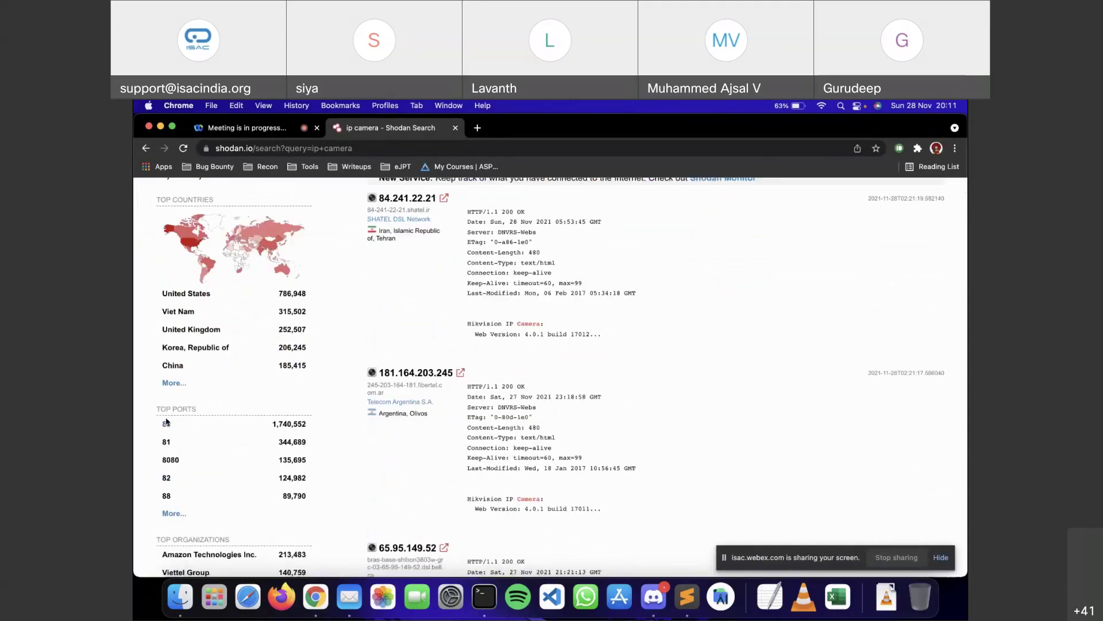
pyautogui.moveTo(155, 412); pyautogui.dragTo(212, 414)
pyautogui.scroll(-4, 196, 478)
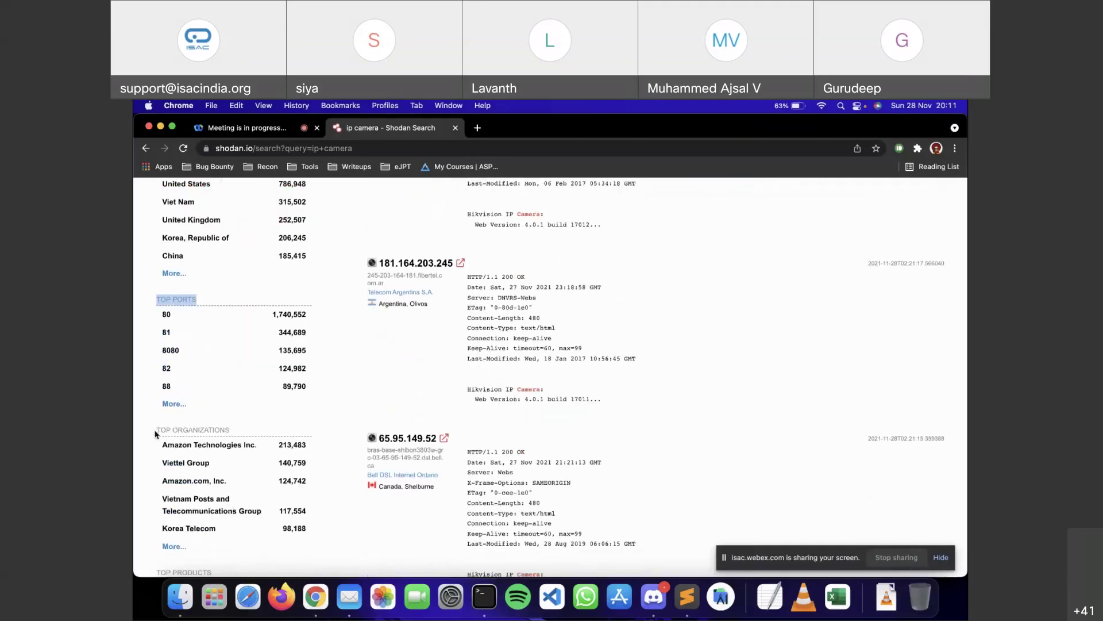
pyautogui.moveTo(155, 434); pyautogui.dragTo(242, 433)
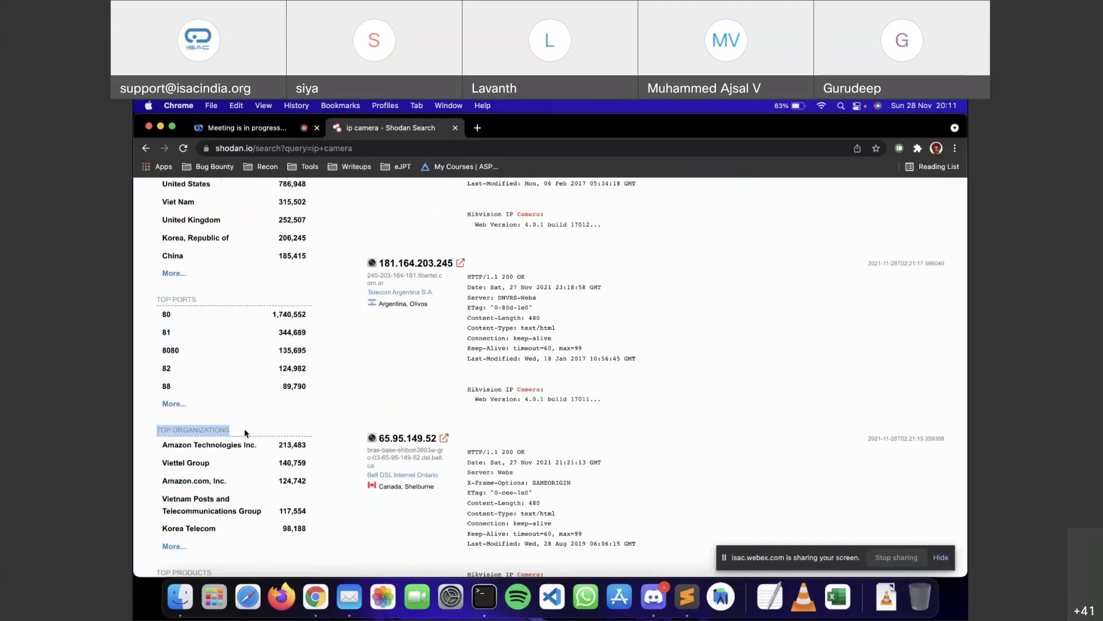
pyautogui.scroll(-2, 244, 433)
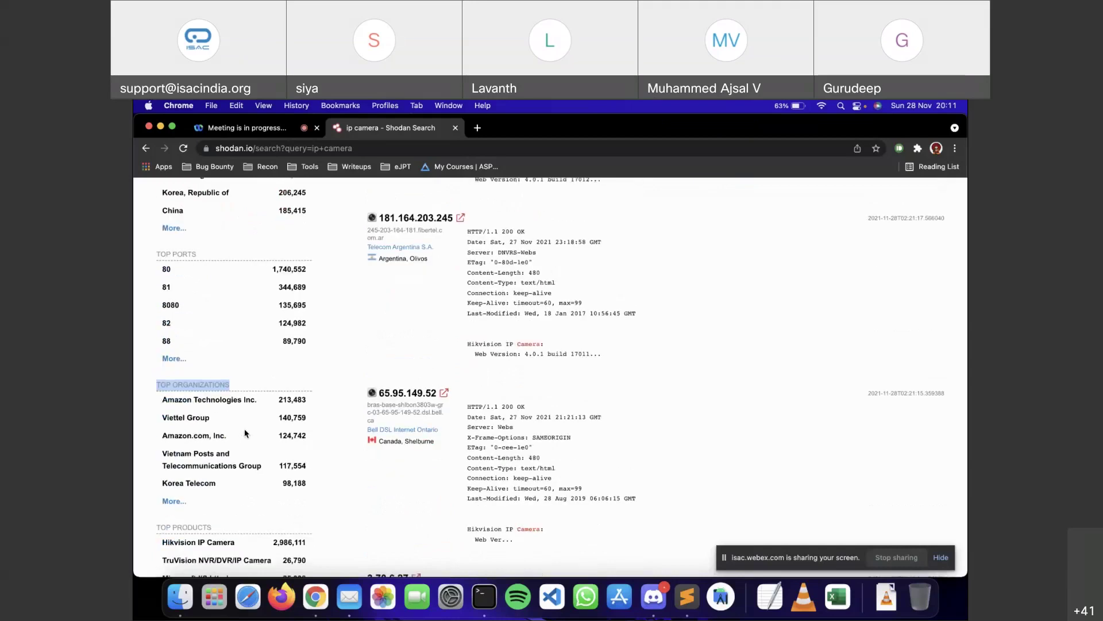
pyautogui.scroll(-2, 245, 433)
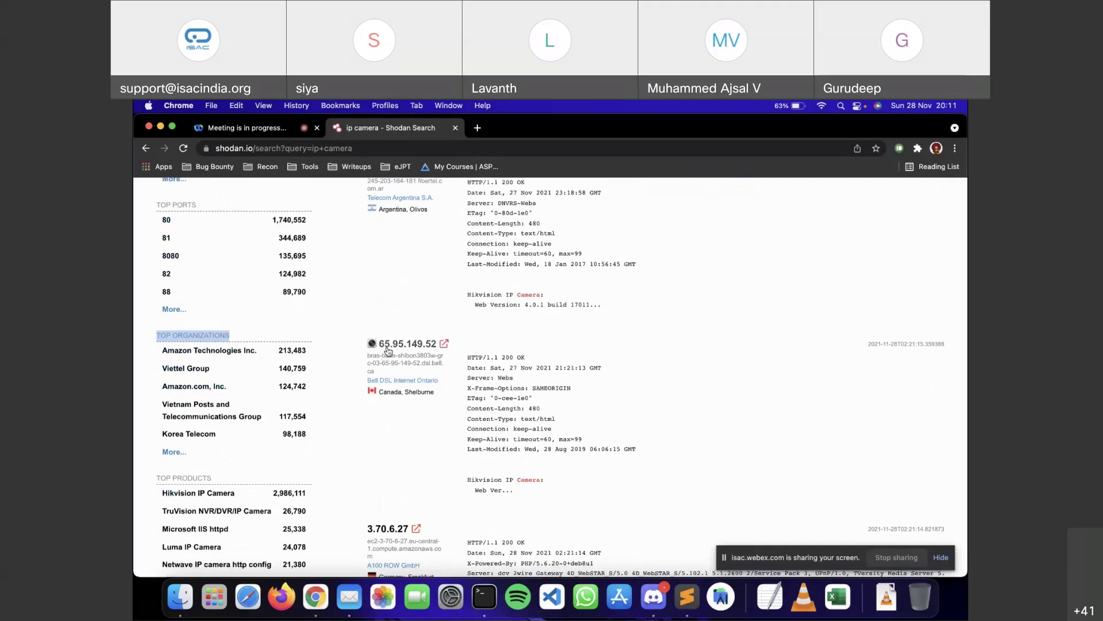
pyautogui.scroll(-3, 367, 400)
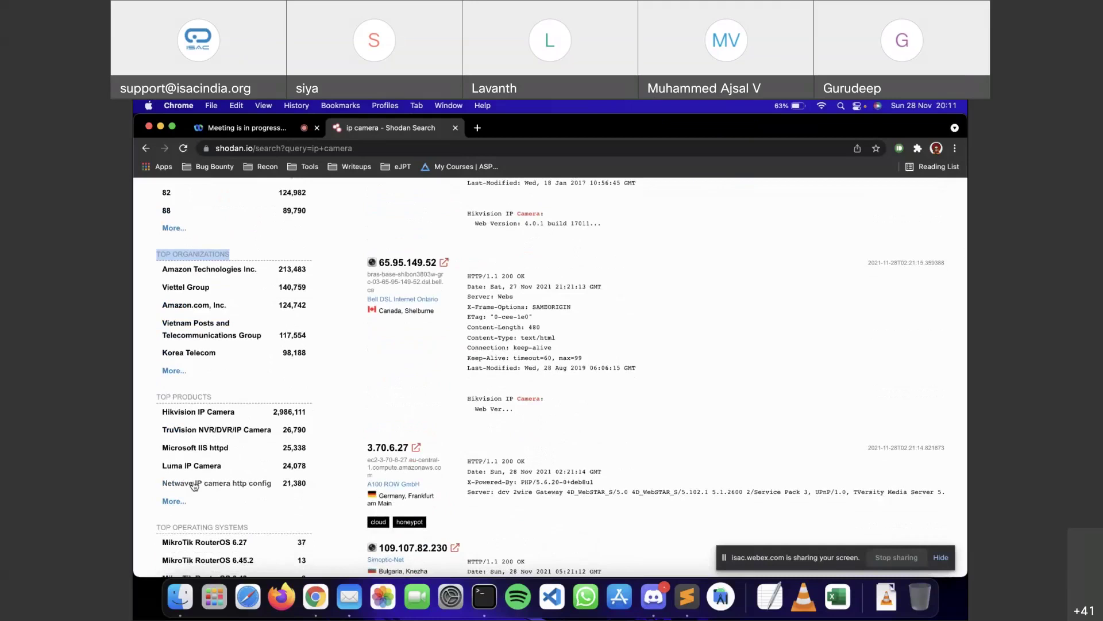
pyautogui.moveTo(156, 413); pyautogui.dragTo(190, 415)
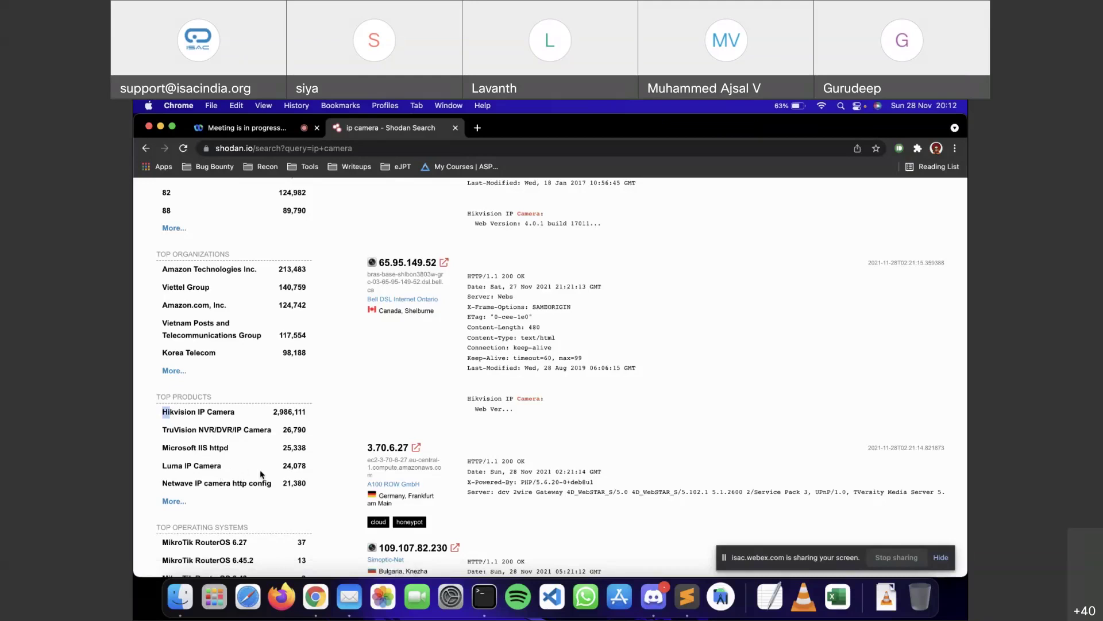
pyautogui.scroll(-1, 261, 474)
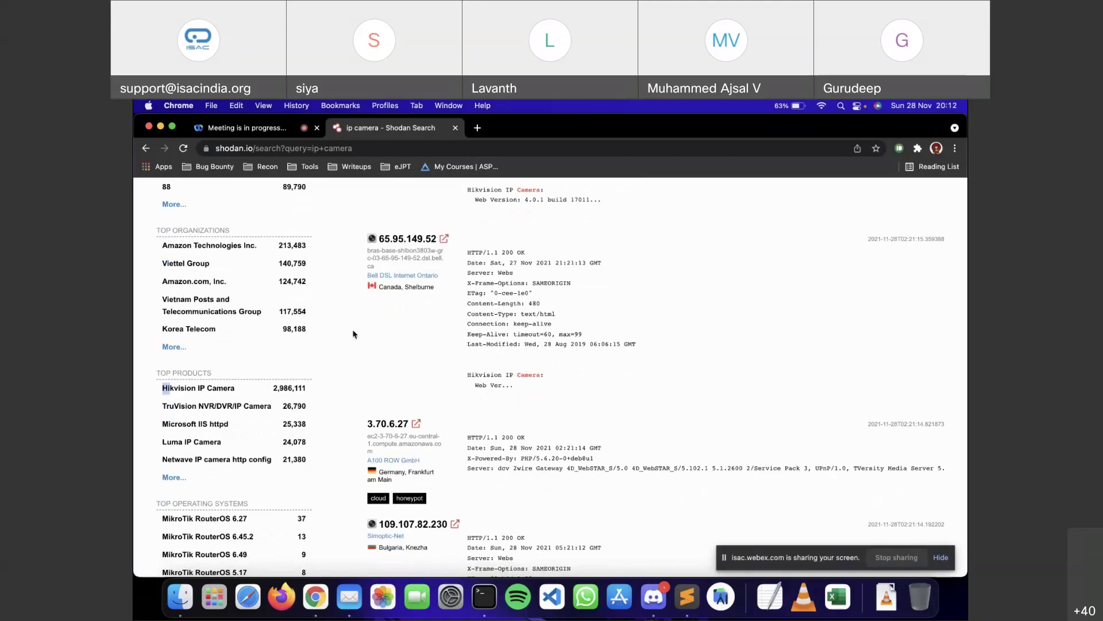
pyautogui.scroll(15, 345, 356)
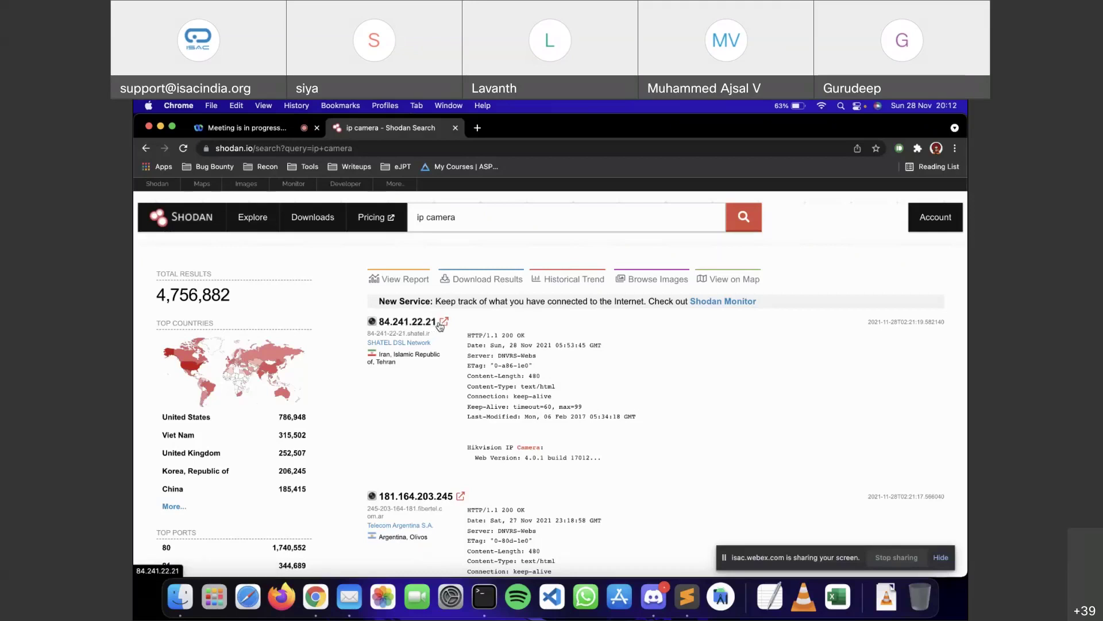
# Step: Check the location of result 84.241.22.21, open its host details and go back to the search results
pyautogui.tripleClick(383, 361)
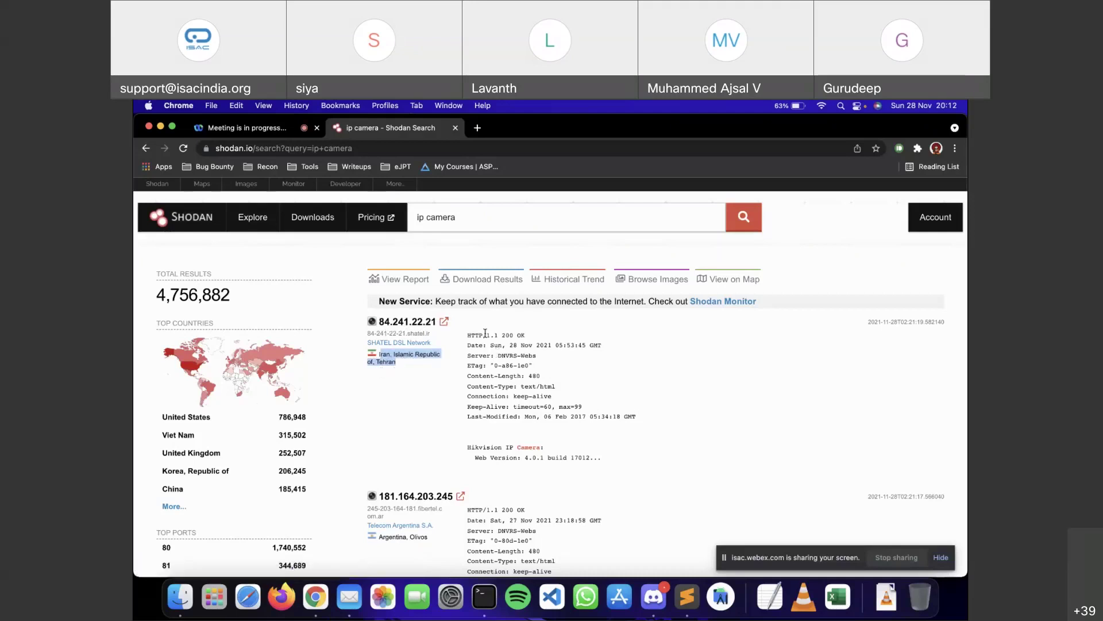
pyautogui.click(460, 365)
pyautogui.click(415, 323)
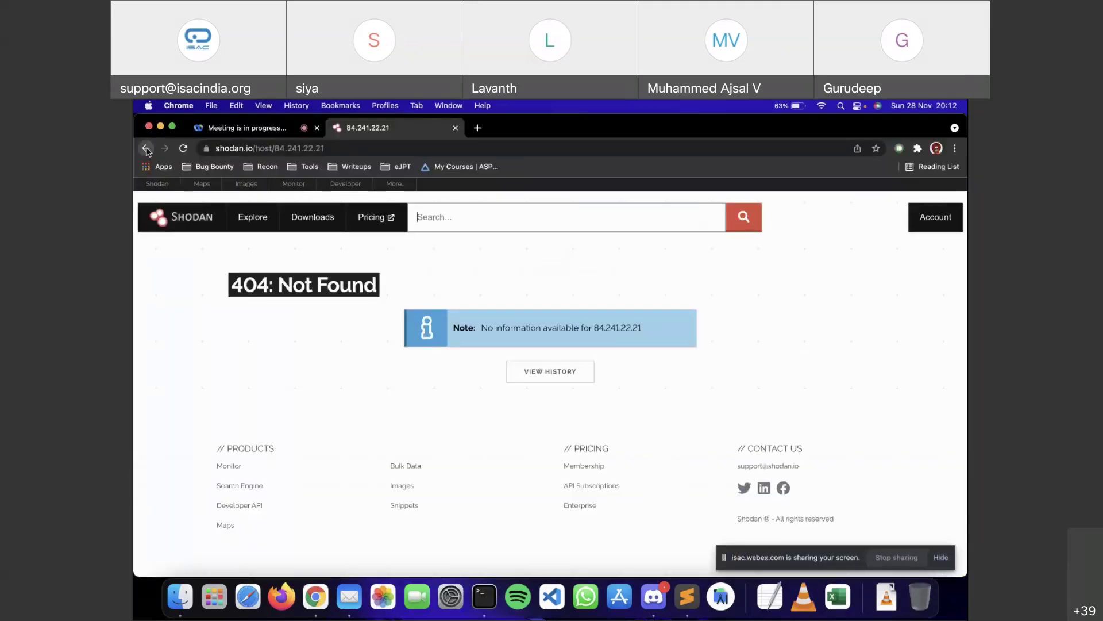
pyautogui.click(147, 150)
# Step: Open the web service of result 181.164.203.245 in a new browser tab and return to the search results
pyautogui.scroll(-1, 457, 483)
pyautogui.scroll(-1, 457, 483)
pyautogui.click(461, 426)
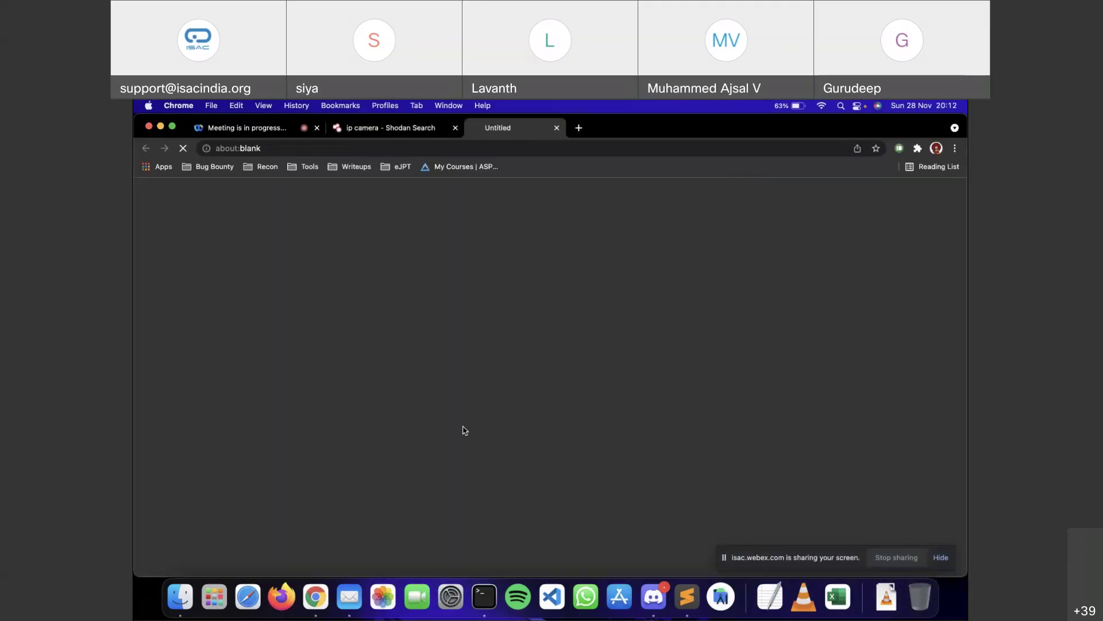
pyautogui.click(384, 129)
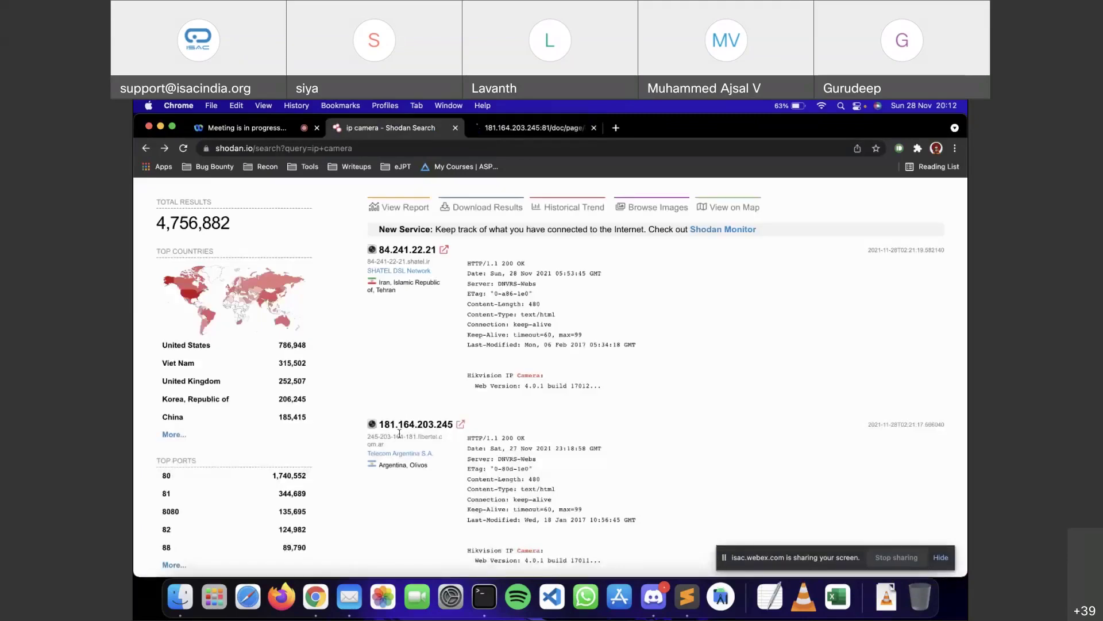
# Step: Open the host details of 181.164.203.245 and examine its hostname, country, city, organization, ISP and ASN
pyautogui.click(399, 431)
pyautogui.scroll(-3, 476, 365)
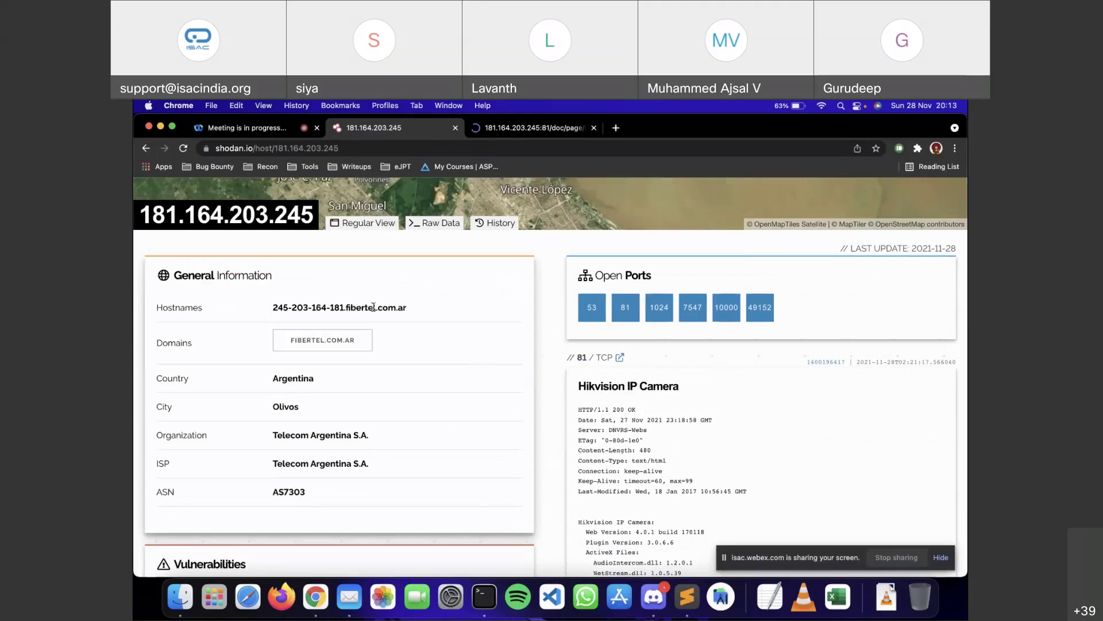
pyautogui.moveTo(410, 308); pyautogui.dragTo(396, 308)
pyautogui.moveTo(320, 384)
pyautogui.mouseDown()
pyautogui.moveTo(284, 380)
pyautogui.moveTo(321, 398)
pyautogui.mouseUp()
pyautogui.click(294, 408)
pyautogui.doubleClick(293, 408)
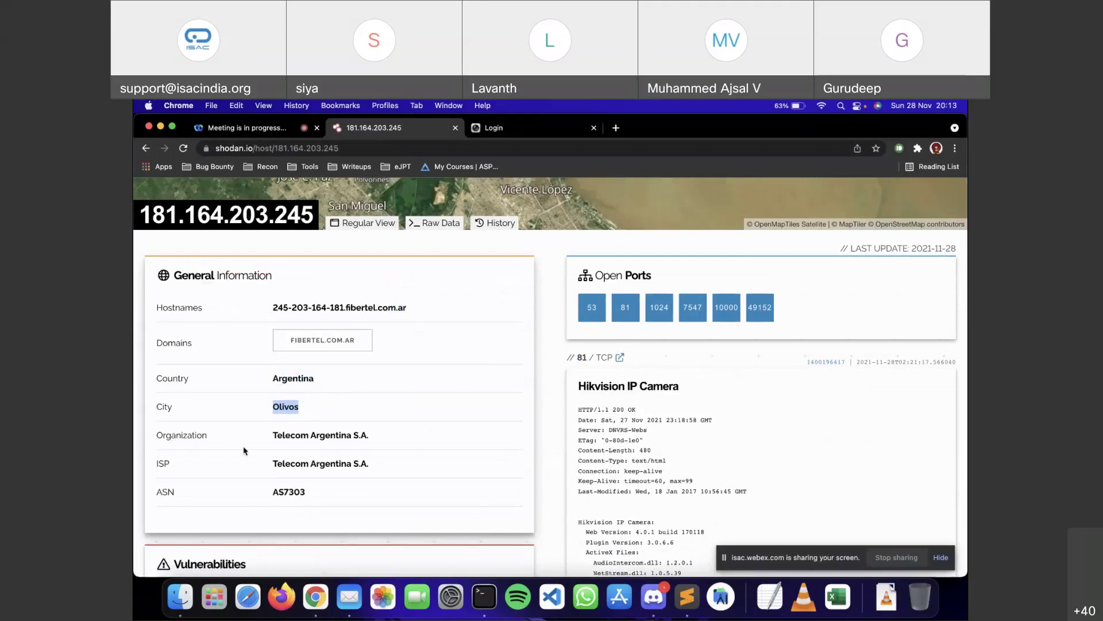
pyautogui.moveTo(379, 440); pyautogui.dragTo(262, 444)
pyautogui.moveTo(138, 492); pyautogui.dragTo(288, 492)
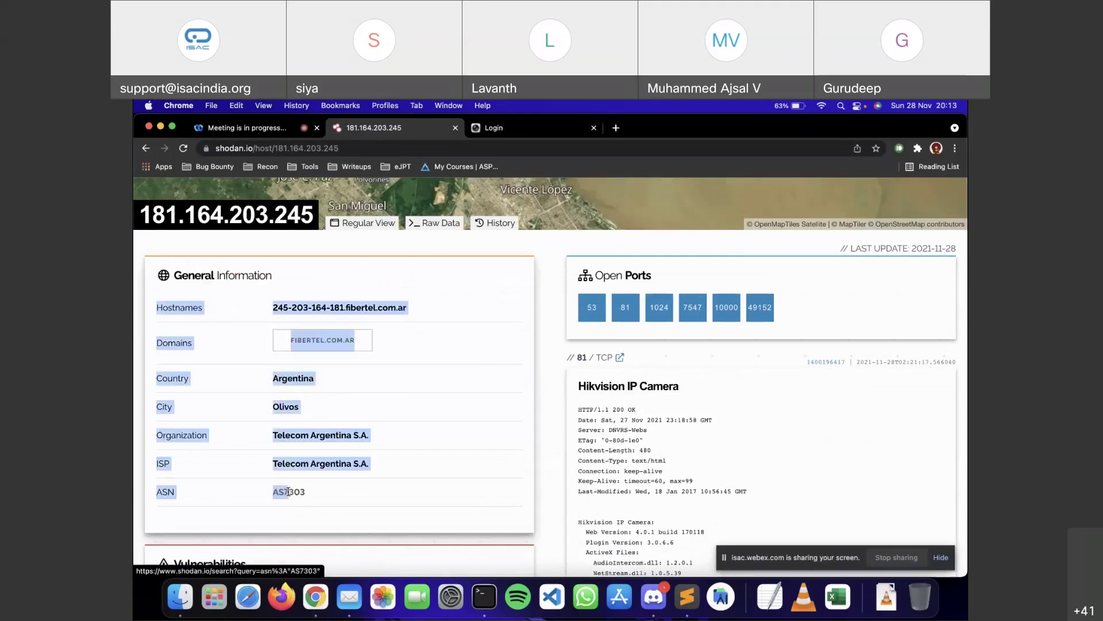
# Step: Jump to open port 81 of the host and examine the Hikvision IP Camera banner, including its web, plugin and ActiveX file versions
pyautogui.click(228, 502)
pyautogui.scroll(-2, 393, 466)
pyautogui.scroll(-3, 394, 466)
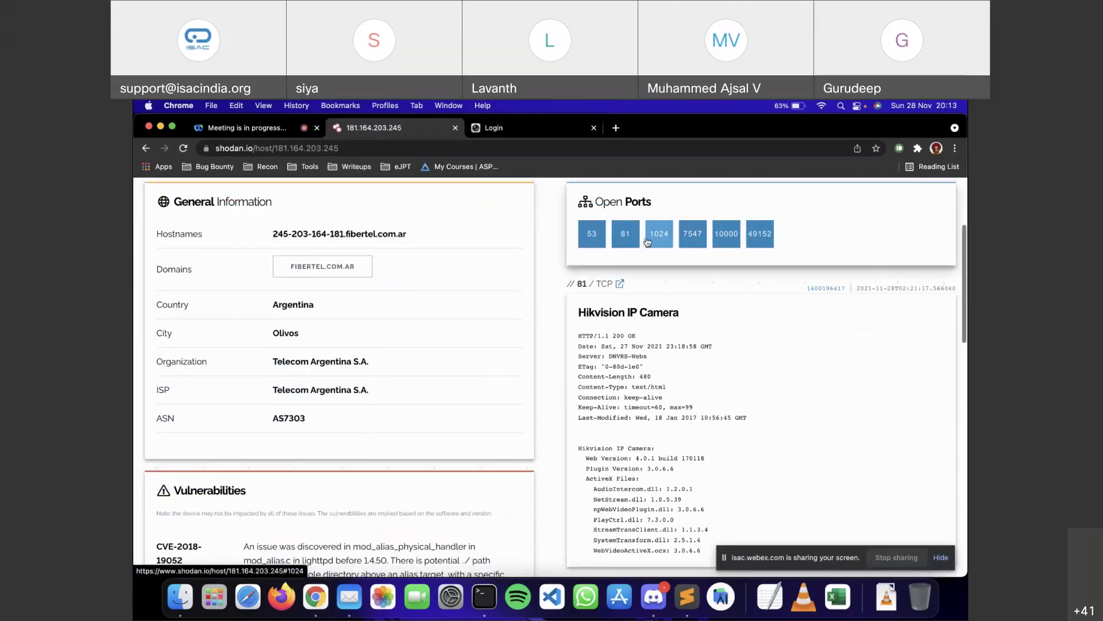
pyautogui.scroll(4, 628, 263)
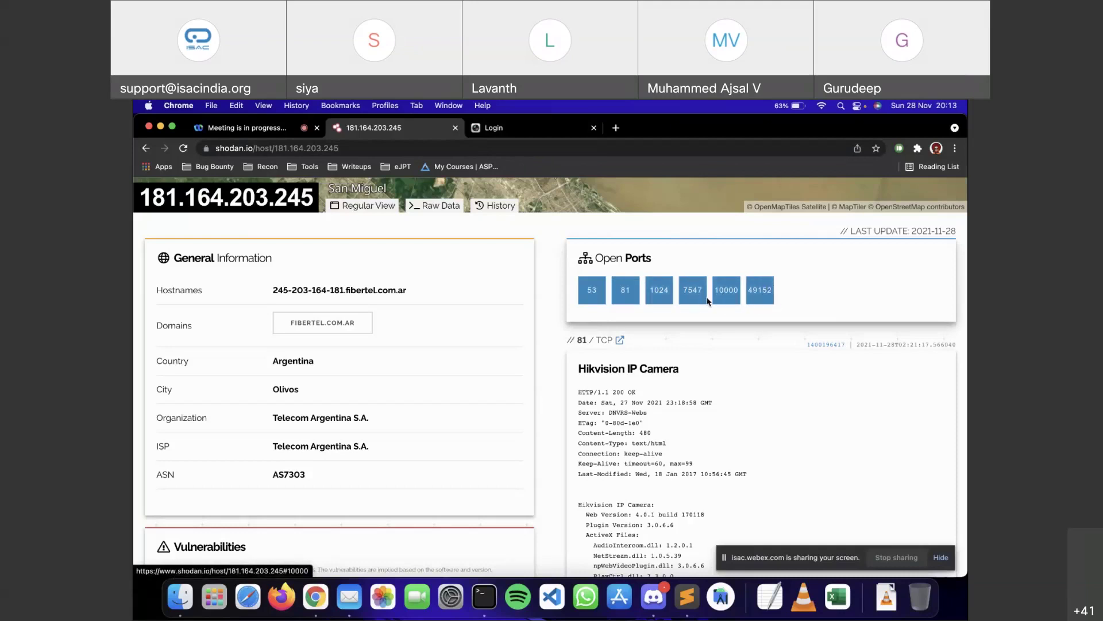
pyautogui.click(619, 290)
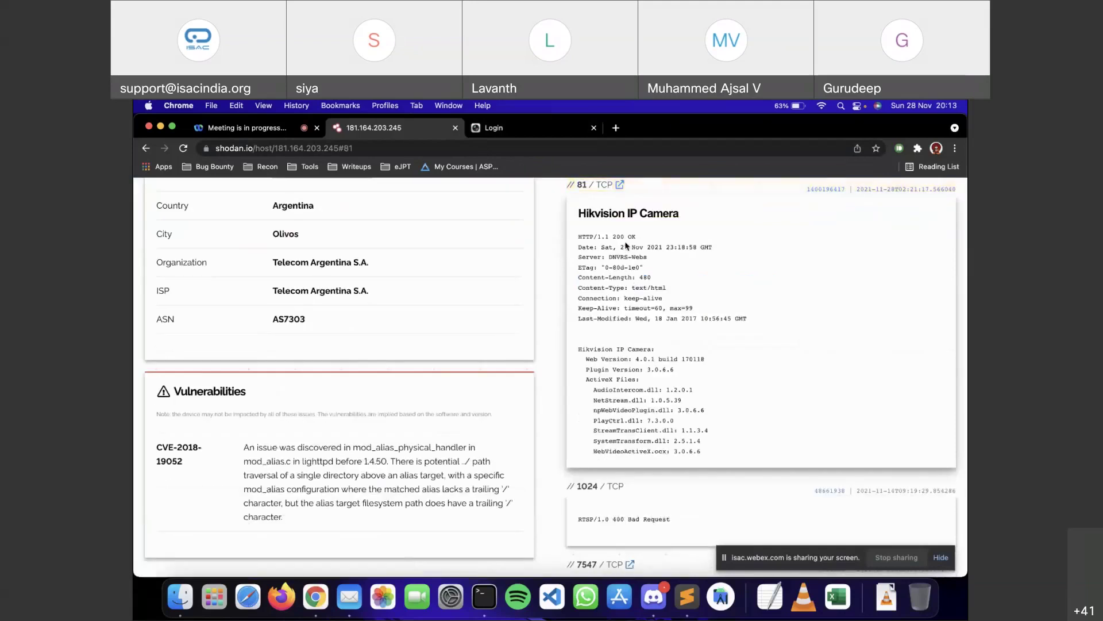
pyautogui.scroll(1, 625, 244)
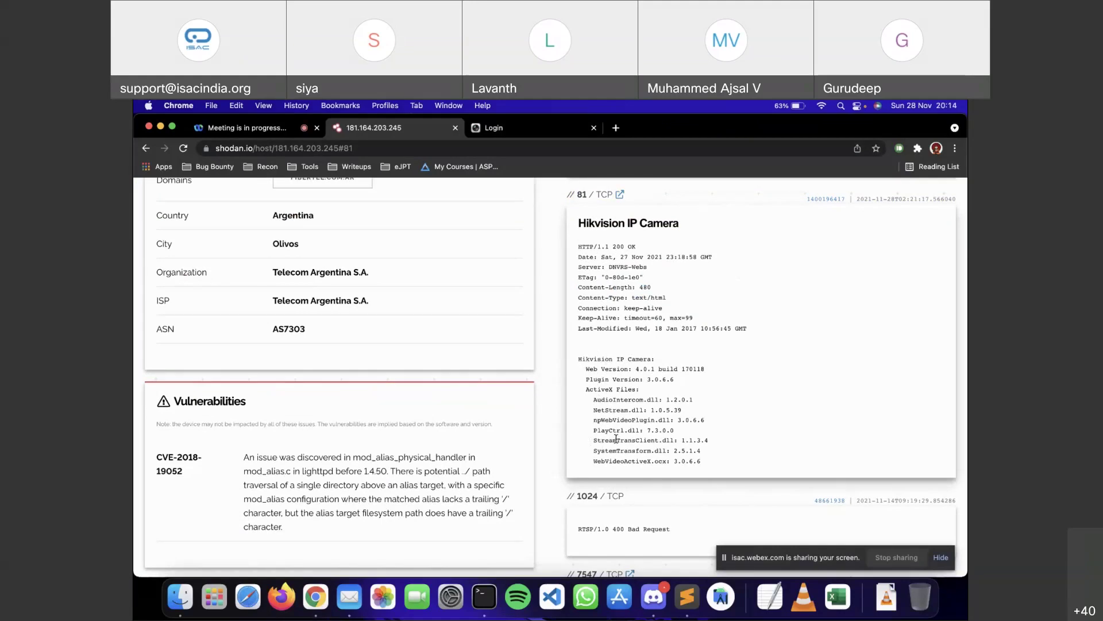
pyautogui.scroll(-2, 616, 439)
pyautogui.scroll(2, 632, 380)
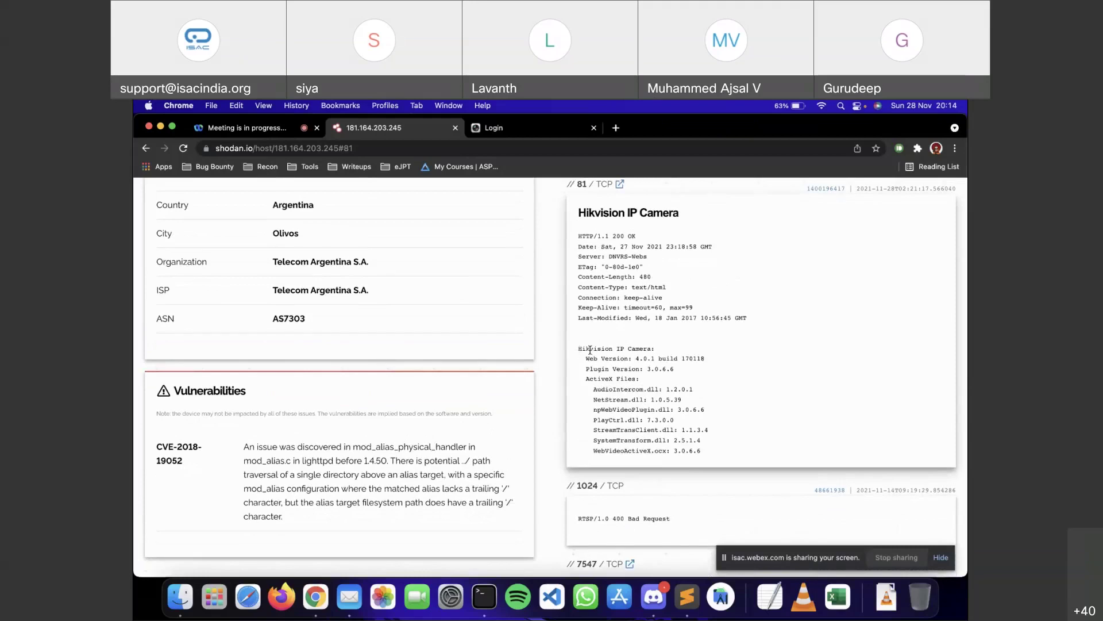
pyautogui.moveTo(578, 360); pyautogui.dragTo(701, 439)
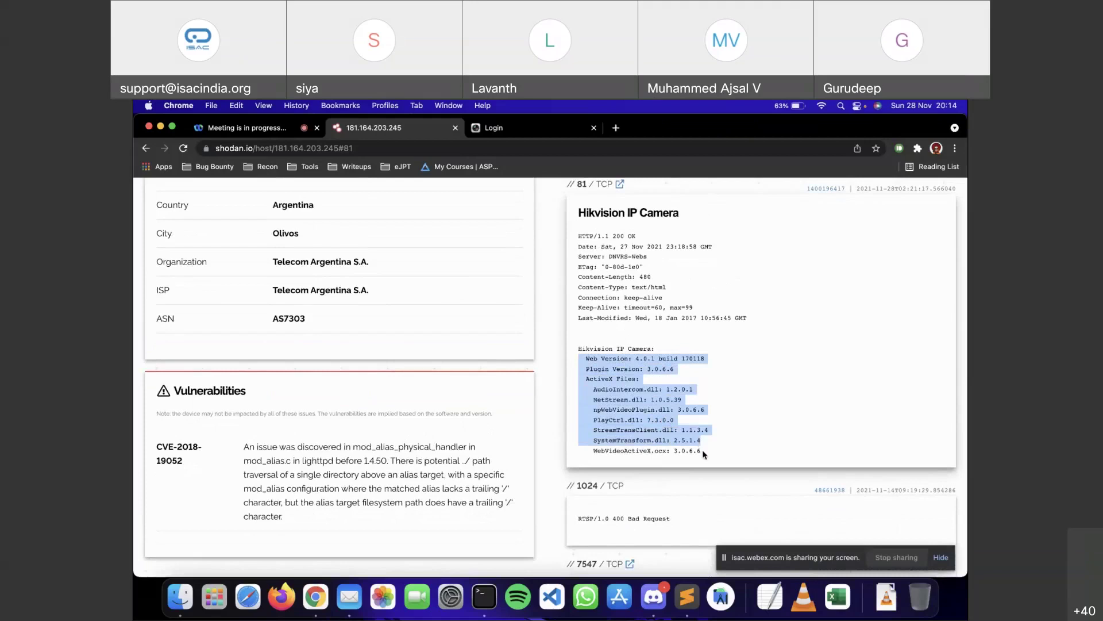
# Step: Examine the banners for ports 1024 and 7547, the host's listed vulnerabilities and the IP in the page address
pyautogui.scroll(-5, 701, 449)
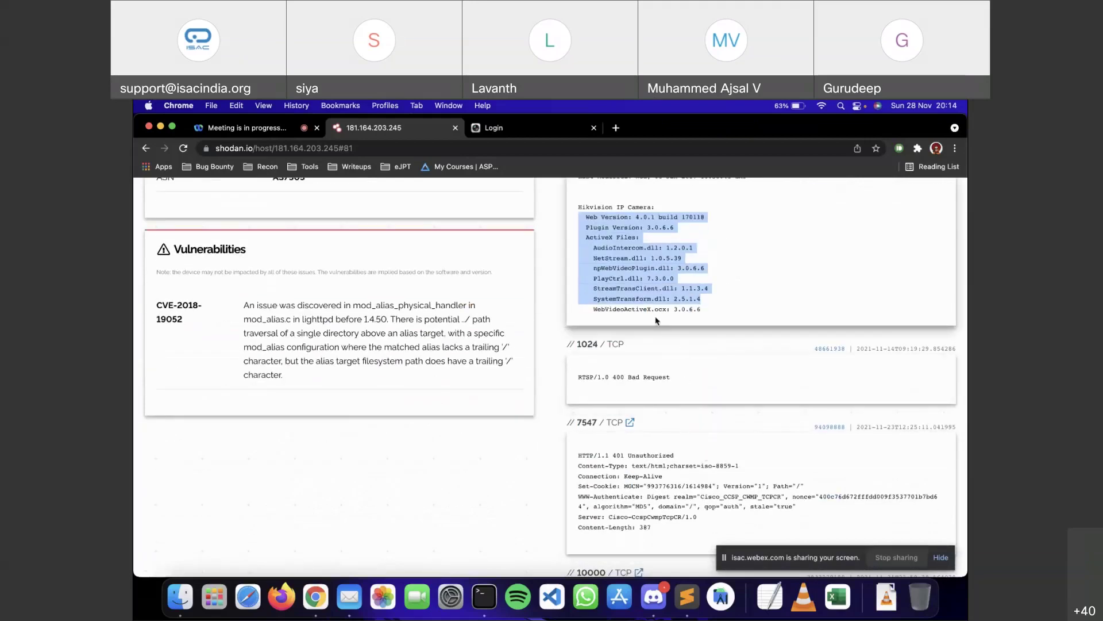
pyautogui.scroll(-2, 679, 327)
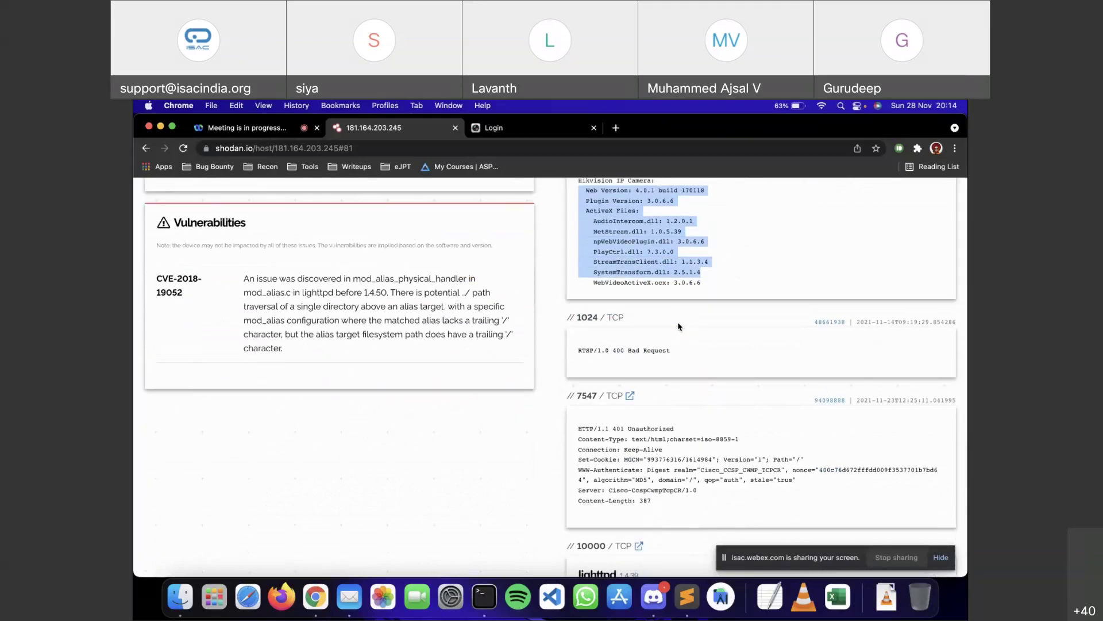
pyautogui.scroll(4, 280, 316)
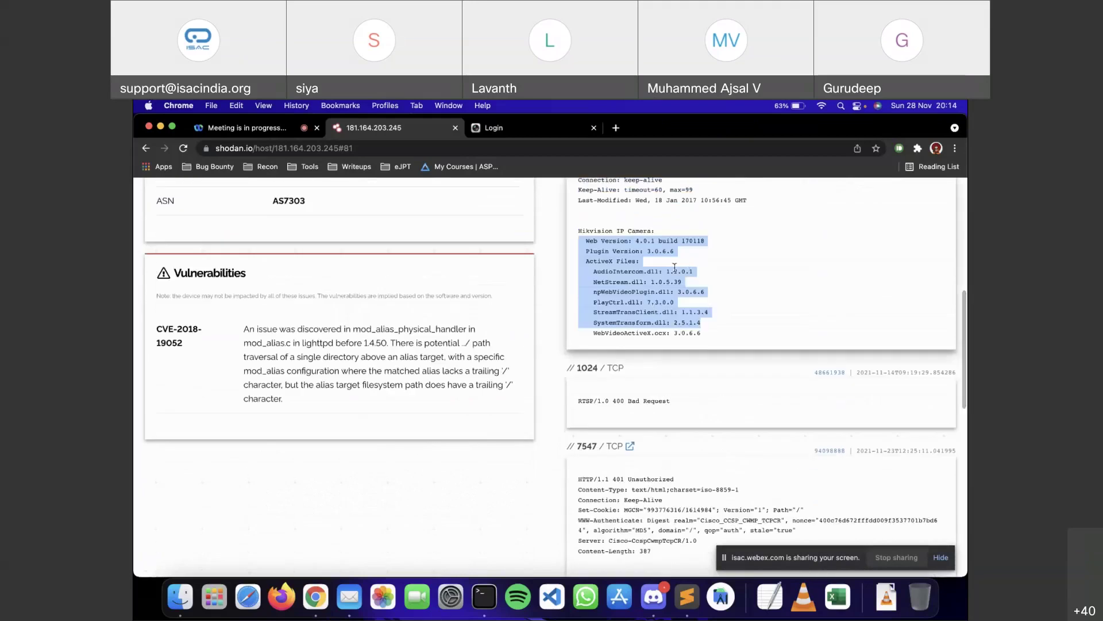
pyautogui.scroll(1, 280, 316)
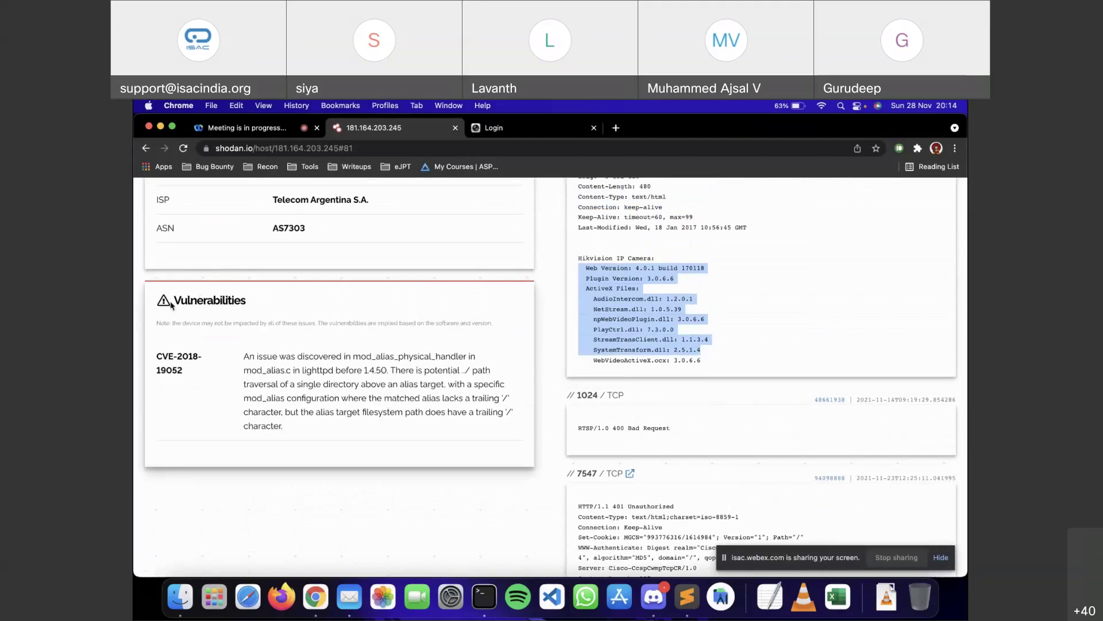
pyautogui.moveTo(172, 301); pyautogui.dragTo(261, 314)
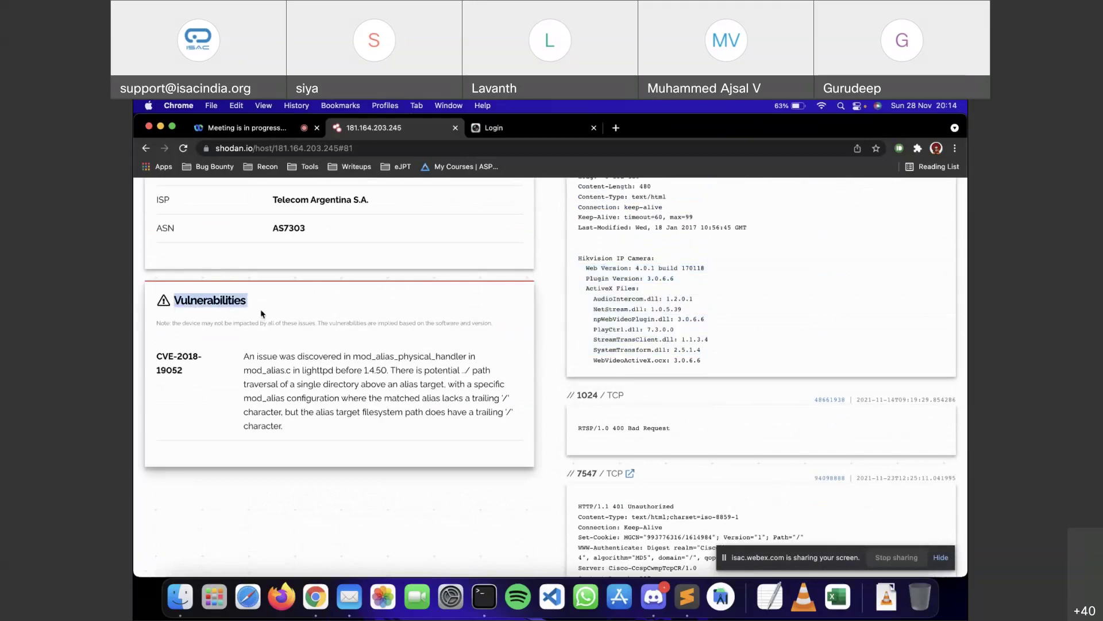
pyautogui.click(262, 314)
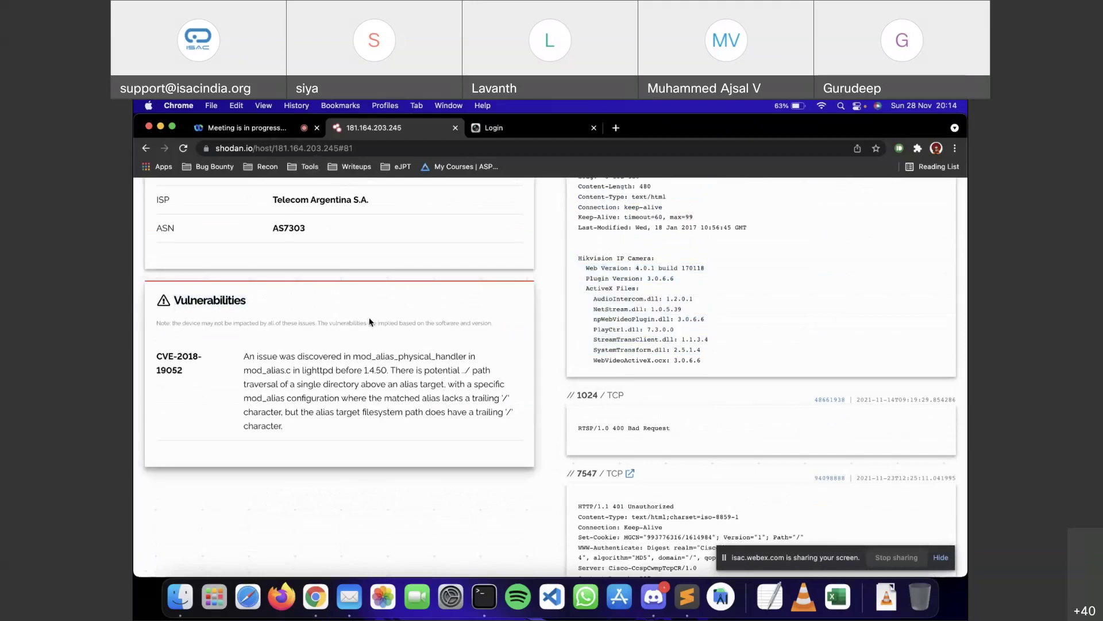
pyautogui.click(280, 148)
pyautogui.moveTo(275, 148); pyautogui.dragTo(340, 150)
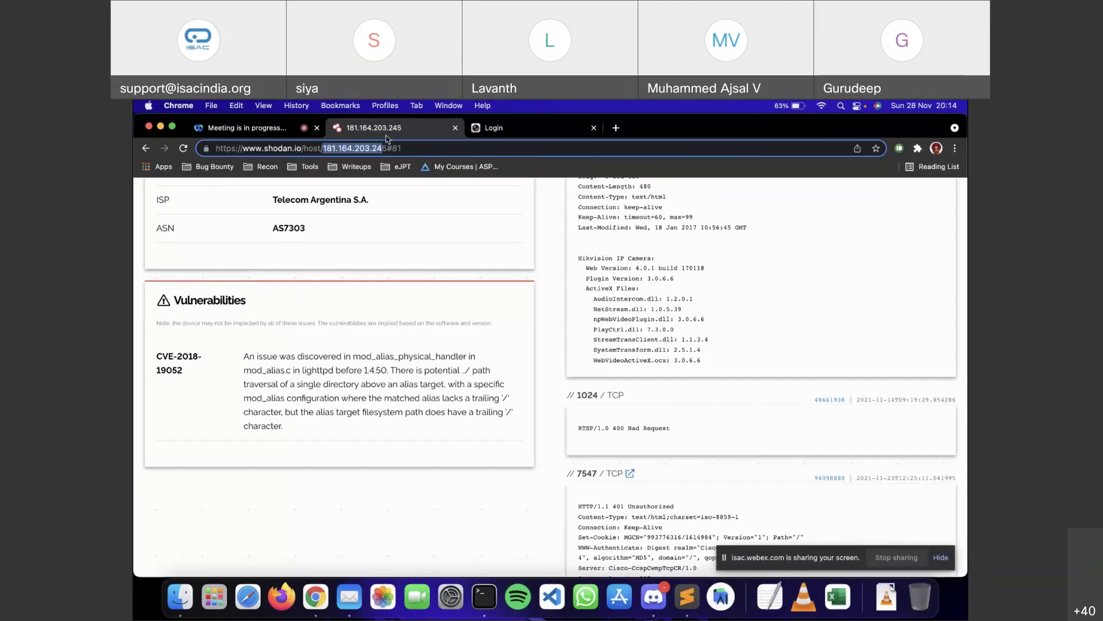
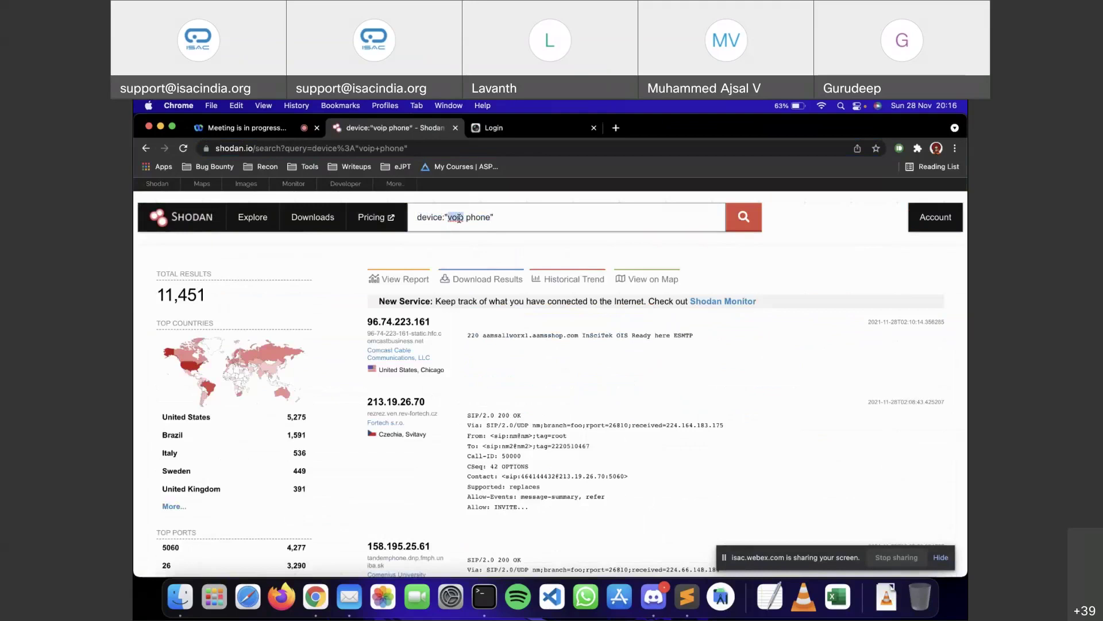
# Step: Examine the device:"voip phone" query, its total results and the top countries map
pyautogui.doubleClick(424, 216)
pyautogui.doubleClick(455, 218)
pyautogui.moveTo(458, 219); pyautogui.dragTo(466, 220)
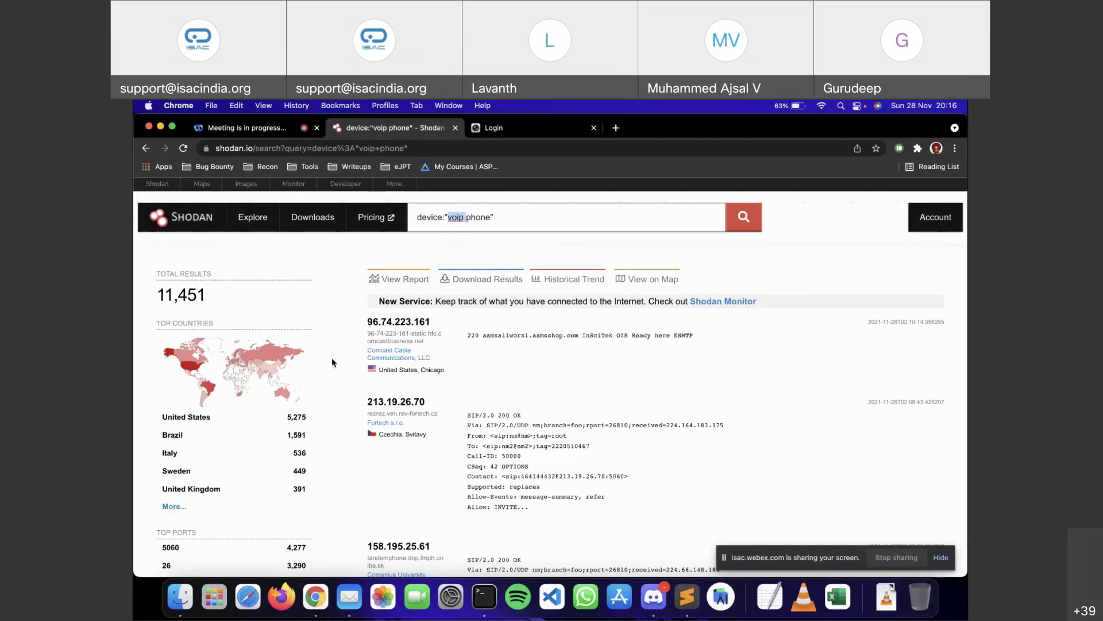
pyautogui.scroll(-1, 332, 358)
pyautogui.moveTo(236, 275); pyautogui.dragTo(157, 273)
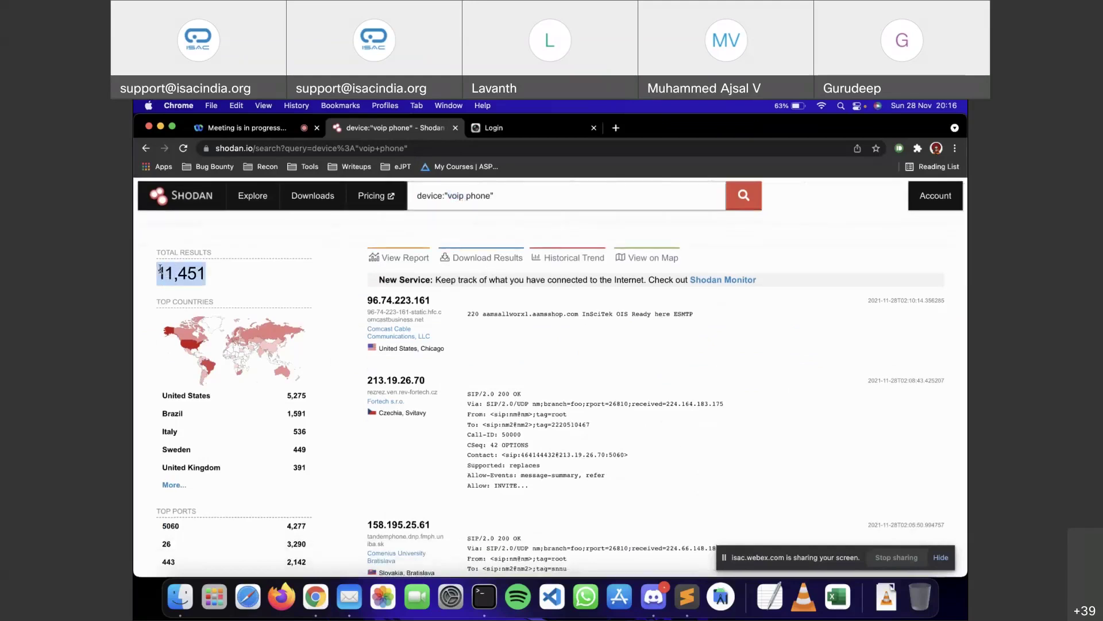
pyautogui.click(159, 271)
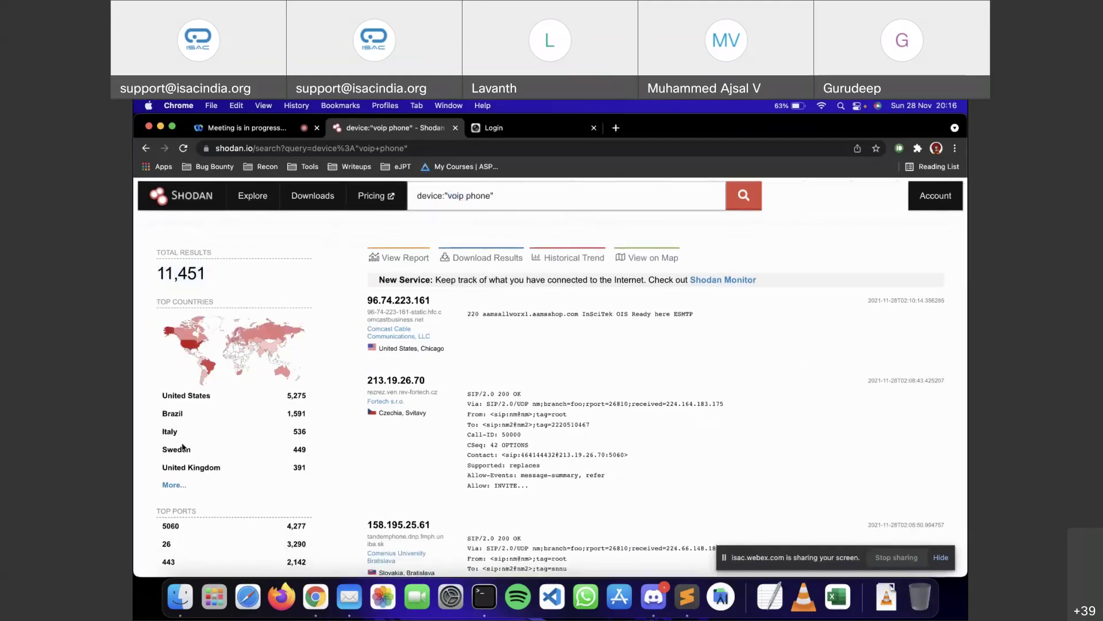
pyautogui.scroll(-1, 181, 408)
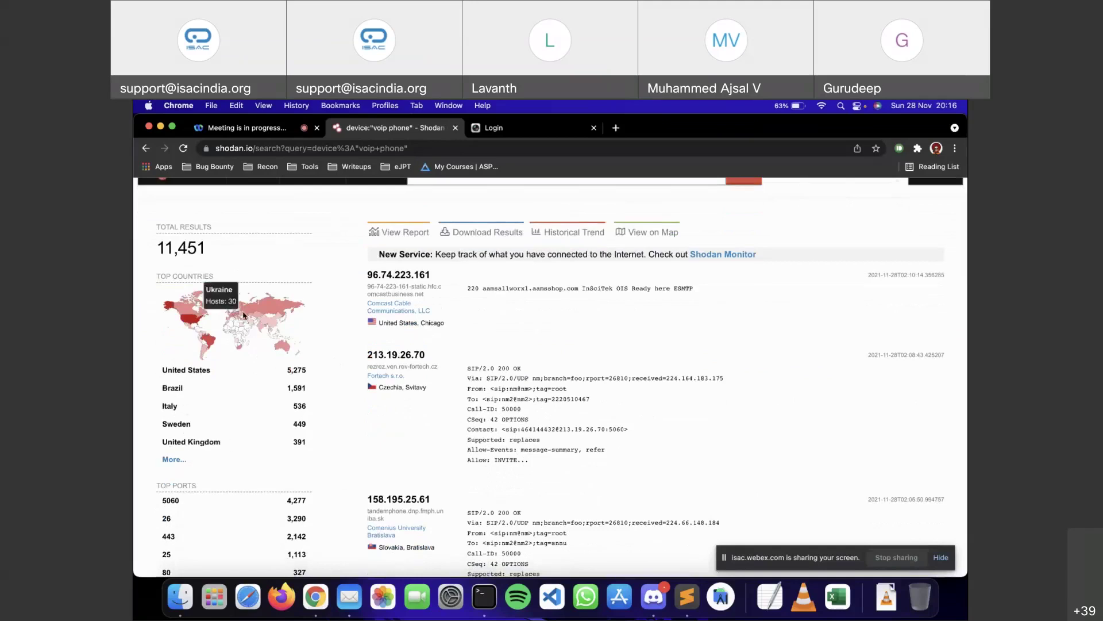
pyautogui.scroll(1, 531, 304)
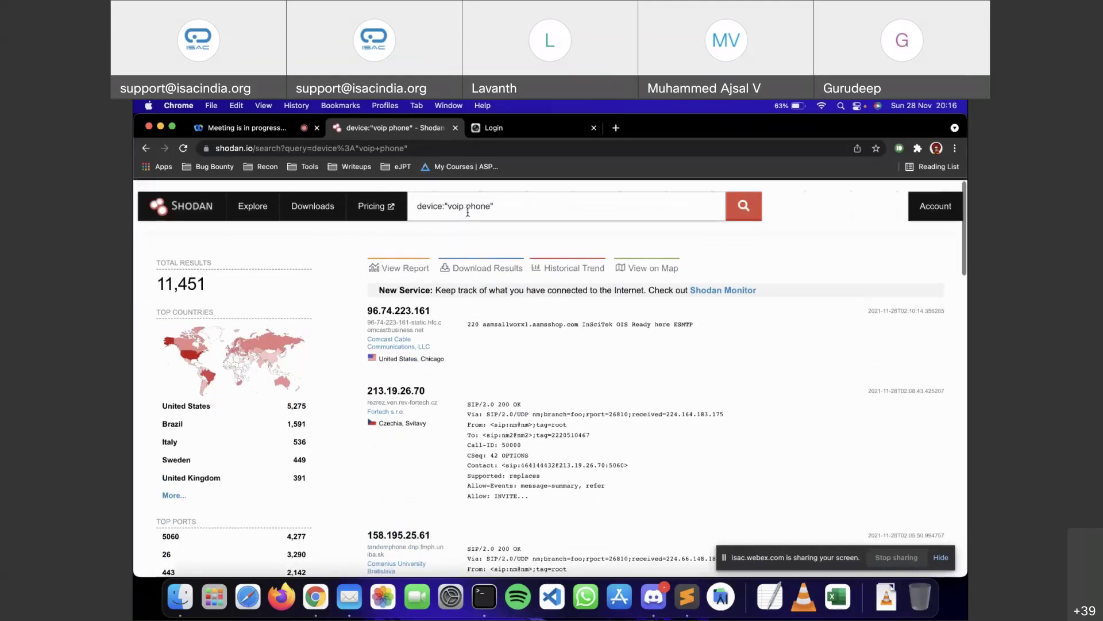
# Step: Examine the top countries and ports for the voip phone search, highlighting port 5060, and read the SIP banners of the results
pyautogui.scroll(-2, 305, 398)
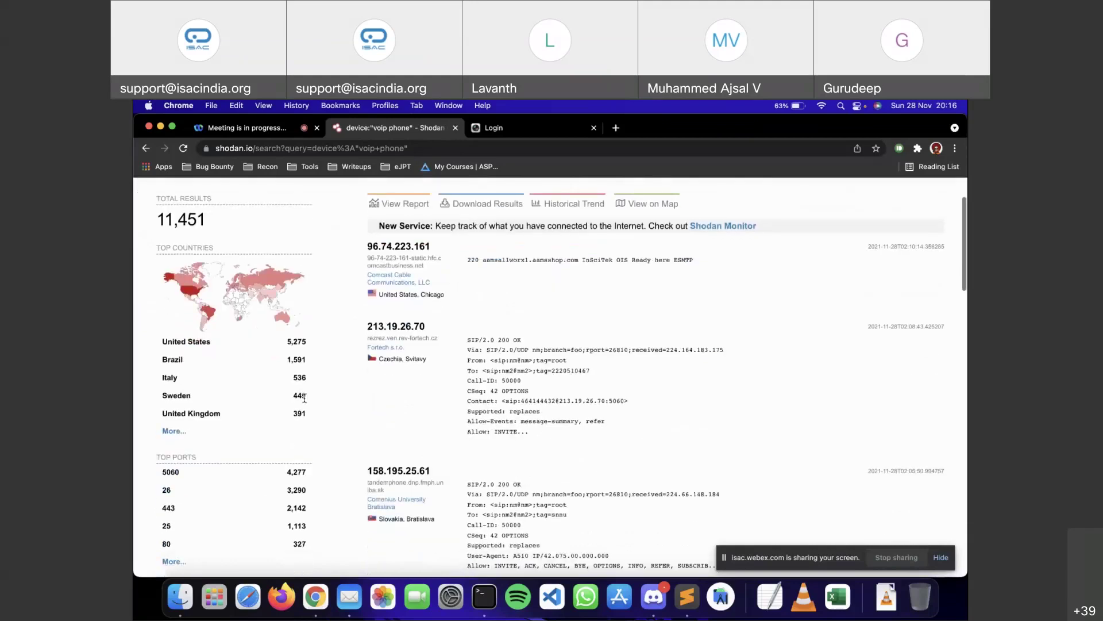
pyautogui.scroll(-2, 242, 408)
pyautogui.moveTo(165, 424); pyautogui.dragTo(192, 429)
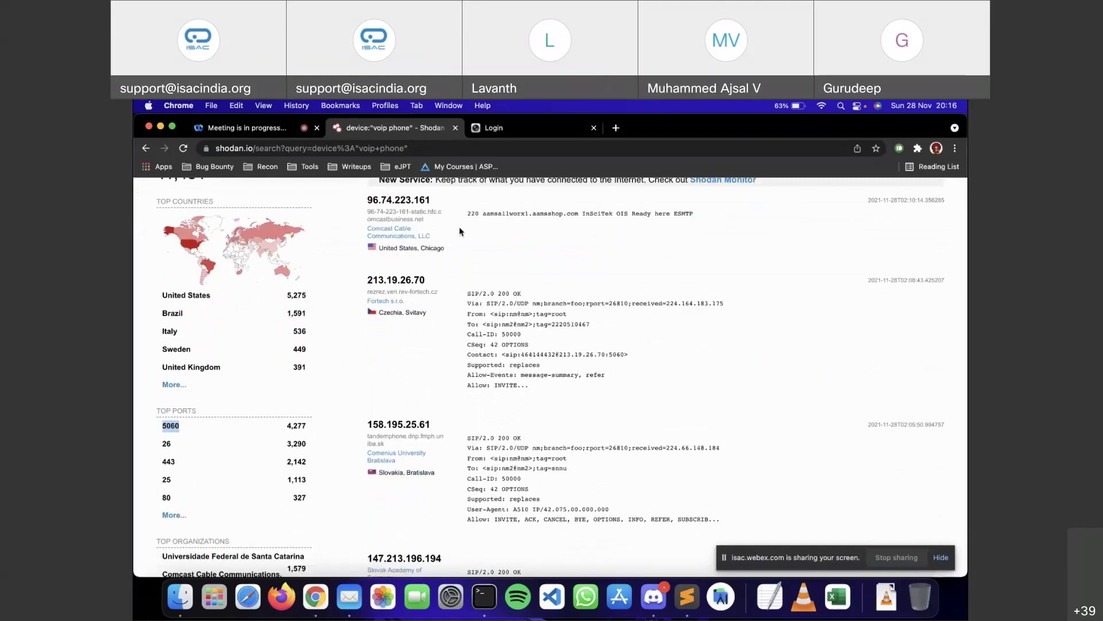
pyautogui.scroll(2, 460, 230)
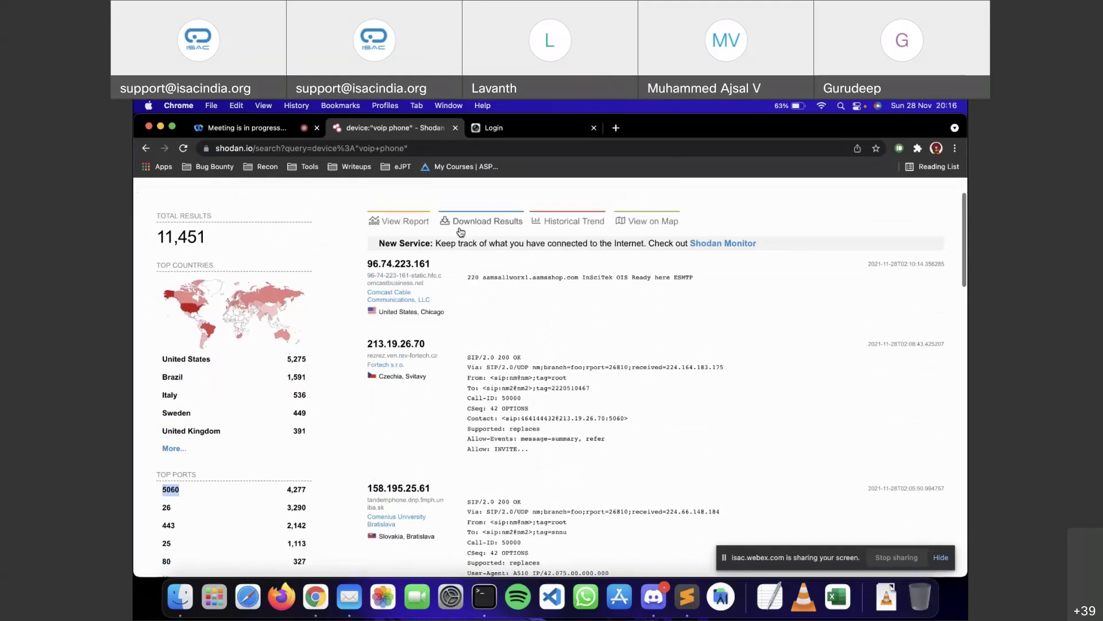
pyautogui.scroll(1, 461, 232)
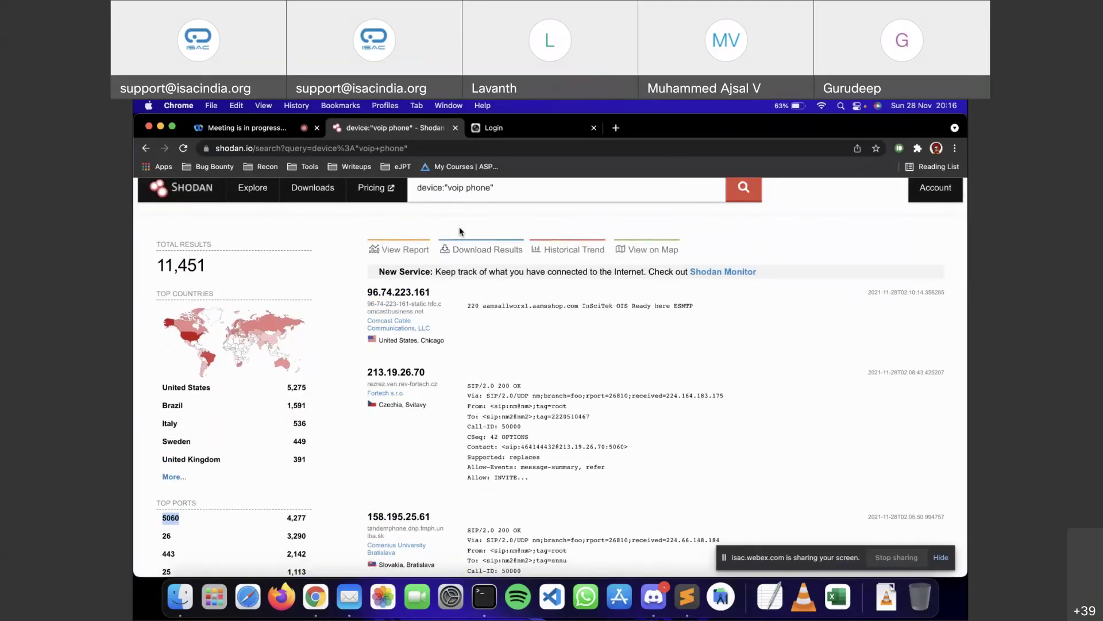
pyautogui.scroll(-2, 459, 232)
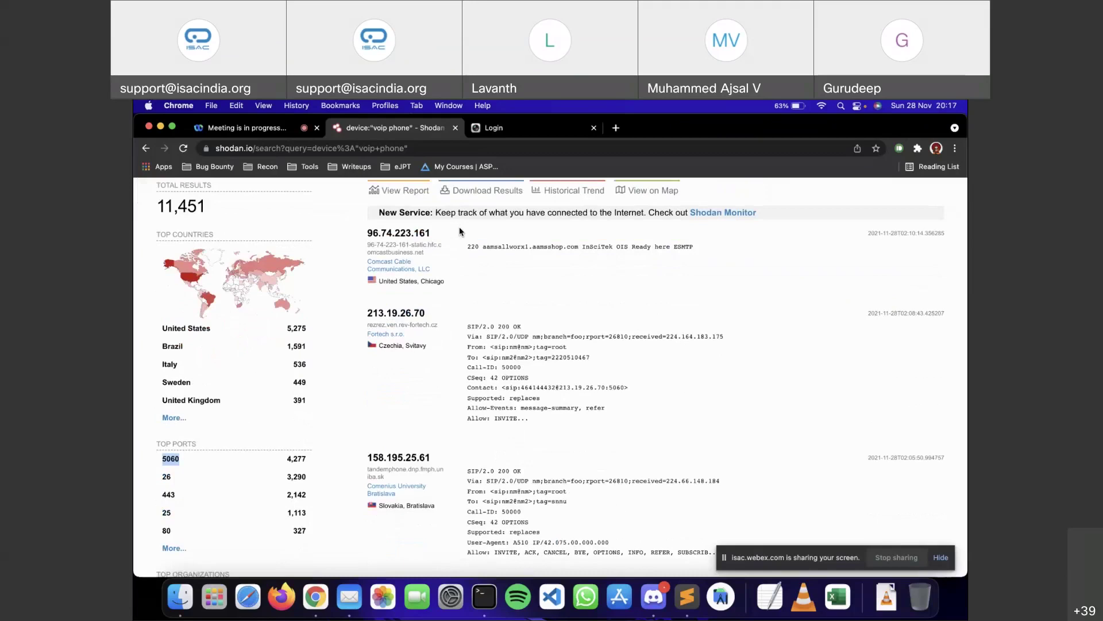
pyautogui.scroll(-3, 460, 231)
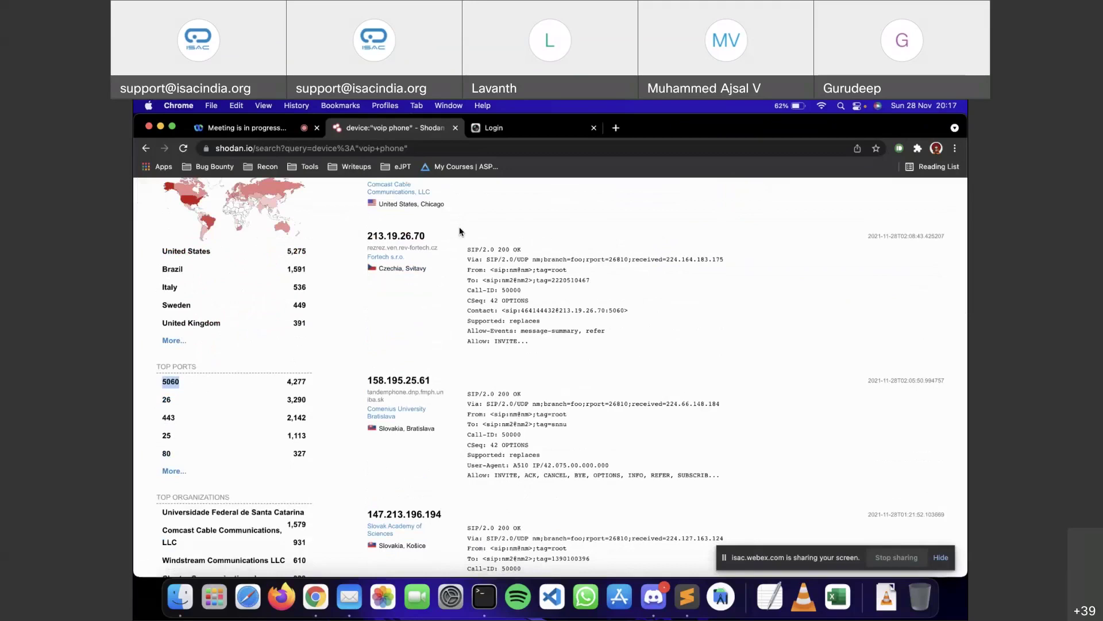
pyautogui.scroll(-3, 460, 232)
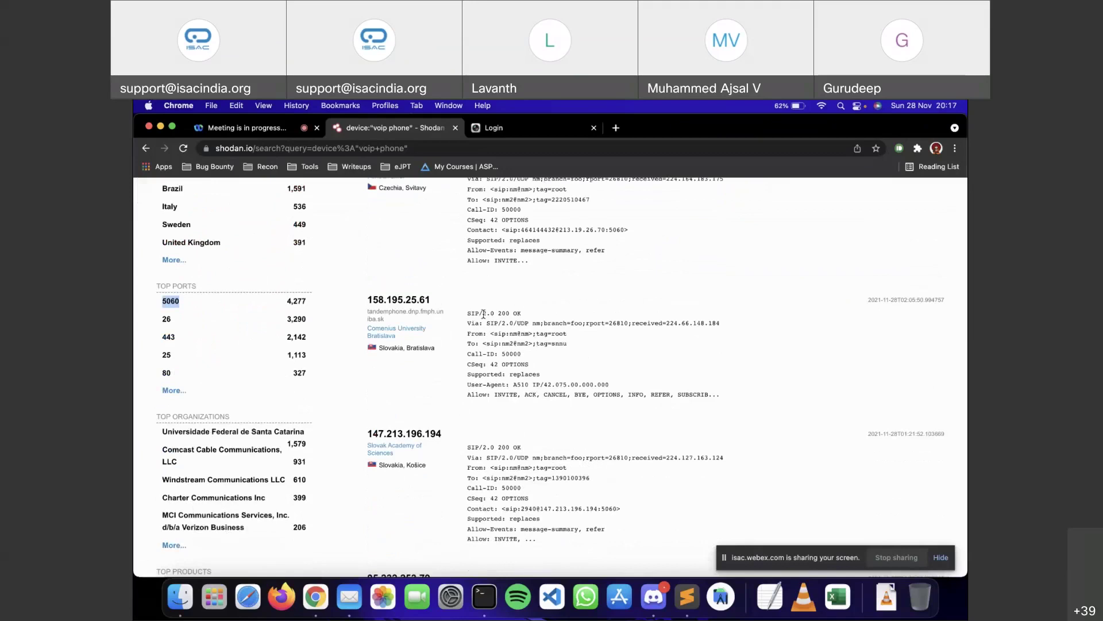
# Step: Examine the top organizations and top products of the voip phone search, highlighting the count for Allworx 6x VoIP phone smtpd
pyautogui.scroll(-5, 193, 497)
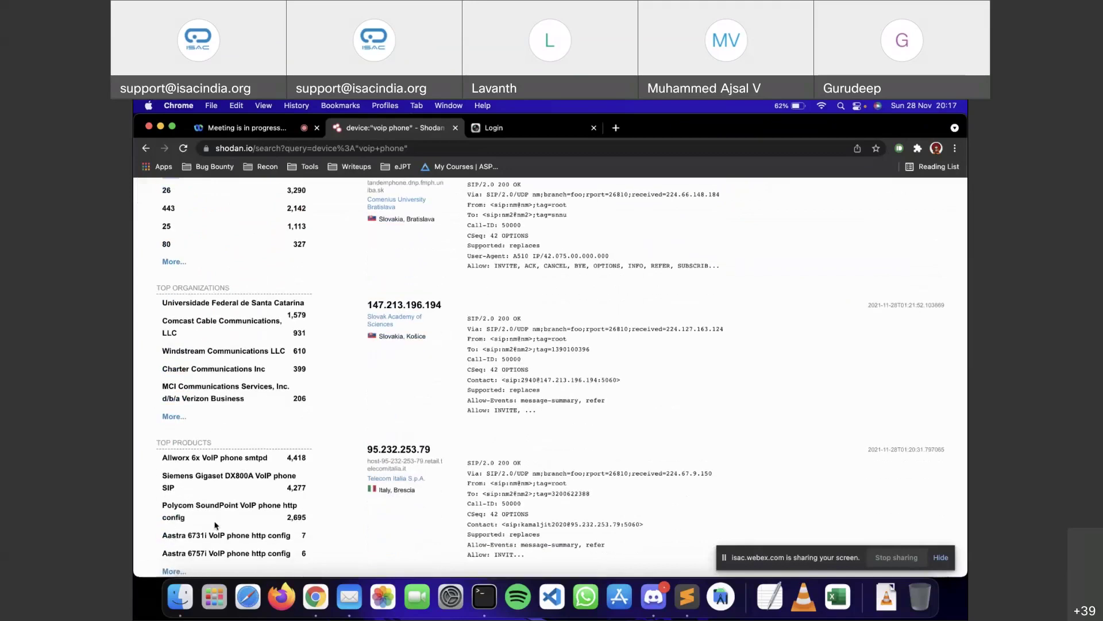
pyautogui.scroll(-2, 217, 525)
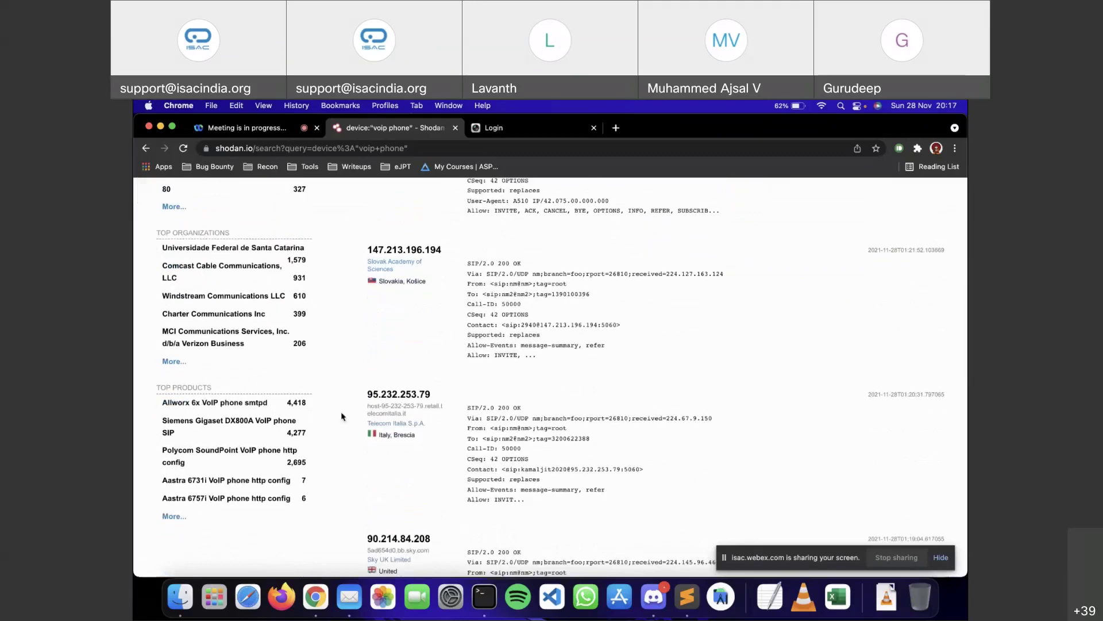
pyautogui.moveTo(287, 403); pyautogui.dragTo(310, 406)
pyautogui.tripleClick(301, 406)
pyautogui.click(300, 406)
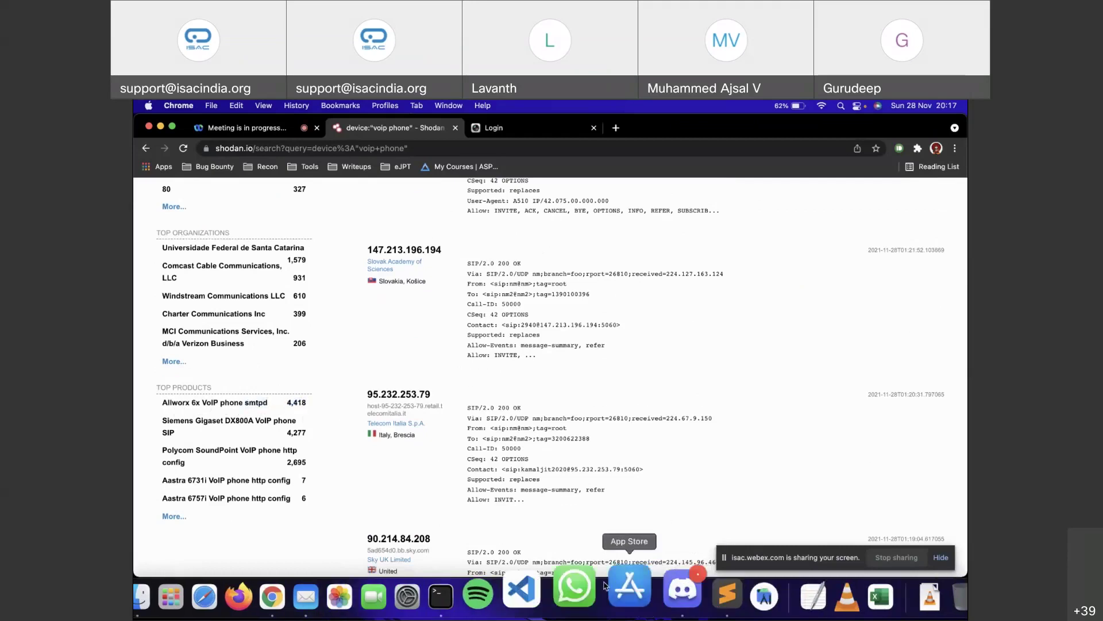
# Step: Switch to Sublime Text and copy the query has_screenshot:true IP Webcam from line 3 of the notes
pyautogui.click(726, 593)
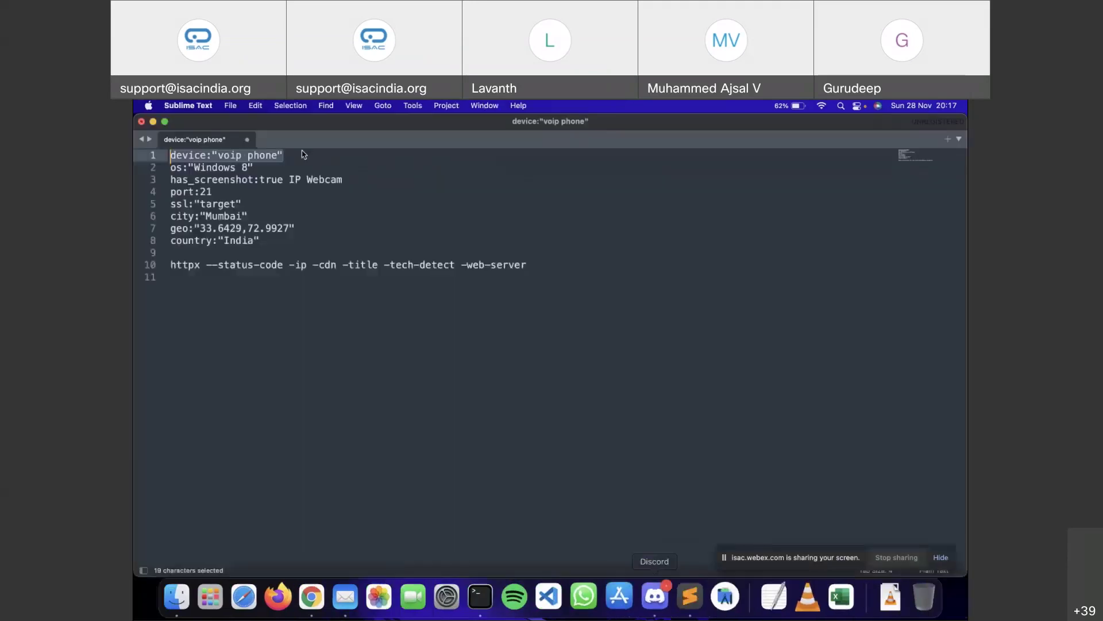
pyautogui.click(258, 168)
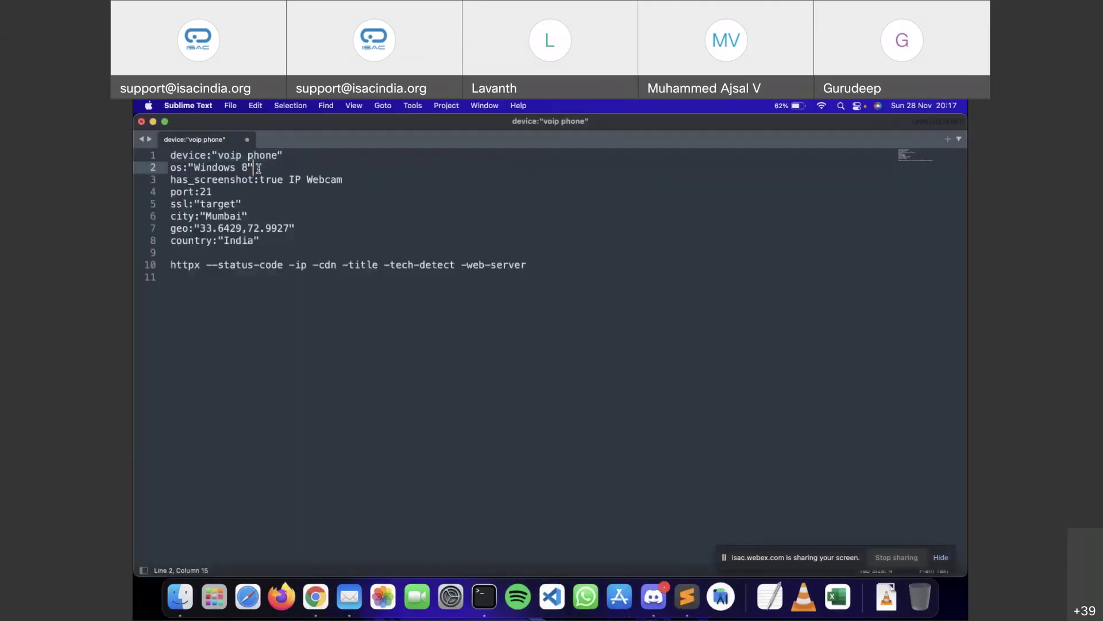
pyautogui.moveTo(344, 180); pyautogui.dragTo(164, 181)
pyautogui.press('super+c')
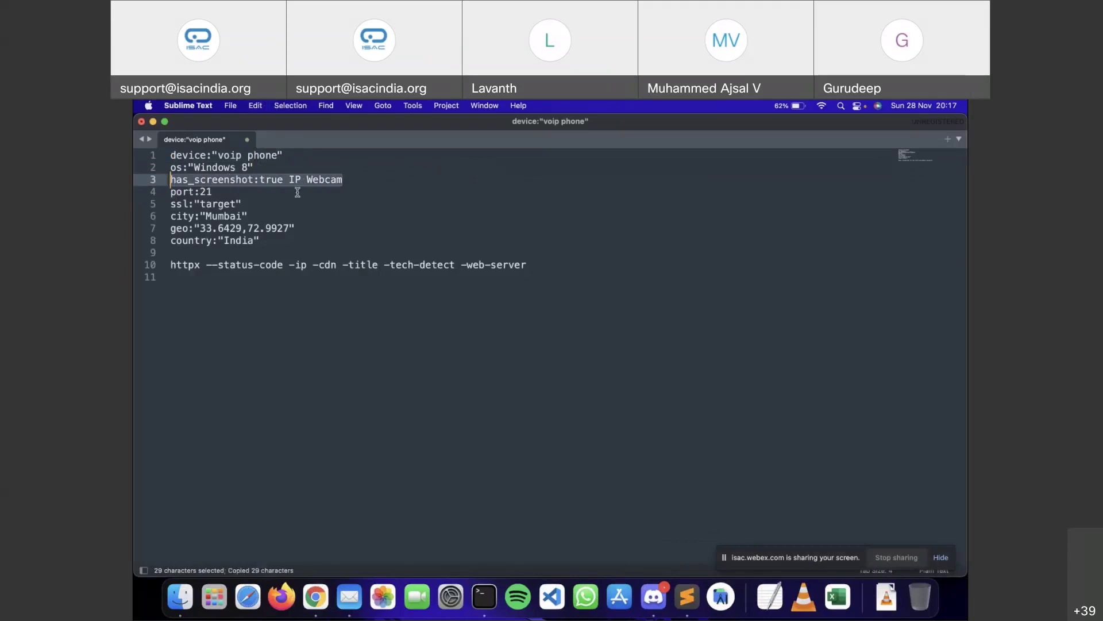
# Step: Return to Shodan in Chrome and replace the voip phone query with has_screenshot:true IP Webcam
pyautogui.press('super+Tab')
pyautogui.scroll(5, 550, 379)
pyautogui.moveTo(501, 219); pyautogui.dragTo(408, 221)
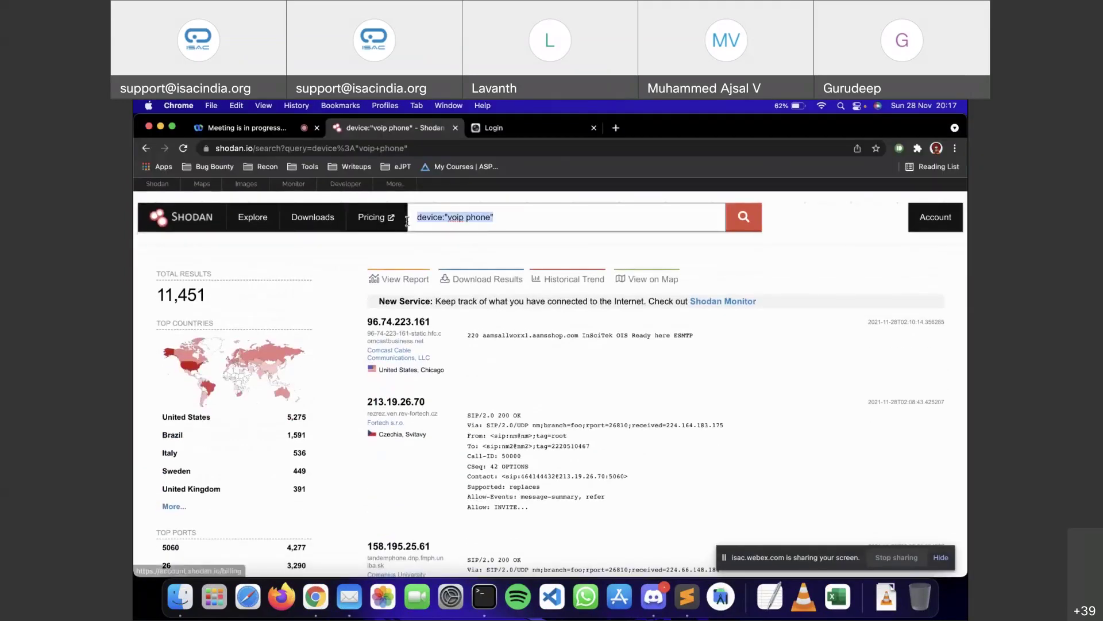
pyautogui.press('super+Tab')
pyautogui.press('super+c')
pyautogui.press('super+Tab')
pyautogui.press('super+a')
pyautogui.press('super+v')
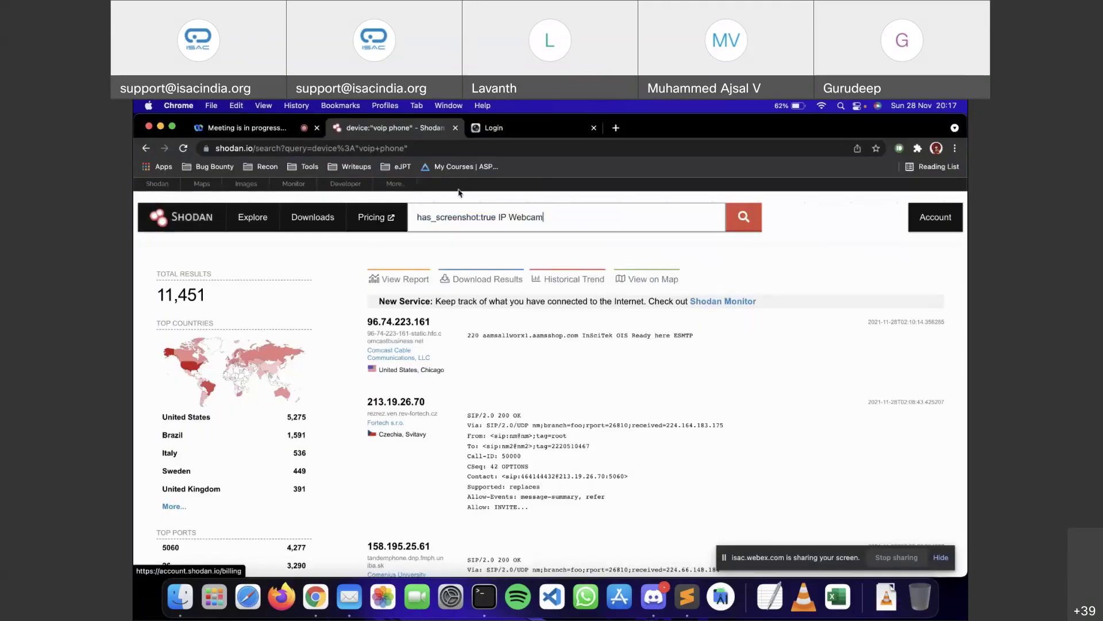
pyautogui.click(419, 217)
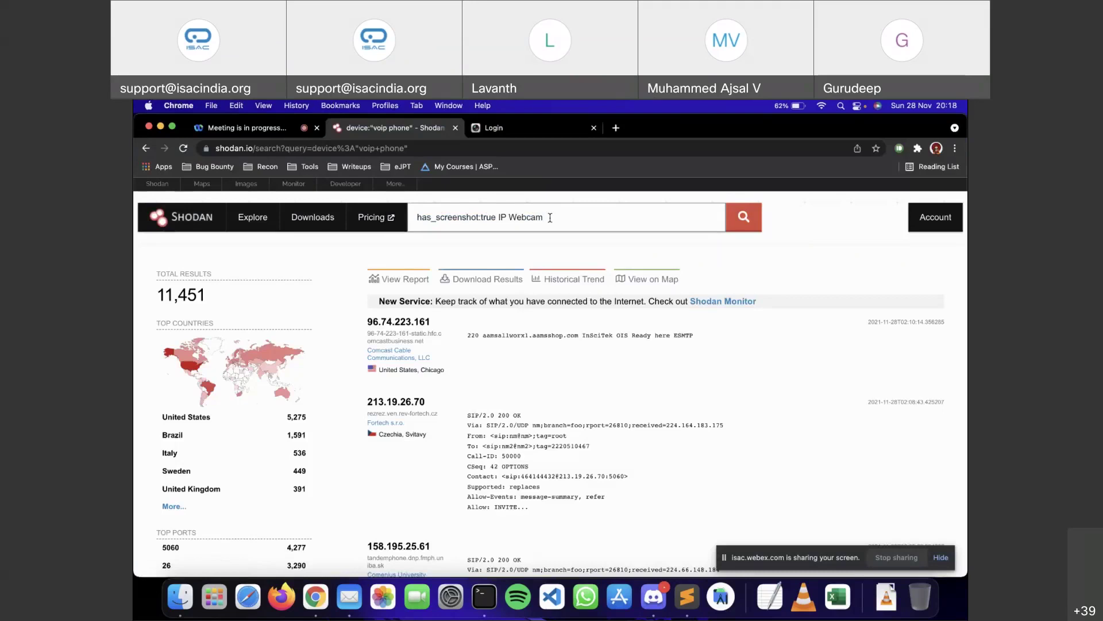
# Step: Run the has_screenshot:true IP Webcam search, highlighting the has_screenshot:true filter, and browse the captured webcam images in the results
pyautogui.moveTo(497, 218); pyautogui.dragTo(408, 214)
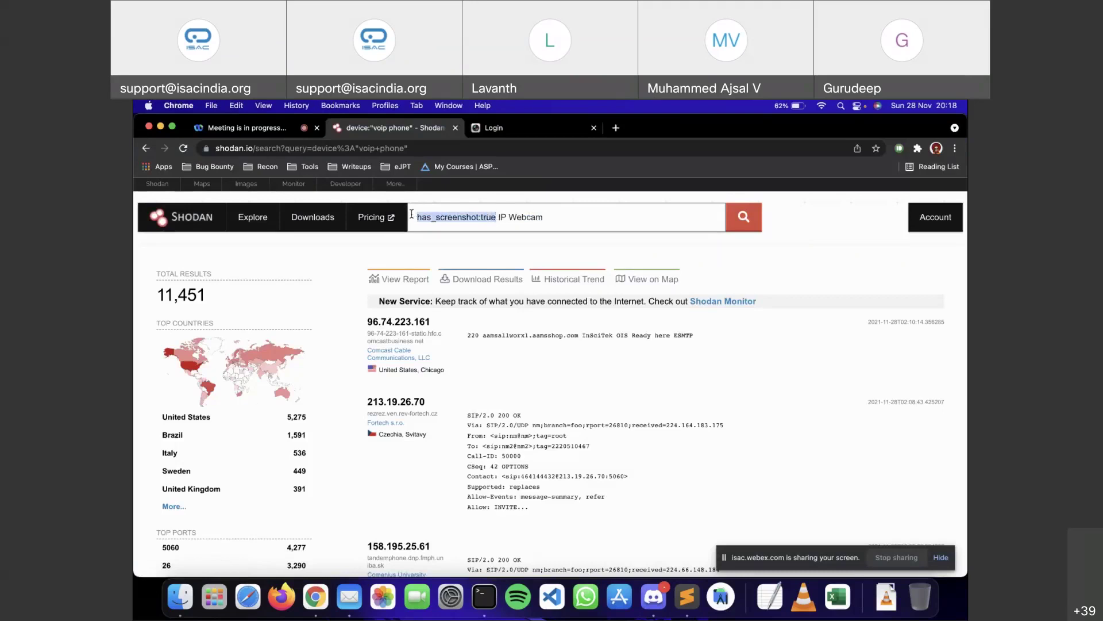
pyautogui.click(740, 217)
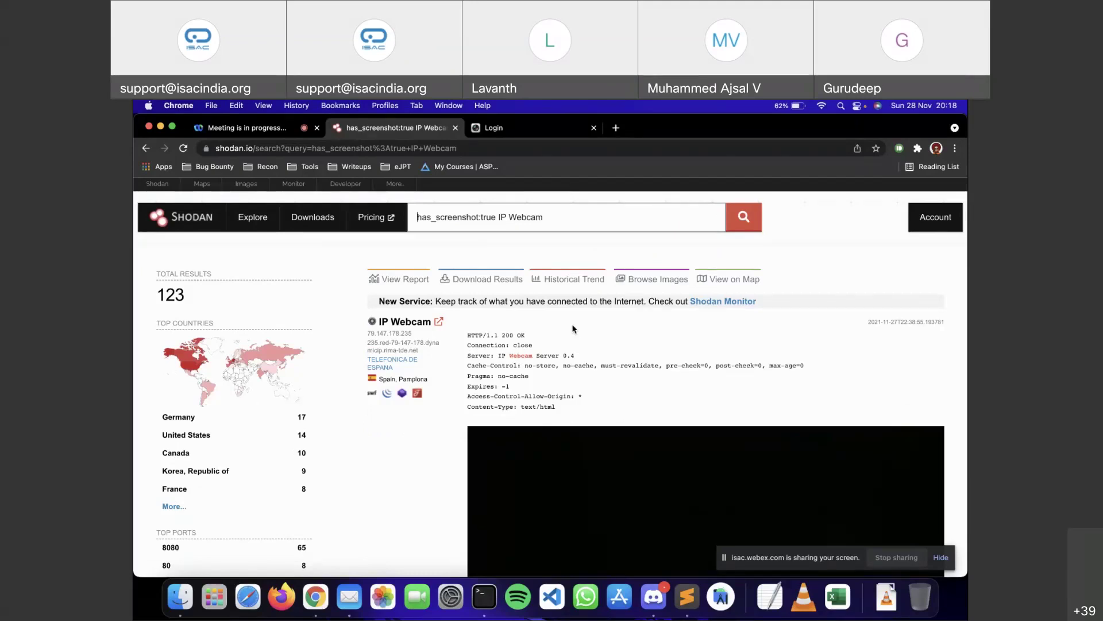
pyautogui.scroll(-10, 572, 329)
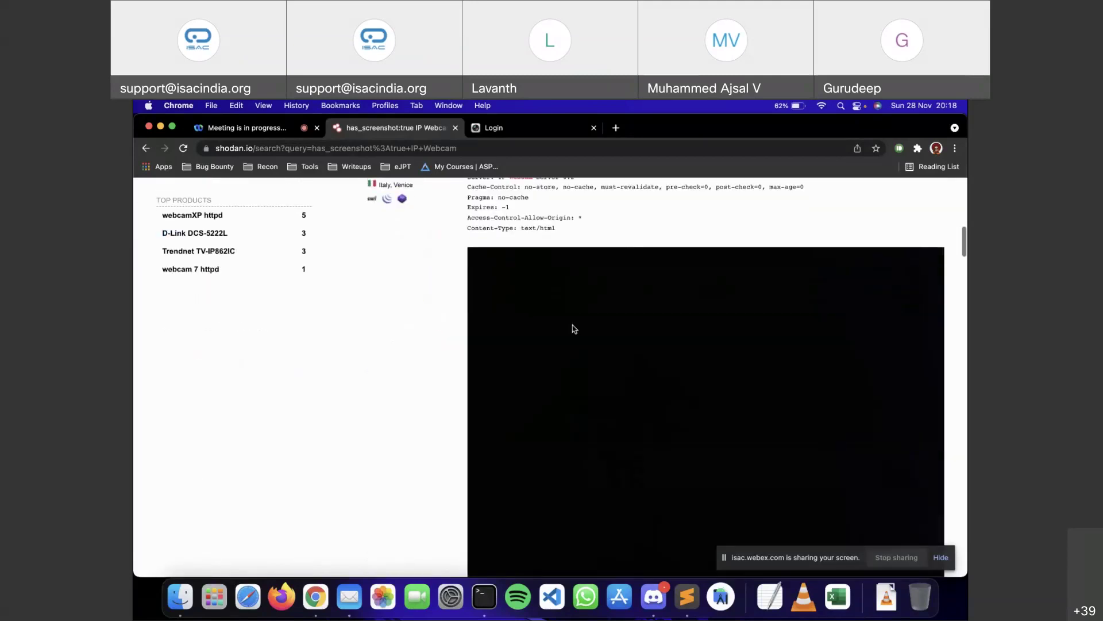
pyautogui.scroll(-10, 573, 329)
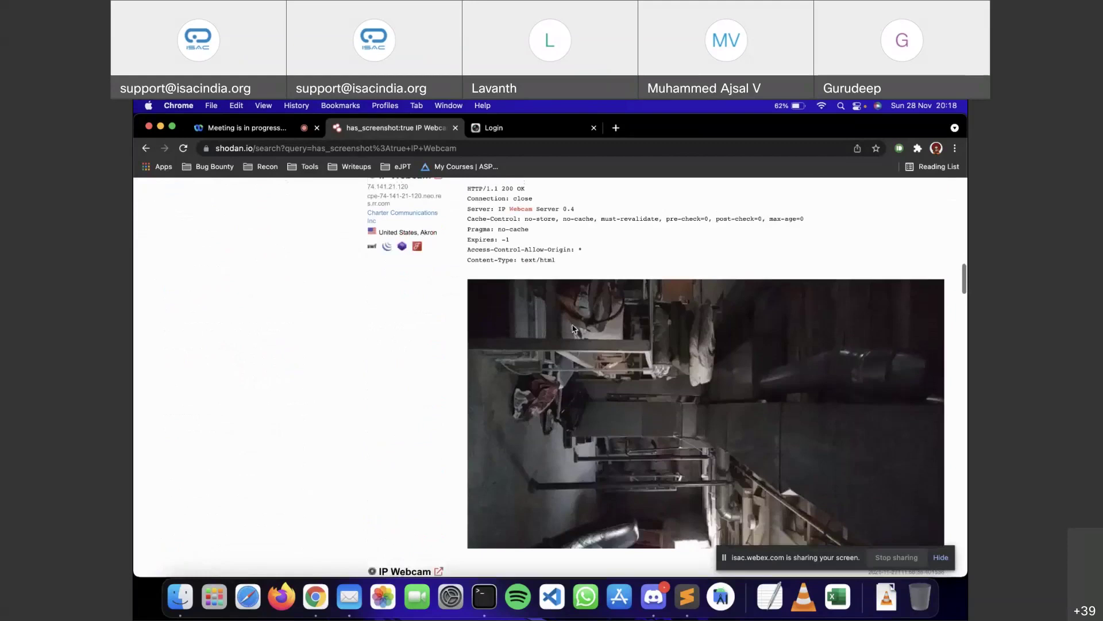
# Step: Examine the IP Webcam result located in Akron, United States, including its HTTP banner and captured camera image
pyautogui.scroll(-5, 561, 312)
pyautogui.scroll(5, 711, 450)
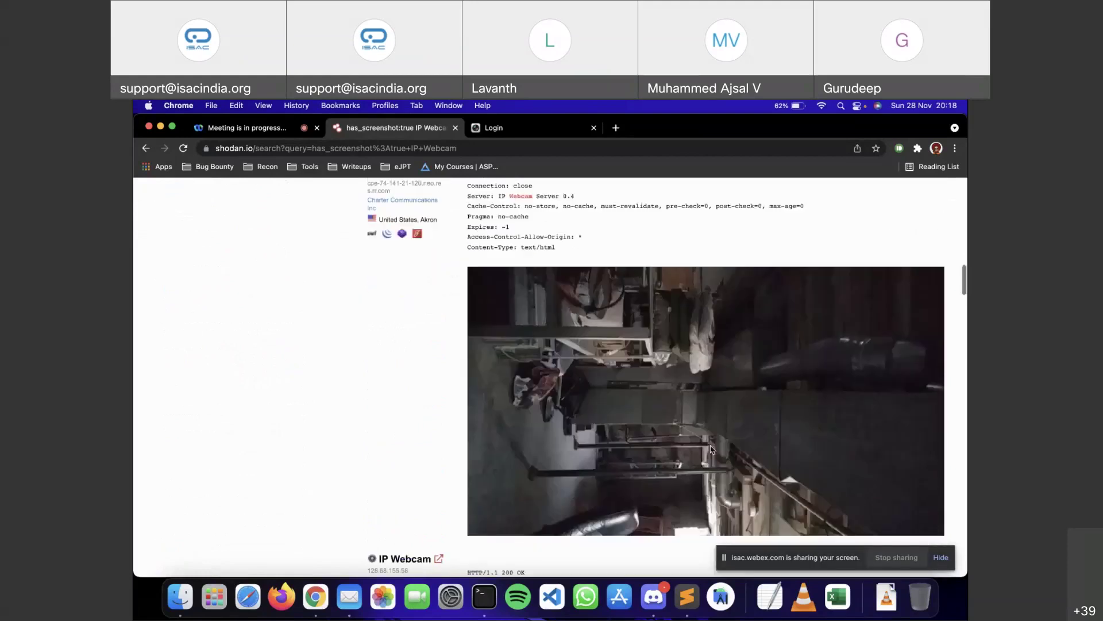
pyautogui.scroll(1, 688, 376)
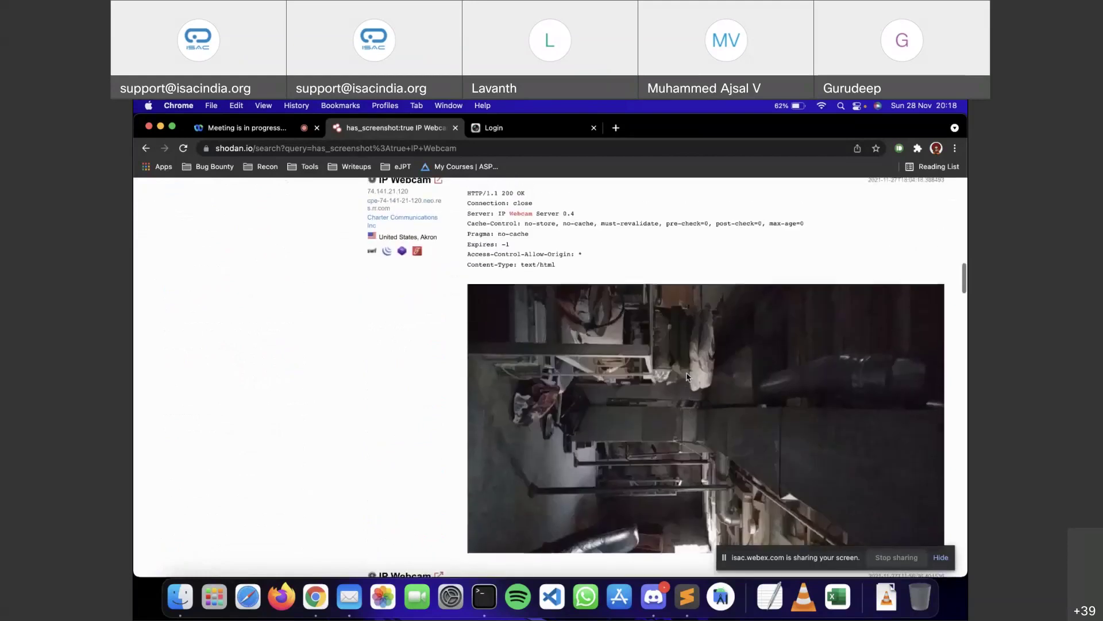
pyautogui.scroll(2, 688, 377)
pyautogui.scroll(-3, 598, 425)
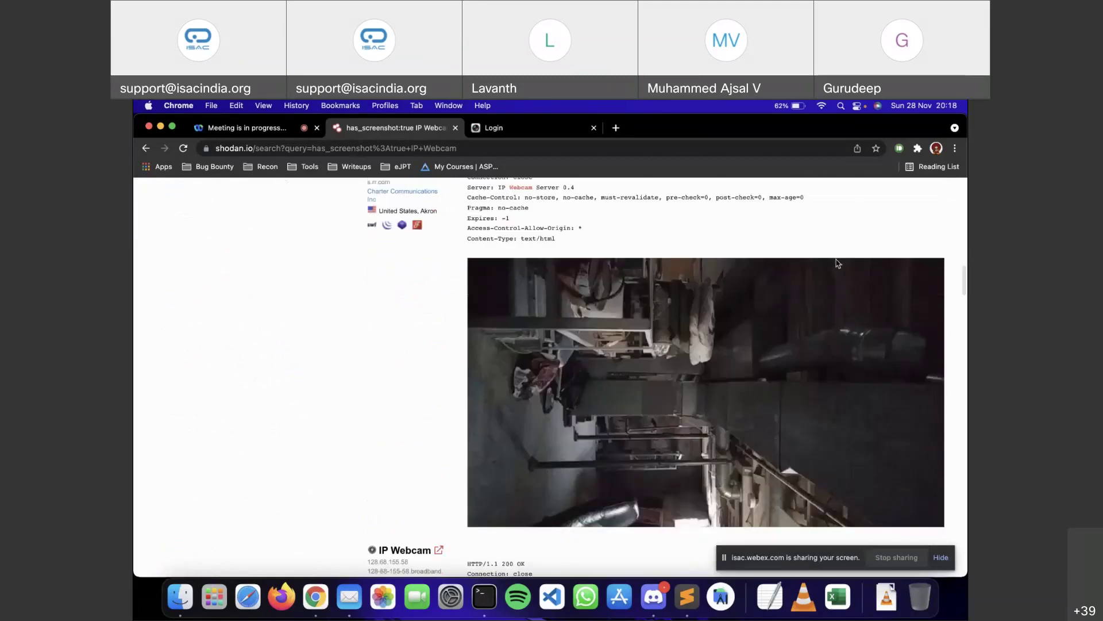
pyautogui.scroll(1, 926, 279)
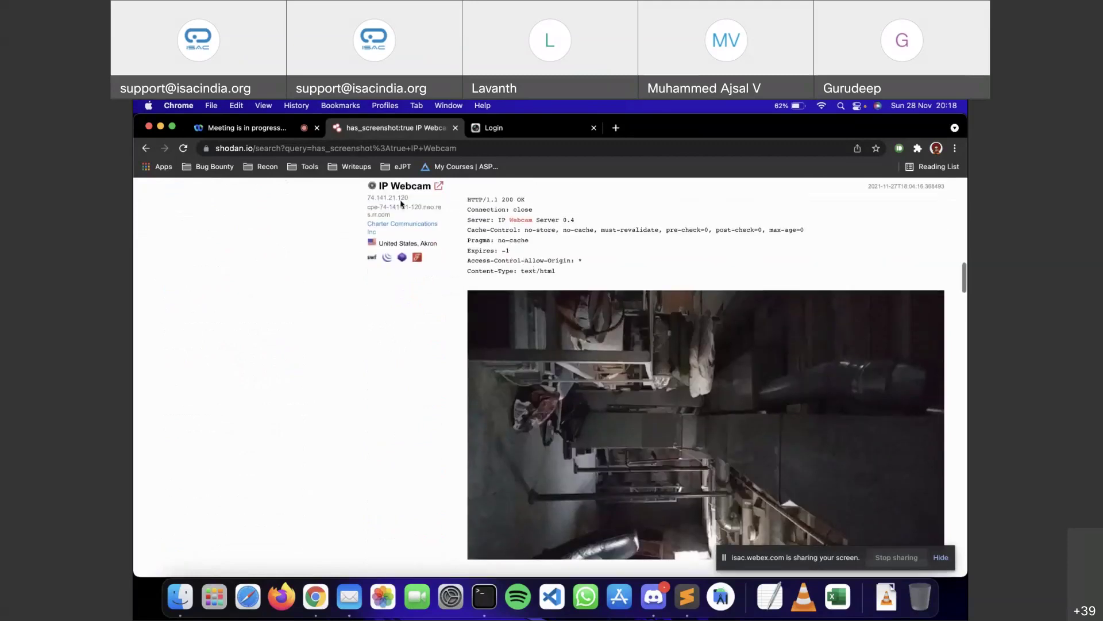
pyautogui.scroll(-1, 604, 414)
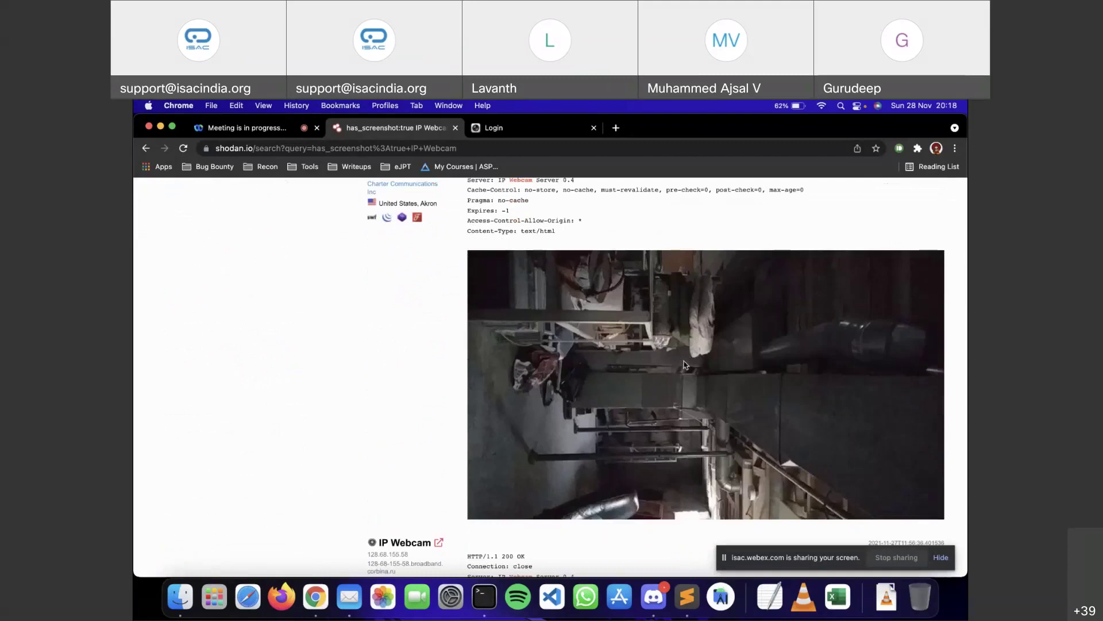
pyautogui.scroll(2, 685, 365)
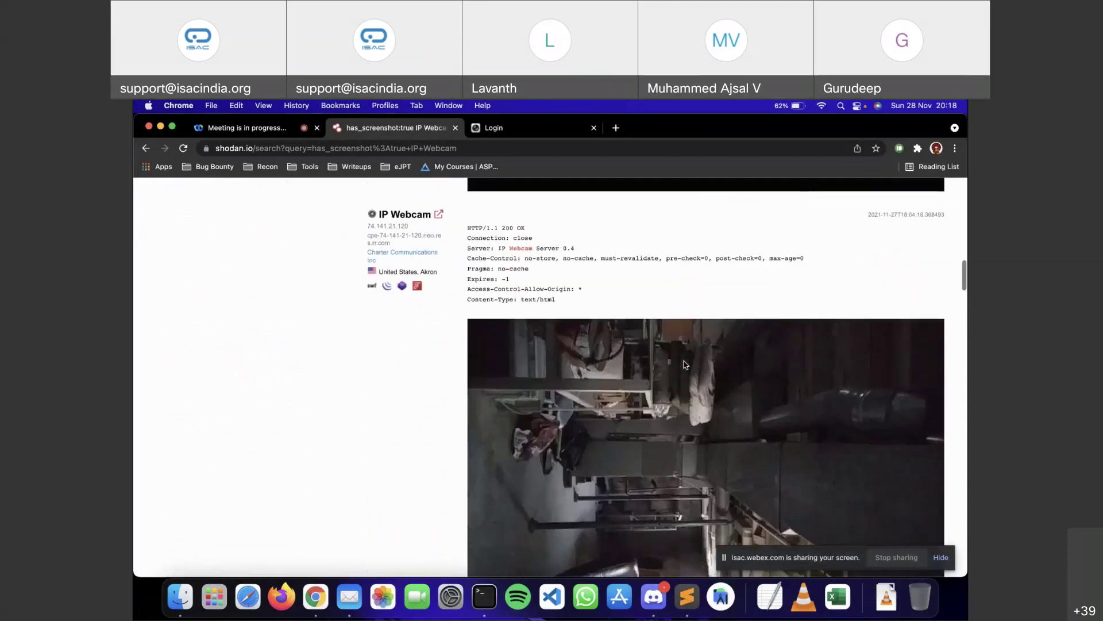
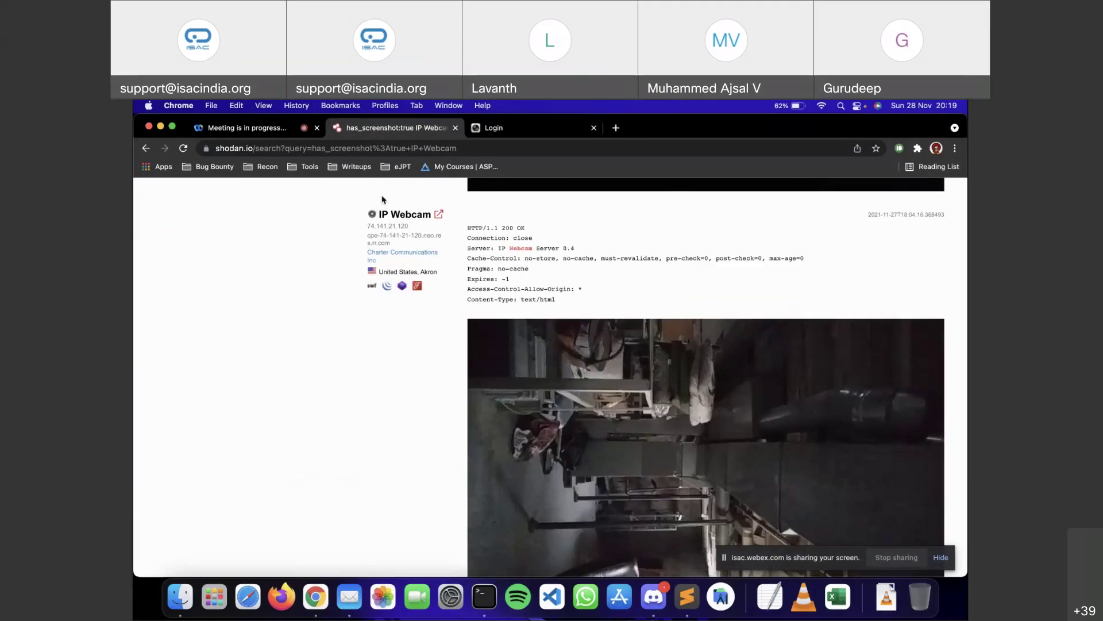
# Step: Switch to Sublime Text and copy the query os:"Windows 8" from line 2 of the notes
pyautogui.scroll(1, 435, 251)
pyautogui.scroll(10, 435, 252)
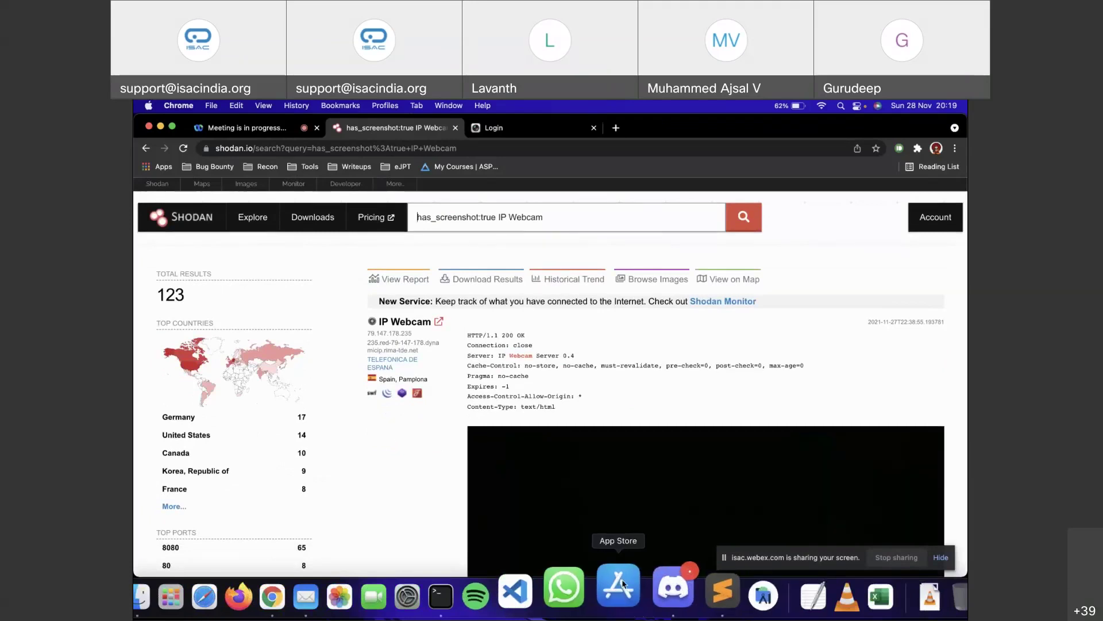
pyautogui.click(695, 595)
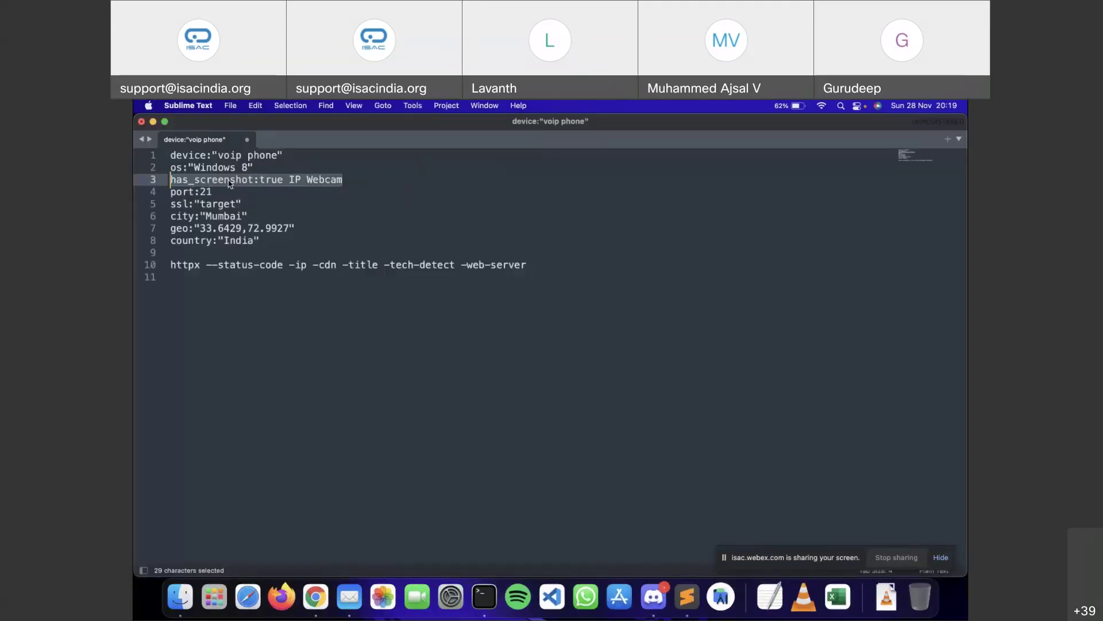
pyautogui.moveTo(255, 167); pyautogui.dragTo(154, 172)
pyautogui.press('super+c')
# Step: Return to Shodan in Chrome, replace the webcam query with os:"Windows 8", highlight its filter and value, and run the search
pyautogui.press('super+Tab')
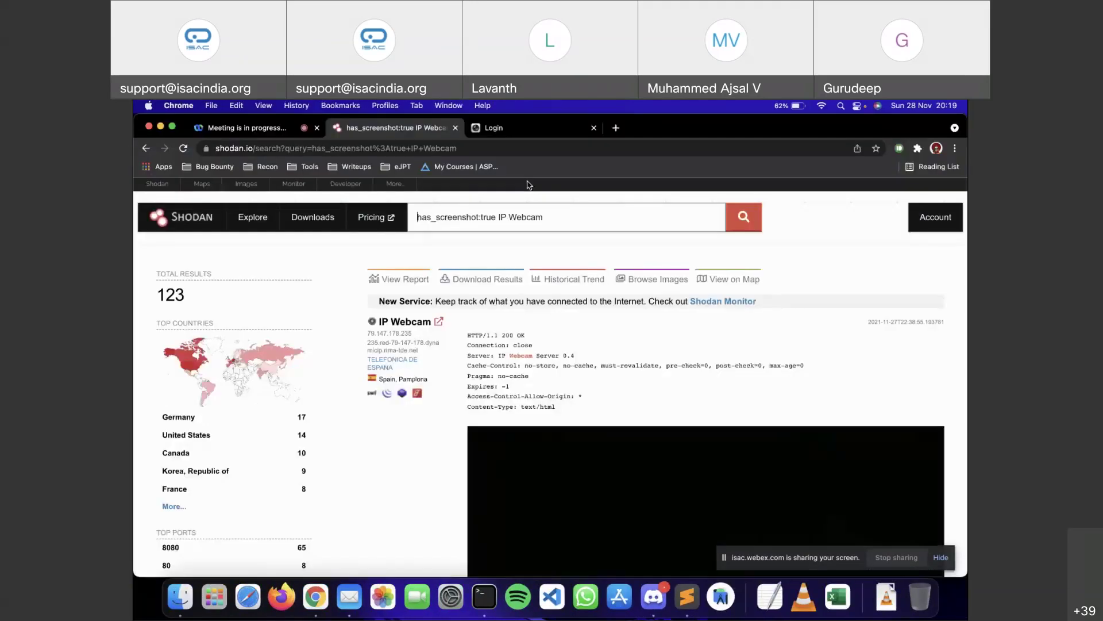
pyautogui.tripleClick(543, 214)
pyautogui.press('super+v')
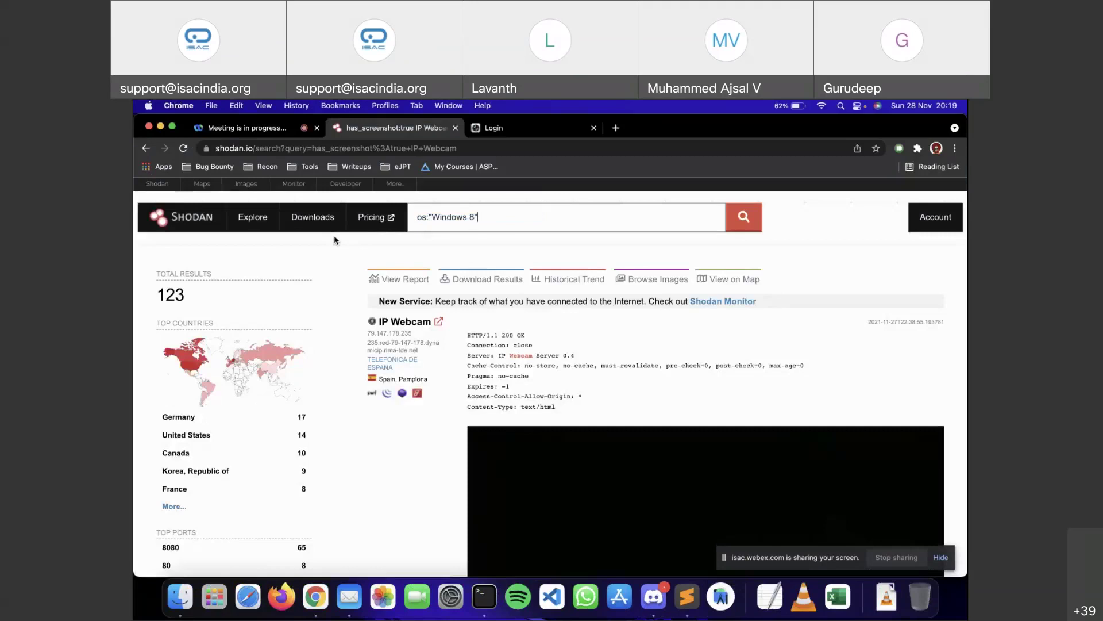
pyautogui.moveTo(429, 217); pyautogui.dragTo(416, 218)
pyautogui.click(431, 218)
pyautogui.moveTo(433, 219); pyautogui.dragTo(480, 219)
pyautogui.click(738, 230)
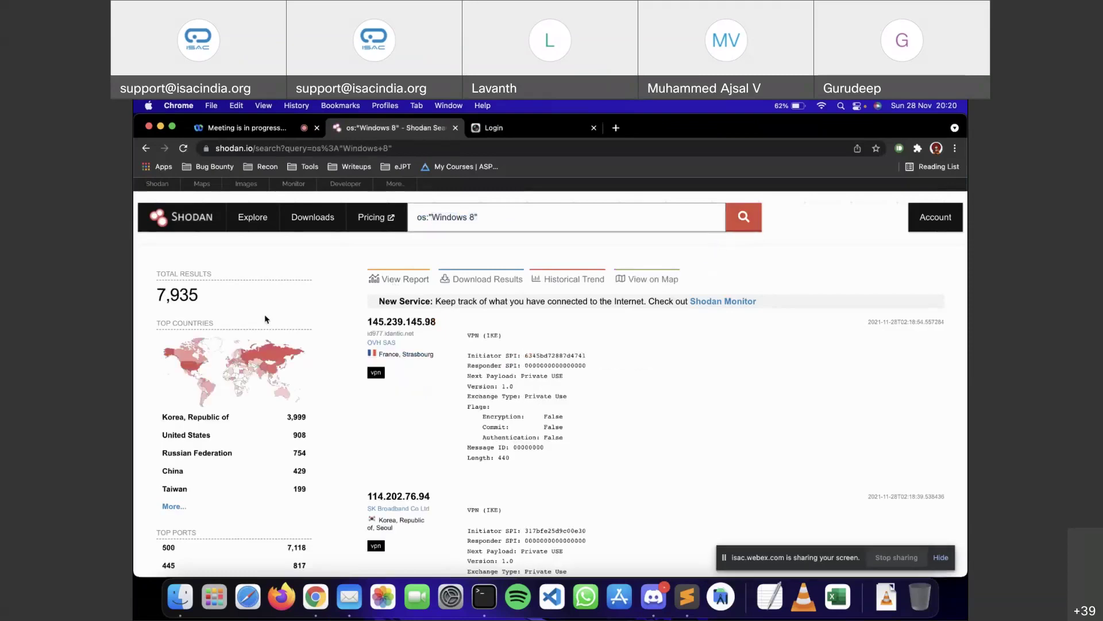
# Step: Highlight the total results of the Windows 8 search and open the host page of 114.202.76.94 in a separate tab
pyautogui.moveTo(210, 299); pyautogui.dragTo(156, 298)
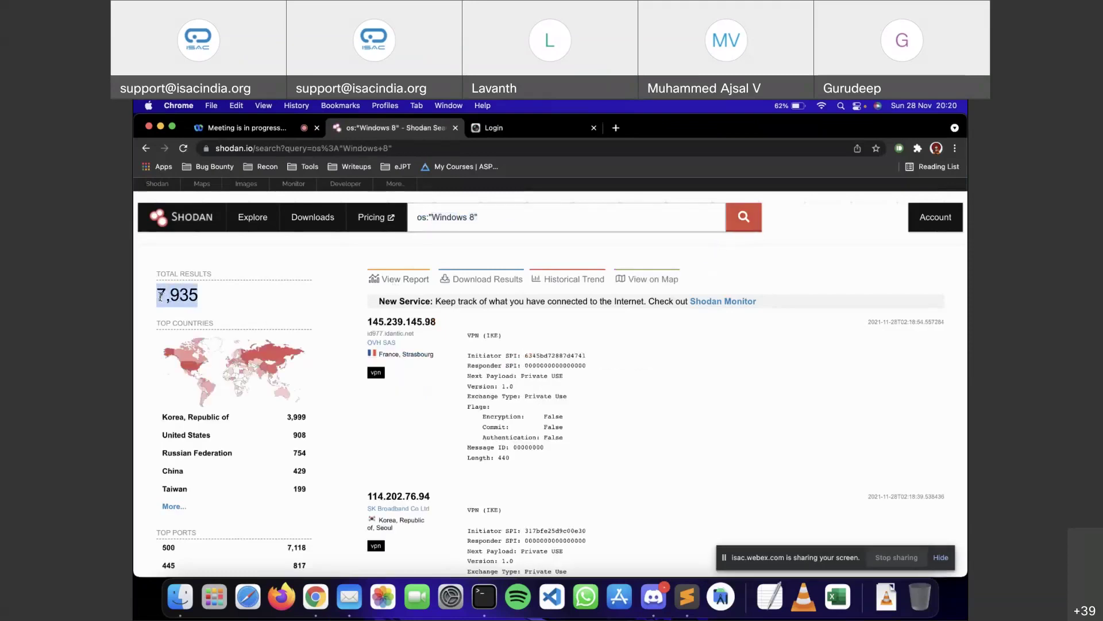
pyautogui.scroll(-3, 498, 352)
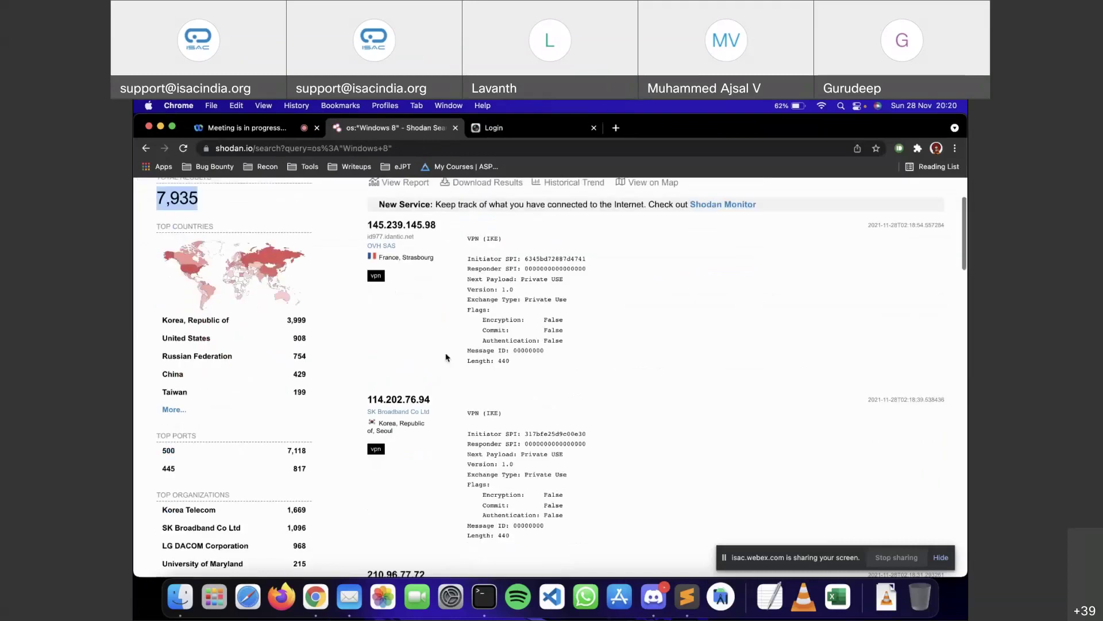
pyautogui.keyDown('super'); pyautogui.click(417, 401); pyautogui.keyUp('super')
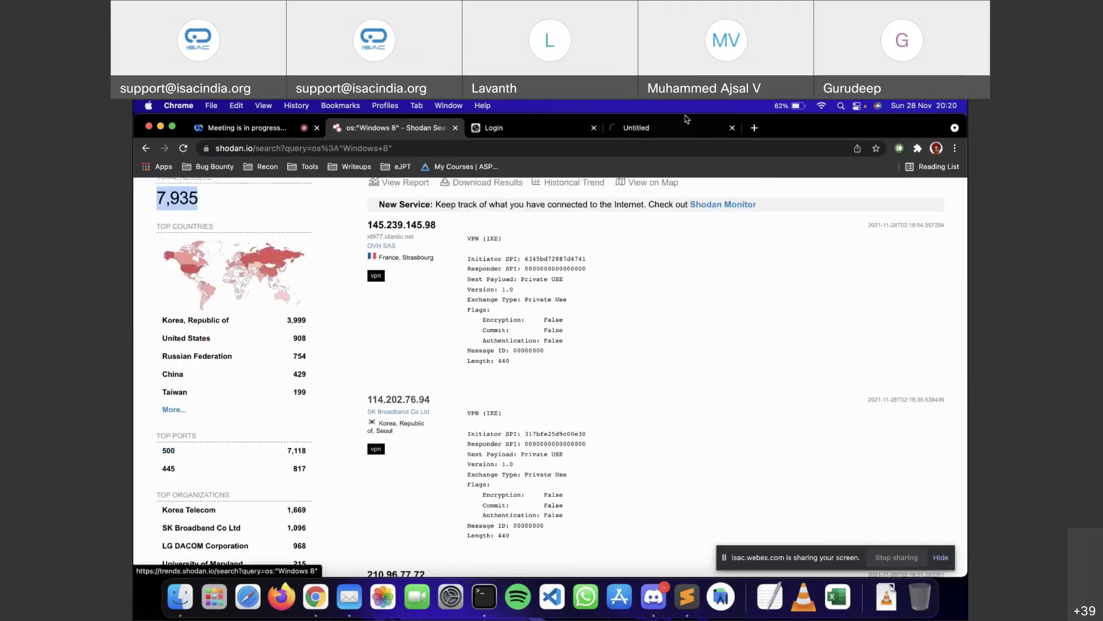
pyautogui.click(659, 128)
pyautogui.scroll(-4, 520, 351)
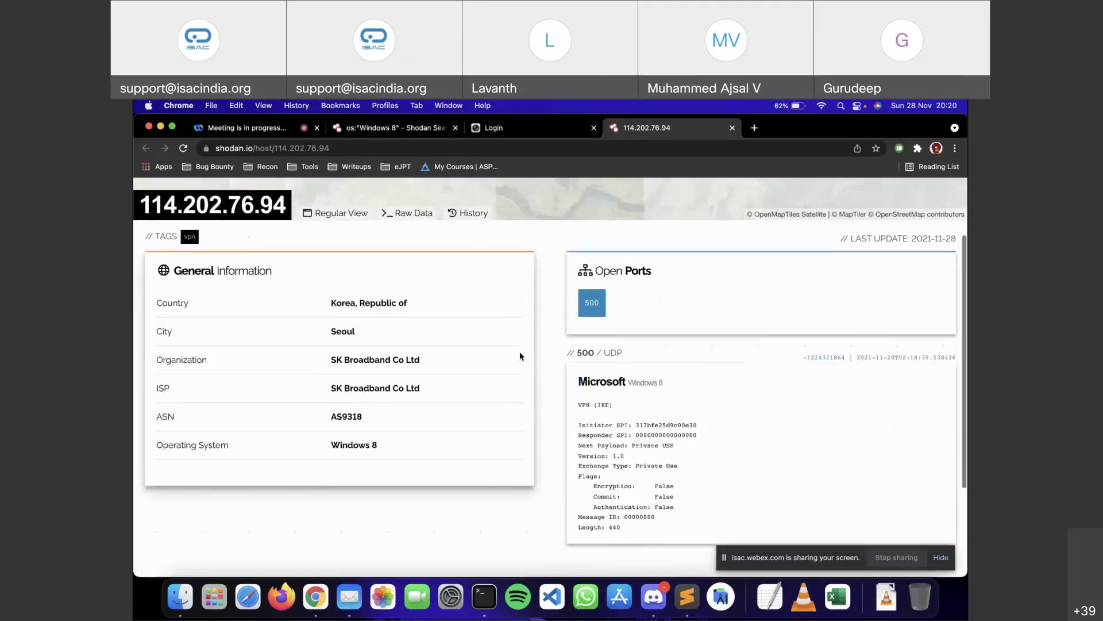
# Step: Highlight the Microsoft Windows 8 product label in the host's port 500 UDP entry
pyautogui.moveTo(572, 346); pyautogui.dragTo(672, 345)
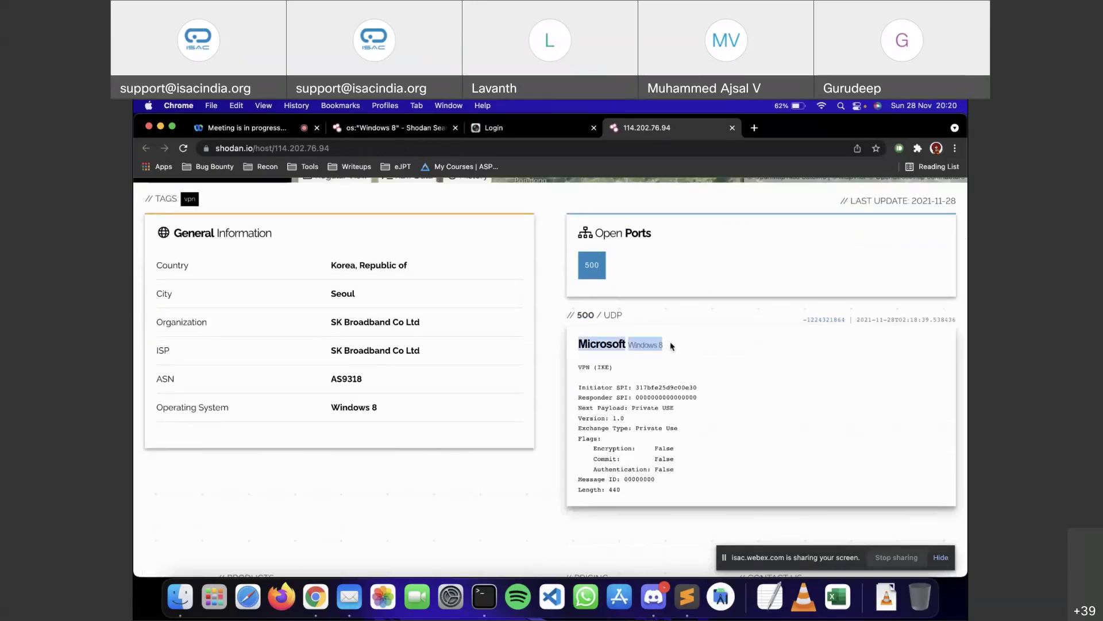
pyautogui.click(609, 343)
pyautogui.moveTo(580, 344); pyautogui.dragTo(610, 354)
# Step: Go back to the Windows 8 results, add the has_screenshot:true filter to the query, and run the search
pyautogui.click(402, 128)
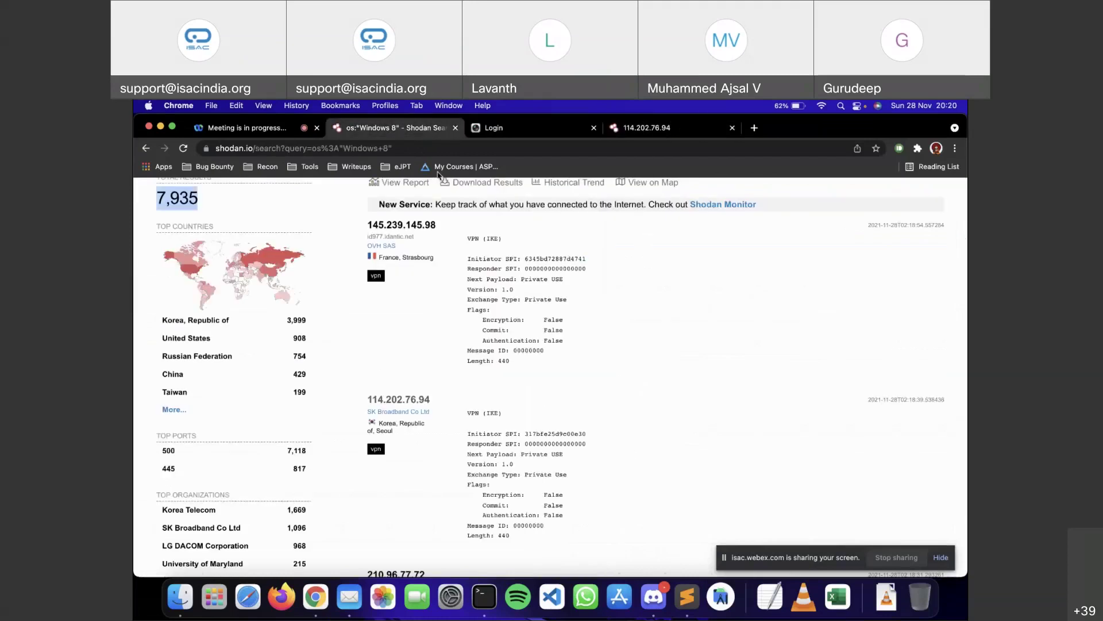
pyautogui.scroll(3, 499, 224)
pyautogui.click(498, 225)
pyautogui.write('has')
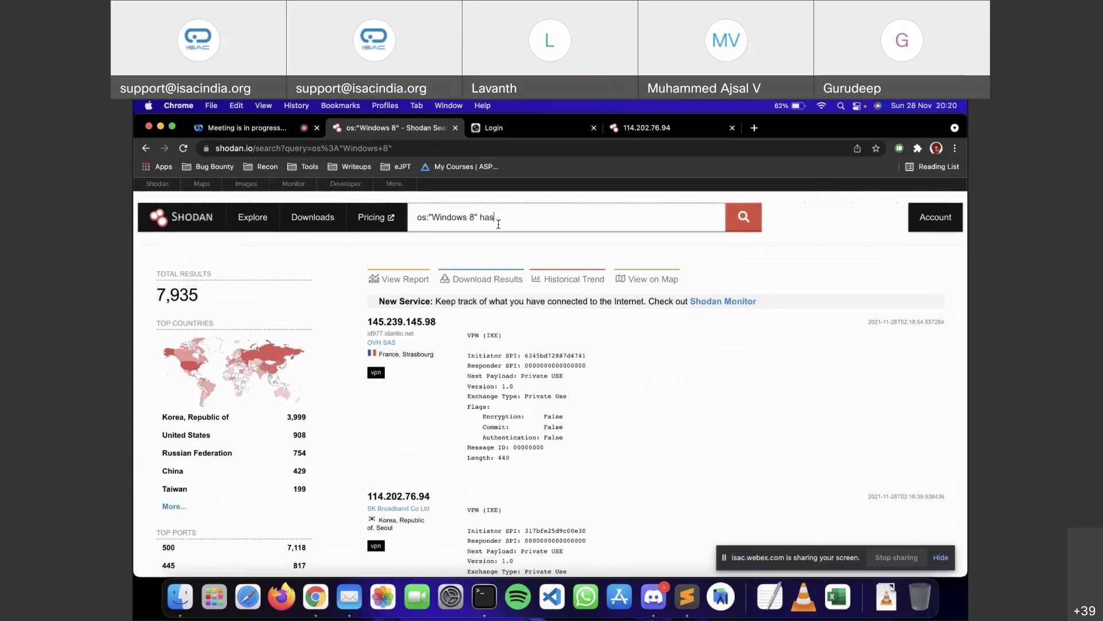
pyautogui.write('_screenshot:true')
pyautogui.press('Return')
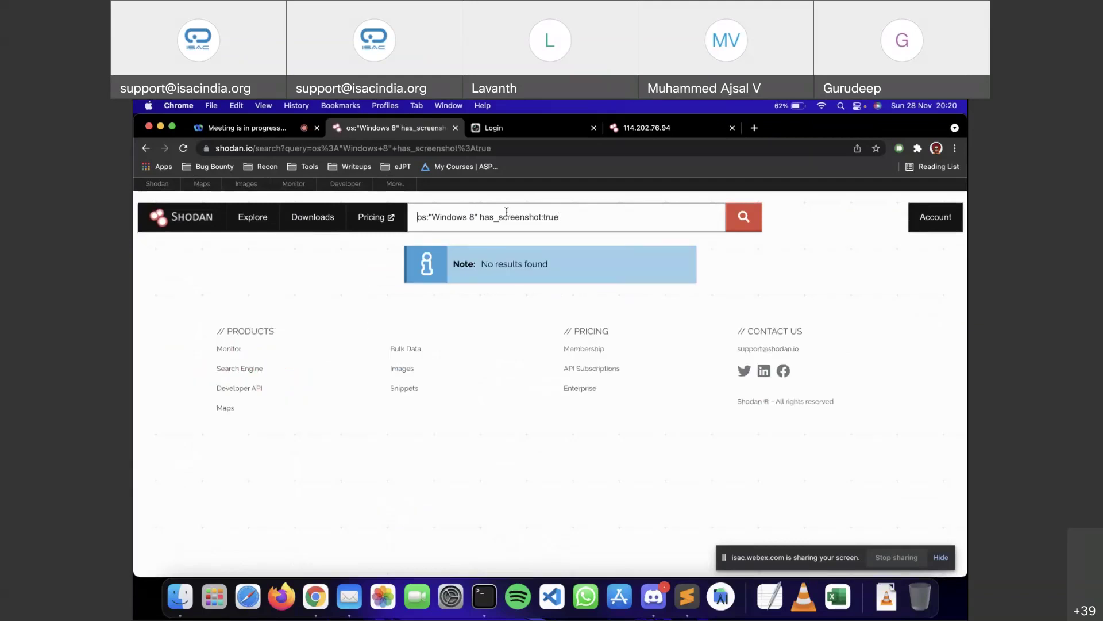
# Step: Highlight the has_screenshot:true filter and delete the whole Shodan query
pyautogui.moveTo(565, 216); pyautogui.dragTo(481, 220)
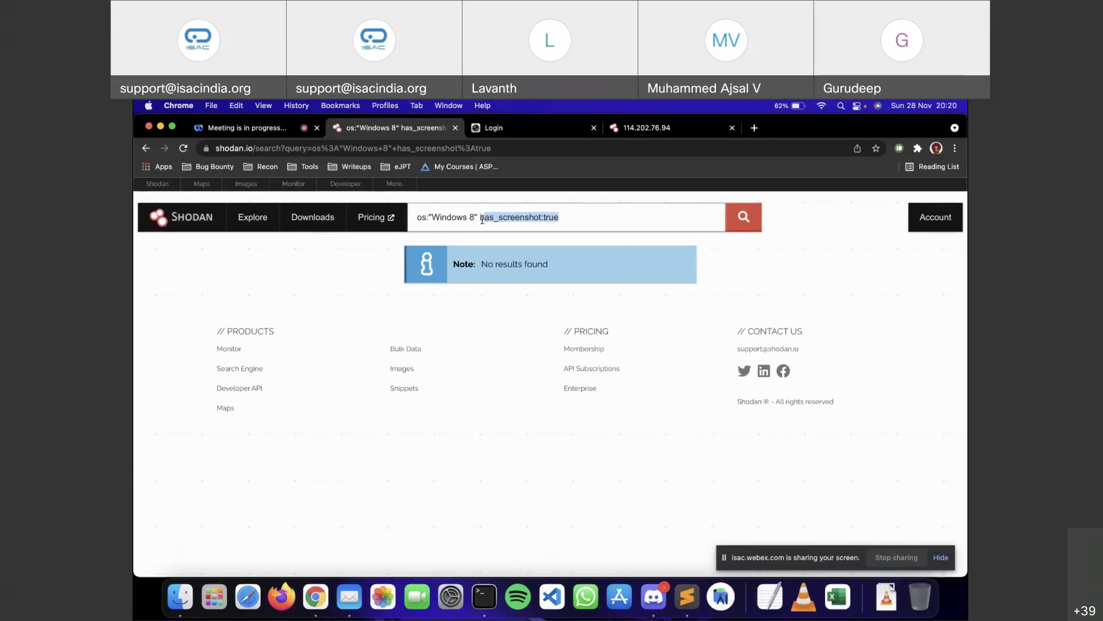
pyautogui.click(482, 220)
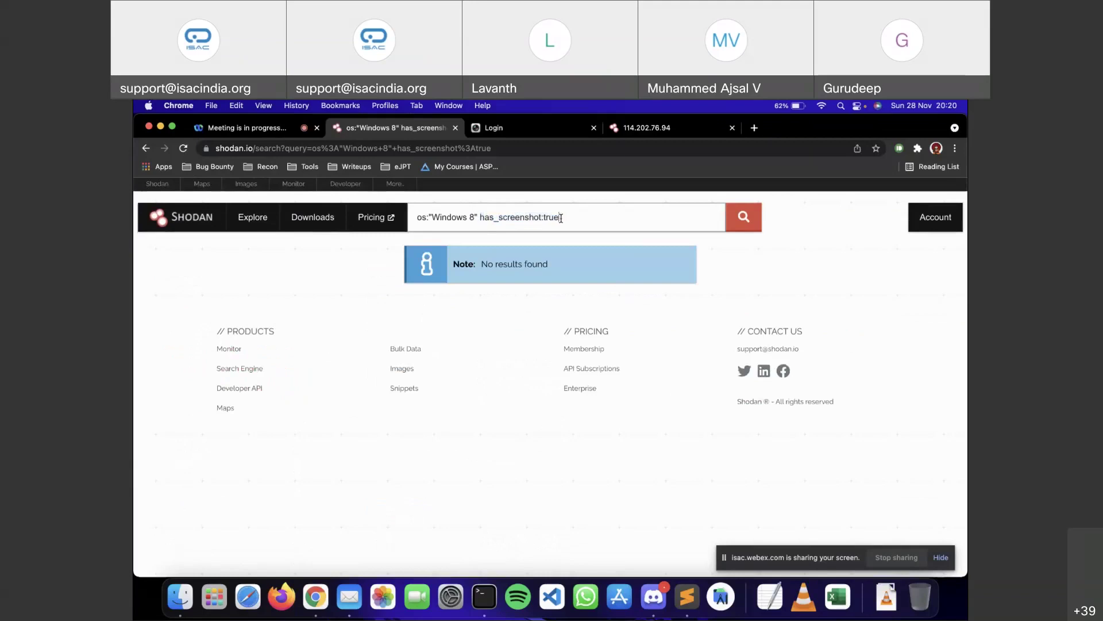
pyautogui.moveTo(560, 218); pyautogui.dragTo(481, 219)
pyautogui.press('BackSpace')
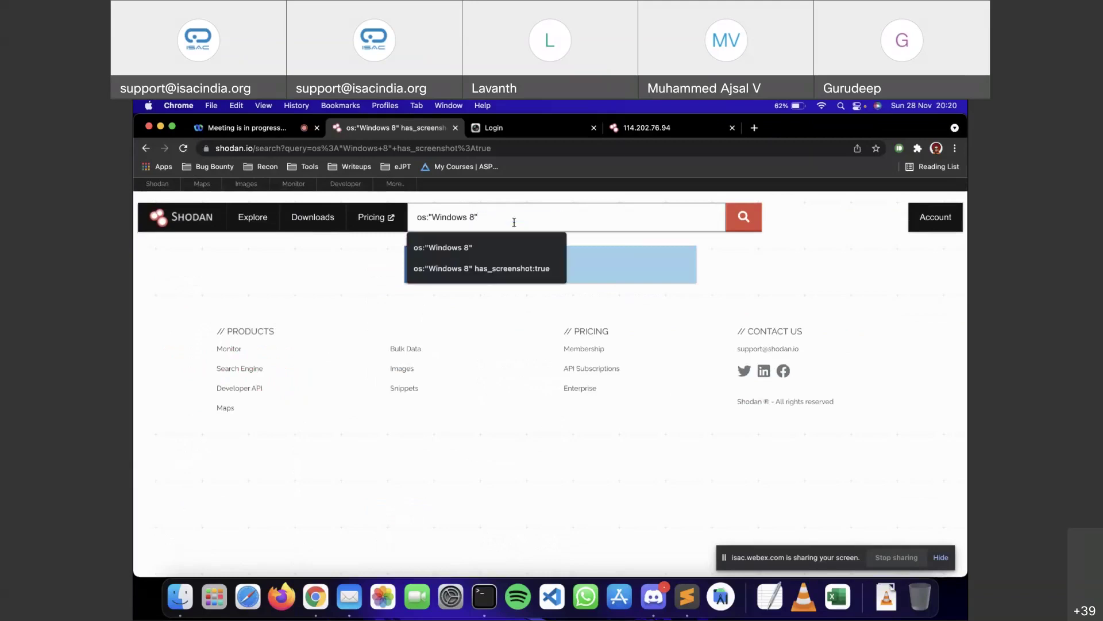
pyautogui.press('super+a')
pyautogui.press('BackSpace')
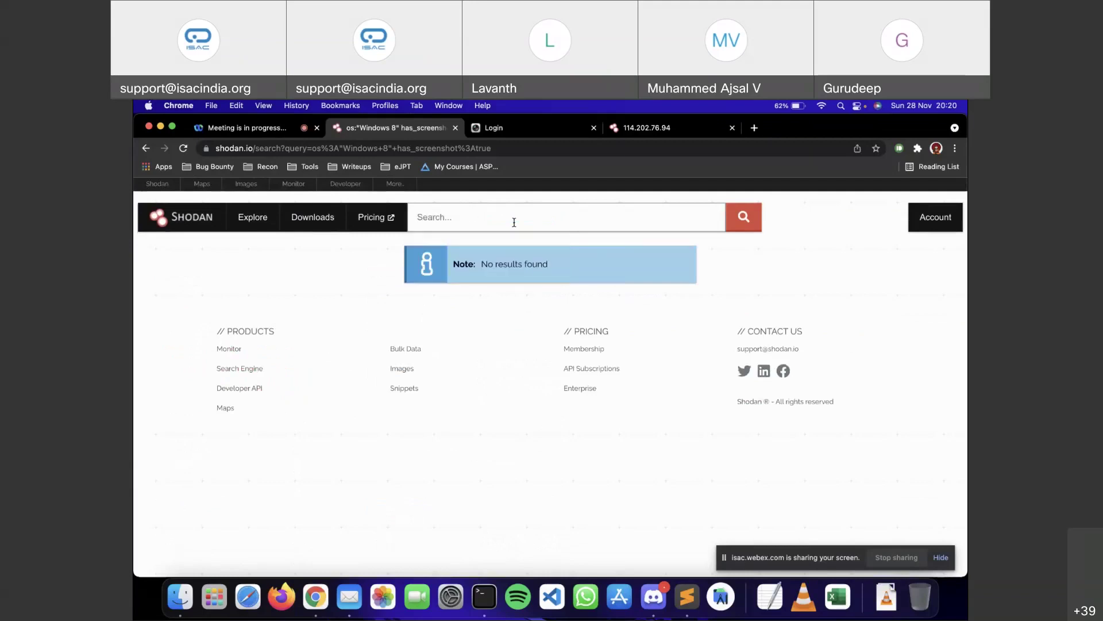
# Step: Copy port:21 from line 4 of the Sublime Text notes and paste it as the Shodan query in Chrome
pyautogui.press('super+Tab')
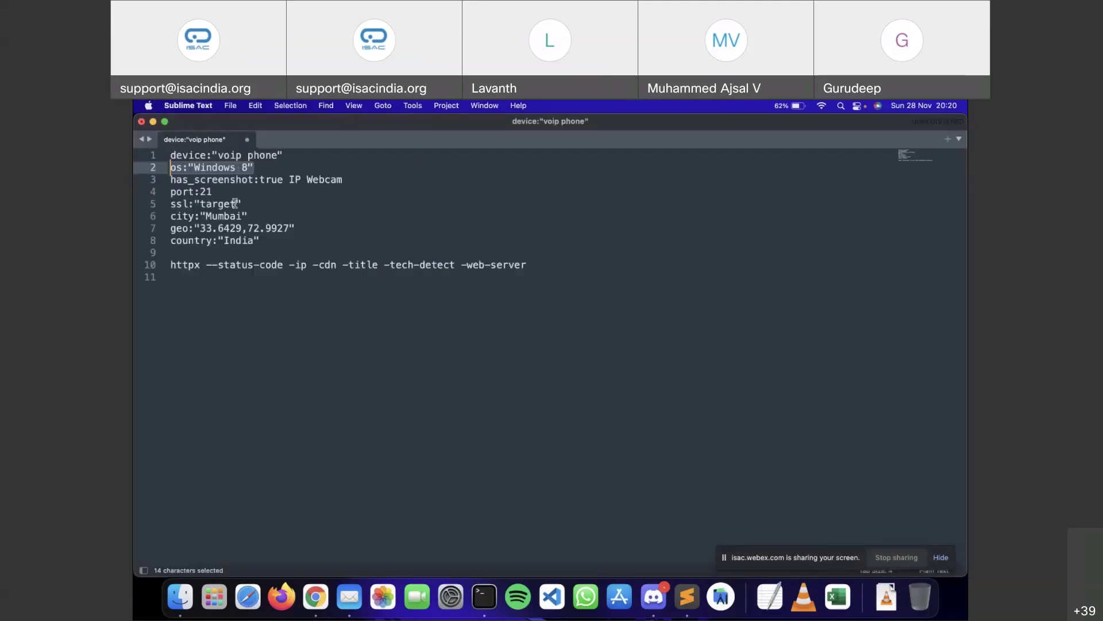
pyautogui.moveTo(209, 193); pyautogui.dragTo(169, 194)
pyautogui.press('super+c')
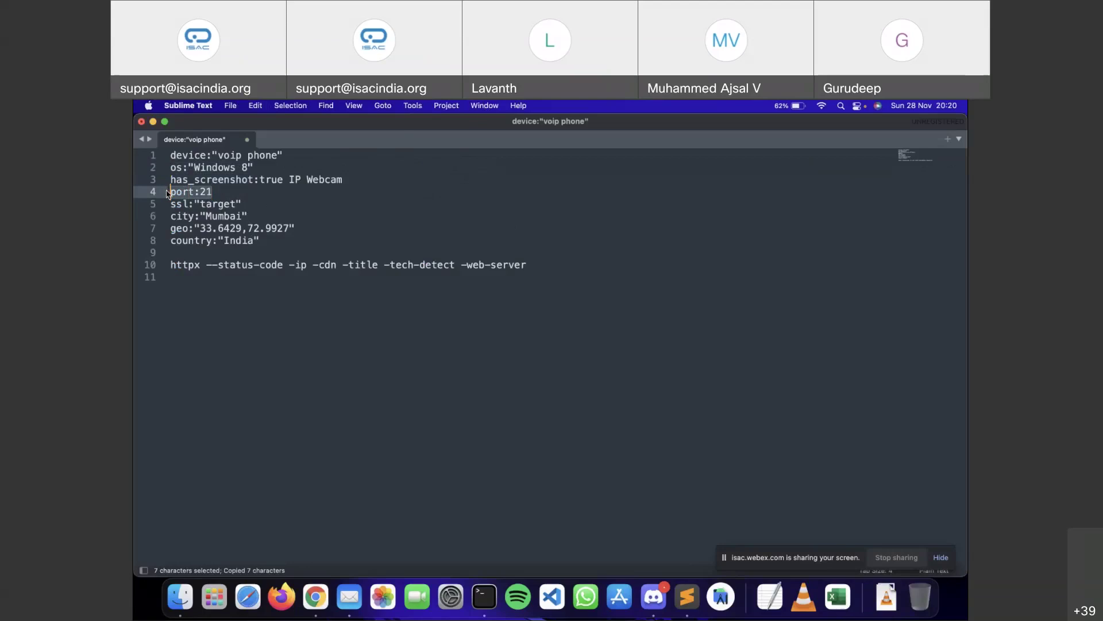
pyautogui.press('super+Tab')
pyautogui.press('super+v')
# Step: Copy city:"Mumbai" from line 6 of the Sublime Text notes, append it to the port:21 query in Shodan, and run the search
pyautogui.press('super+Tab')
pyautogui.moveTo(249, 216); pyautogui.dragTo(168, 209)
pyautogui.press('super+c')
pyautogui.press('super+Tab')
pyautogui.press('super+v')
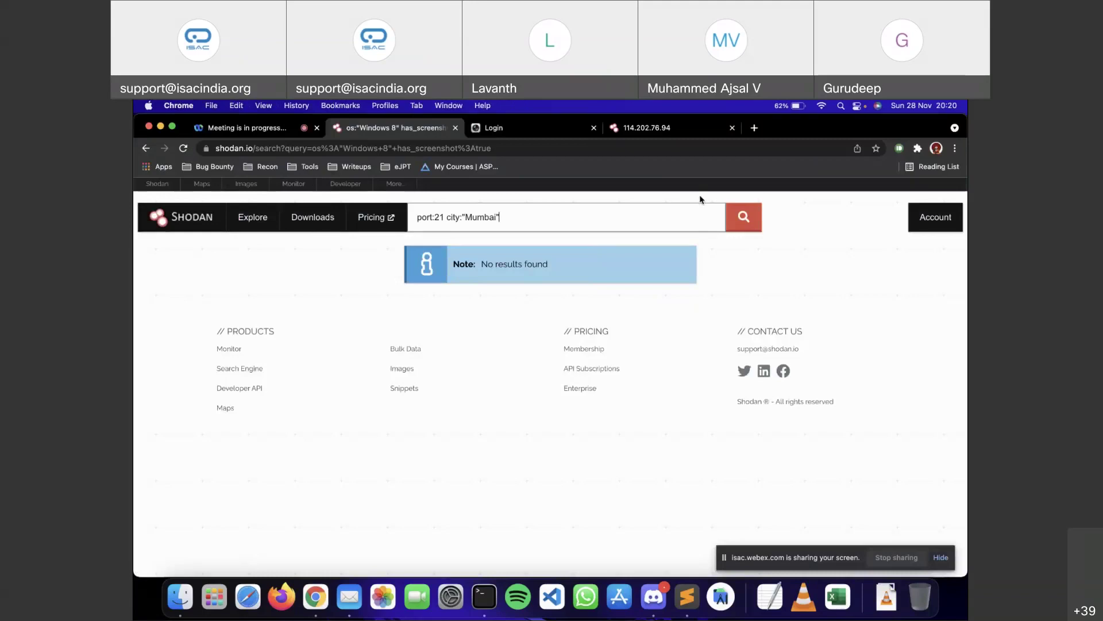
pyautogui.click(750, 220)
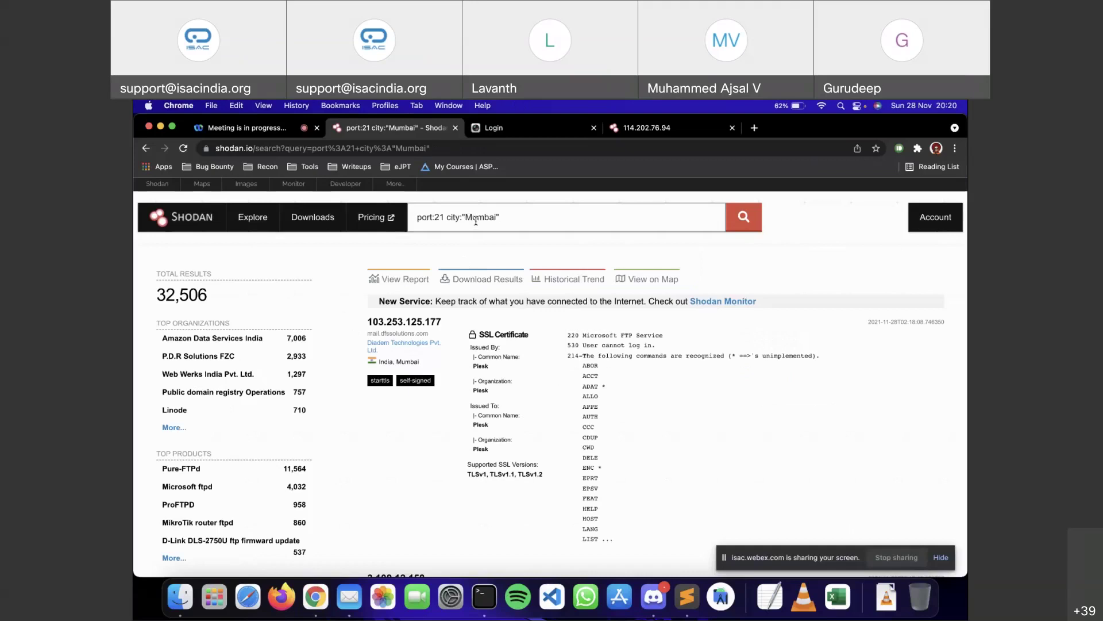
# Step: Examine the port:21 city:"Mumbai" results, highlighting the port and city filters in the query
pyautogui.doubleClick(452, 217)
pyautogui.doubleClick(489, 216)
pyautogui.moveTo(448, 217); pyautogui.dragTo(415, 217)
pyautogui.click(466, 217)
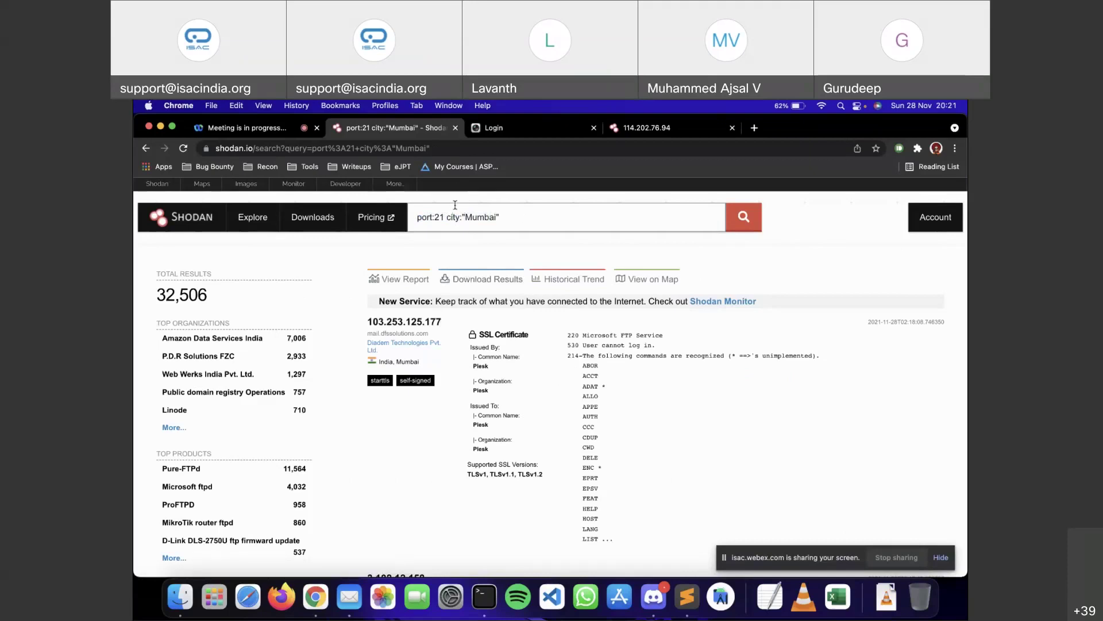
pyautogui.doubleClick(475, 218)
pyautogui.scroll(-1, 465, 213)
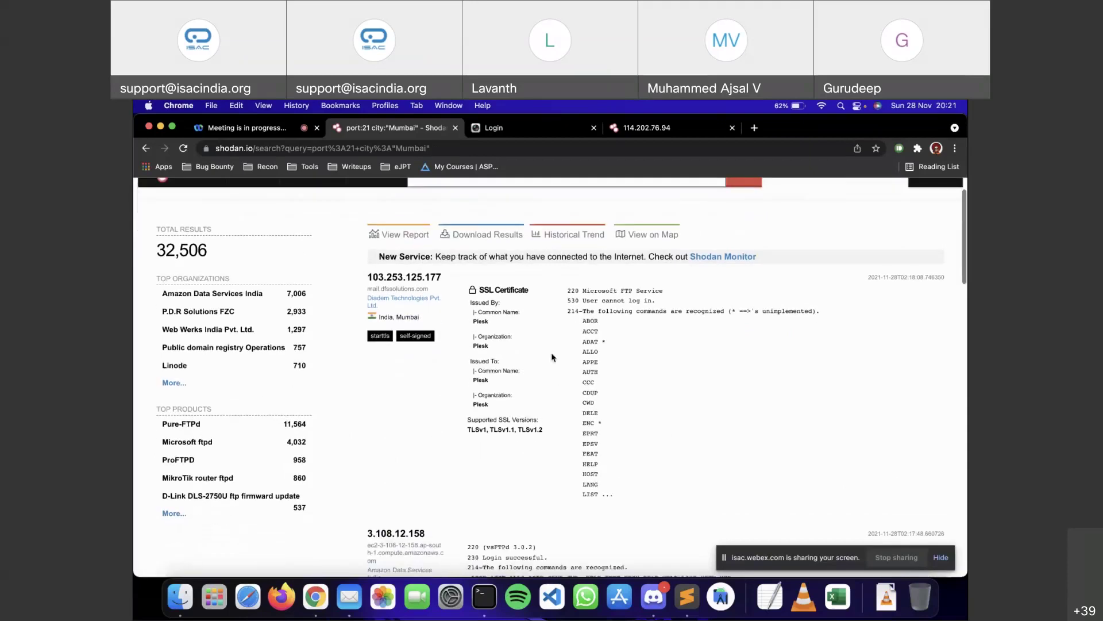
pyautogui.moveTo(445, 202); pyautogui.dragTo(399, 203)
pyautogui.click(534, 201)
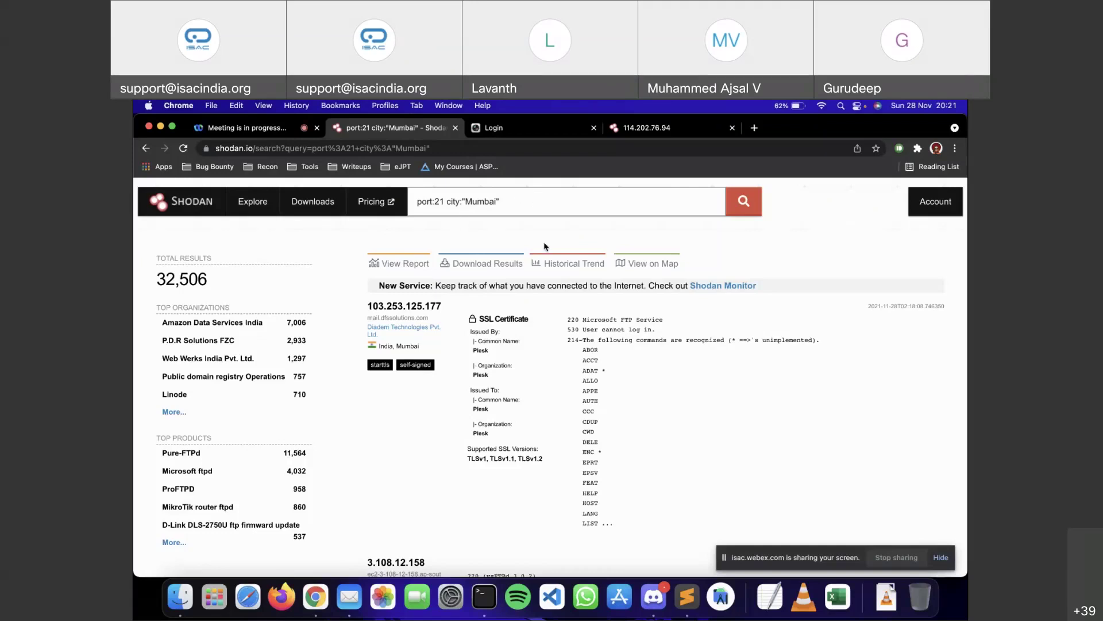
# Step: Open Shodan Maps from the Shodan dashboard and search the map for "ip cameras"
pyautogui.click(207, 209)
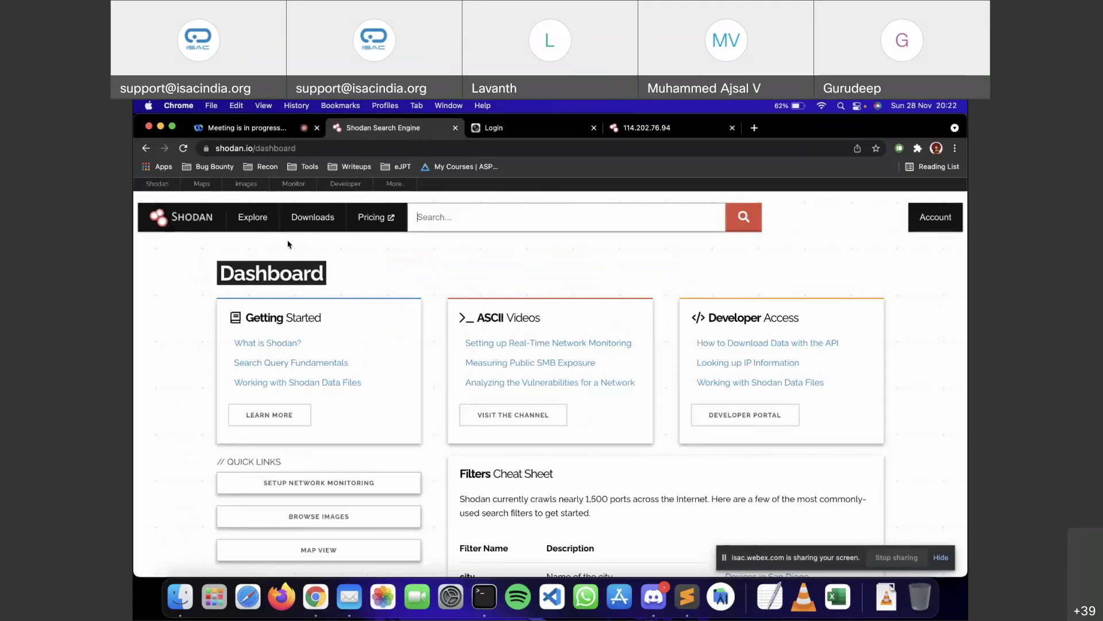
pyautogui.click(201, 184)
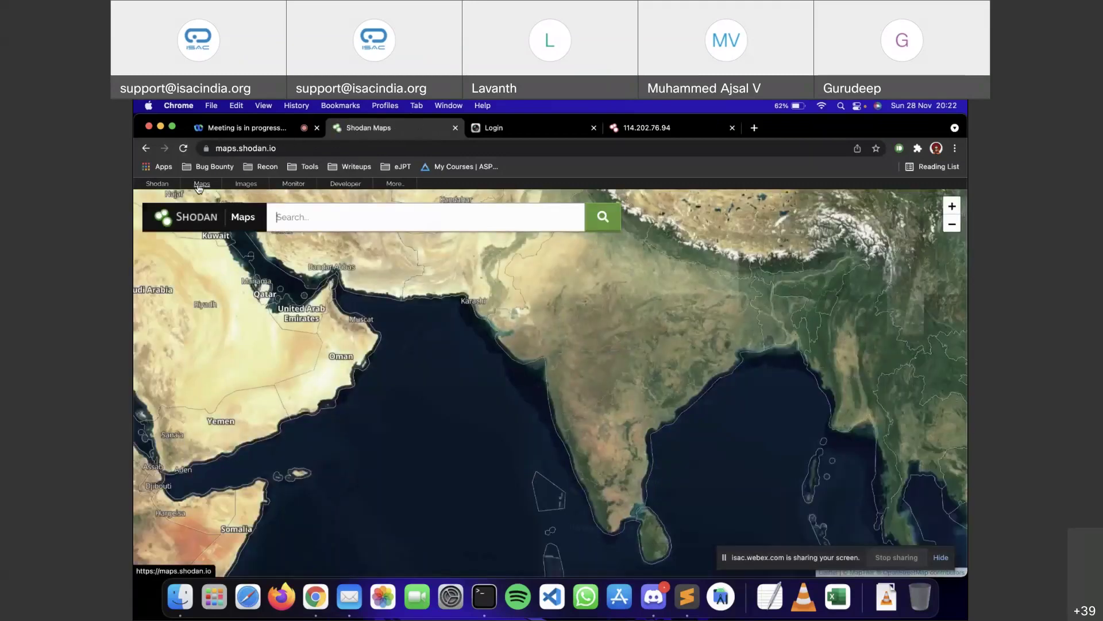
pyautogui.click(284, 228)
pyautogui.click(299, 217)
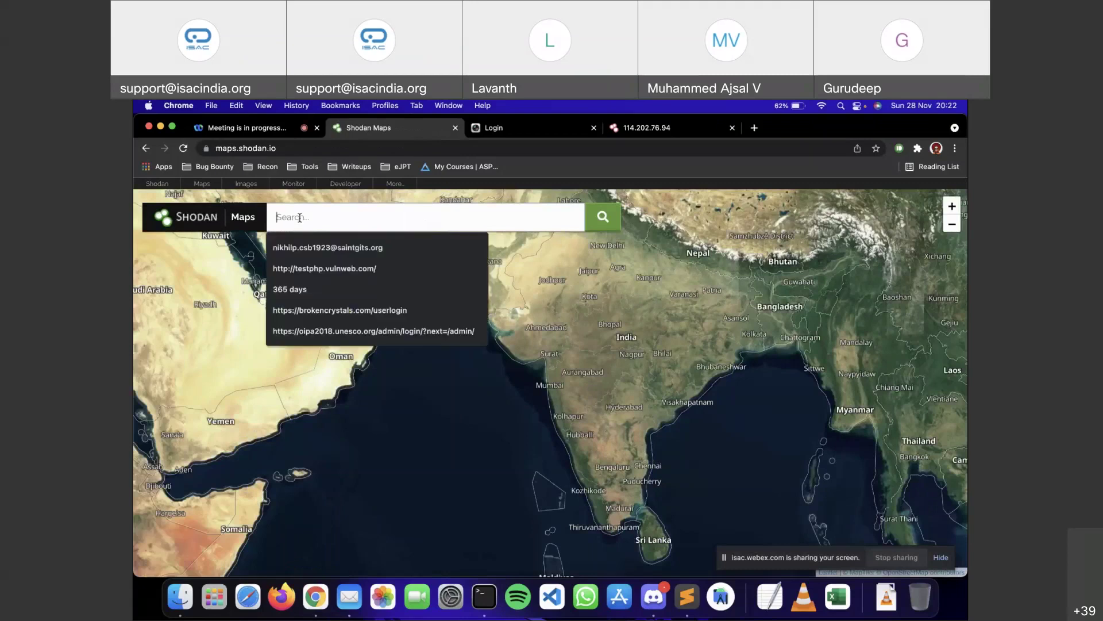
pyautogui.write('o s')
pyautogui.press('BackSpace')
pyautogui.write('cameras')
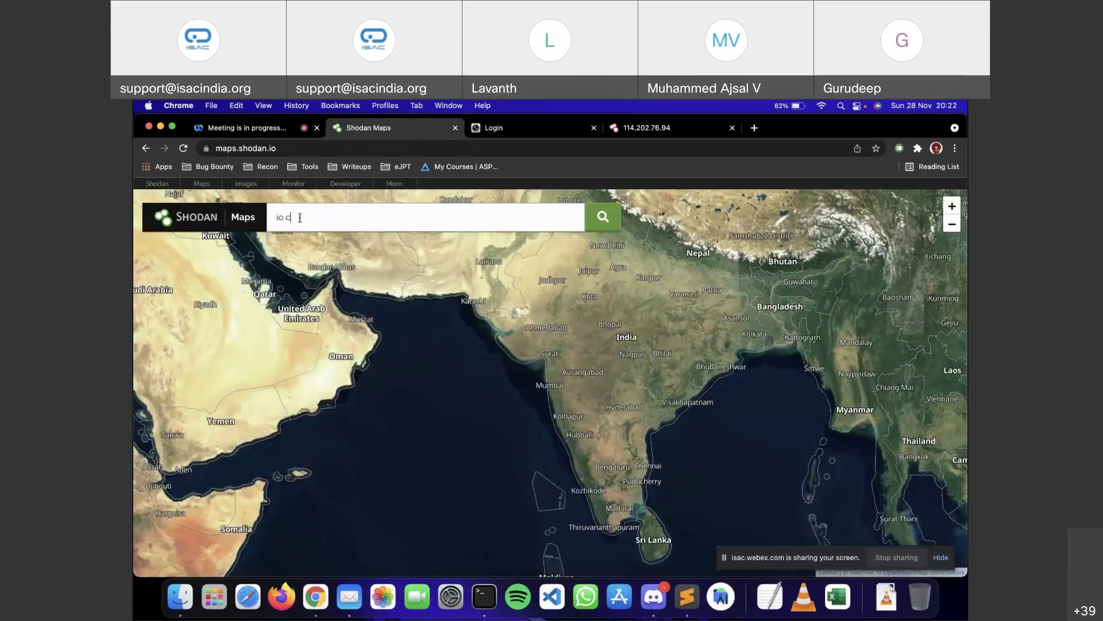
pyautogui.click(285, 218)
pyautogui.press('BackSpace')
pyautogui.write('p')
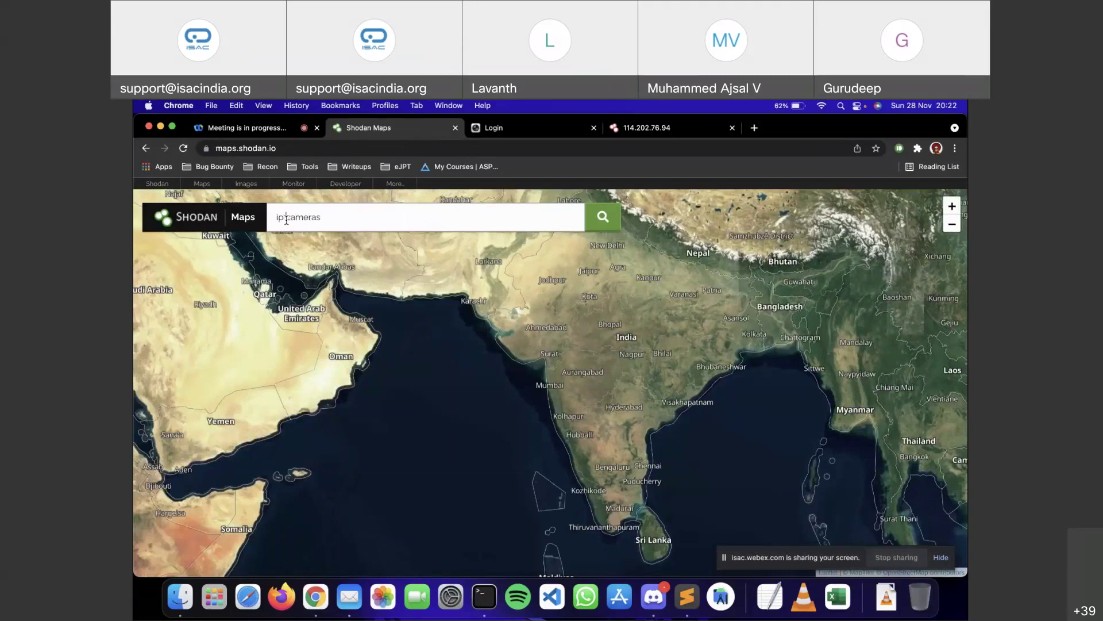
pyautogui.click(603, 216)
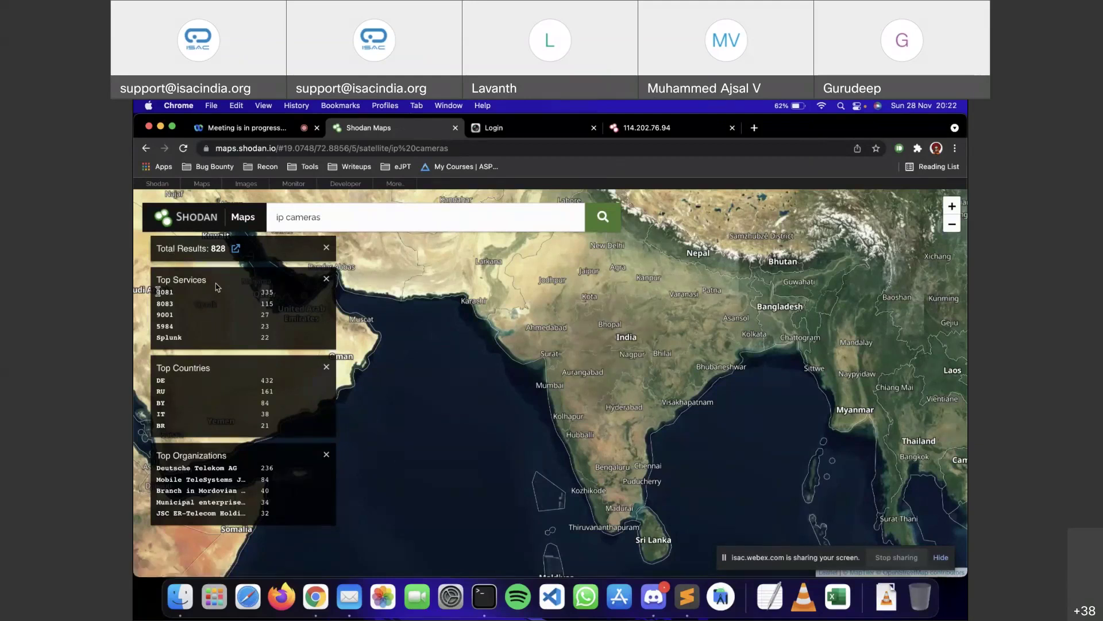
# Step: Examine the map for ip cameras results across Africa, Europe and the Americas, then read and dismiss the alert
pyautogui.moveTo(389, 352); pyautogui.dragTo(966, 401)
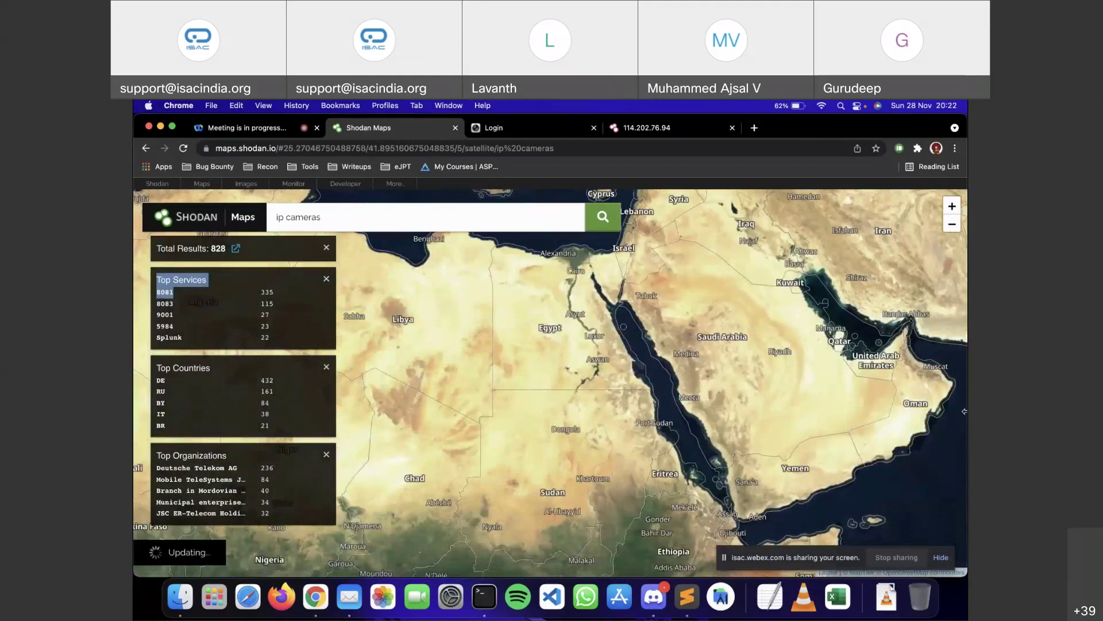
pyautogui.scroll(-2, 799, 356)
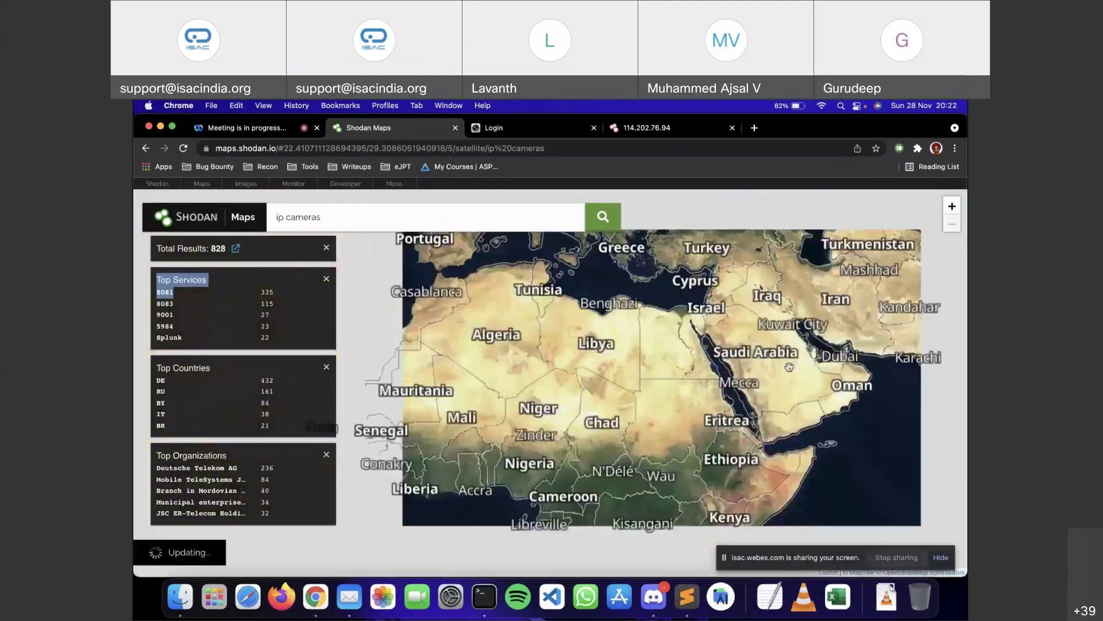
pyautogui.scroll(2, 789, 367)
pyautogui.scroll(-2, 789, 367)
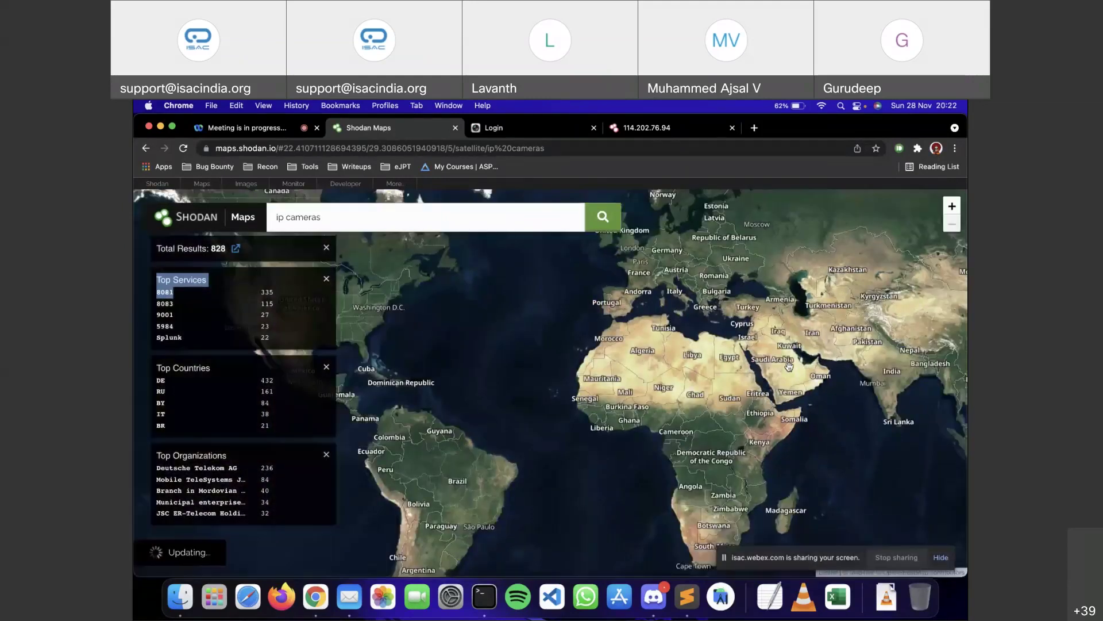
pyautogui.moveTo(564, 350); pyautogui.dragTo(769, 383)
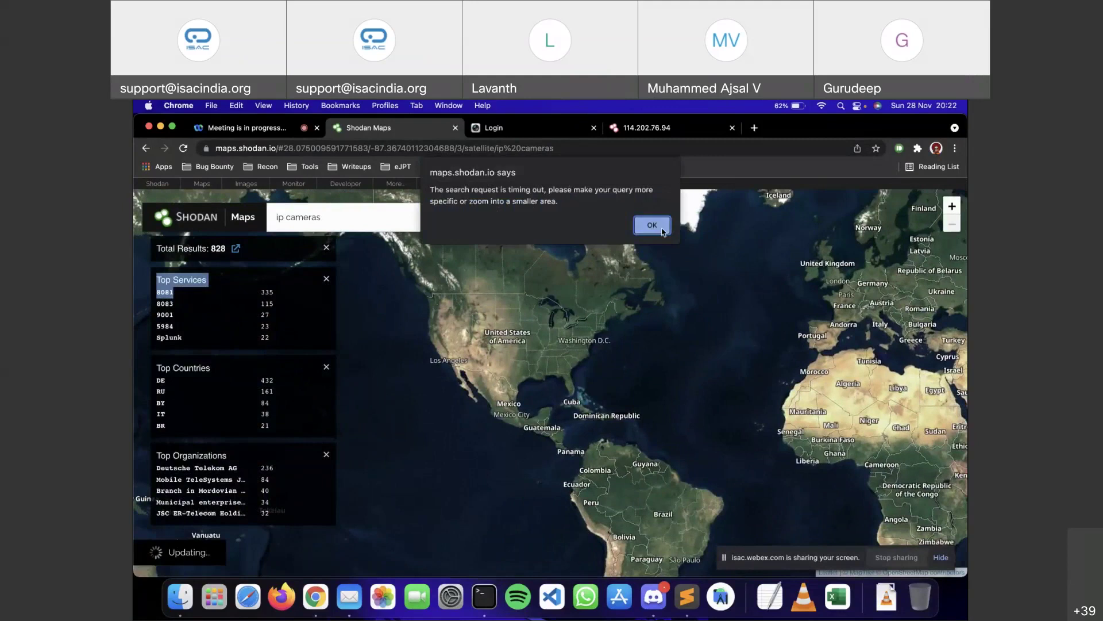
pyautogui.moveTo(446, 190); pyautogui.dragTo(559, 201)
pyautogui.click(559, 201)
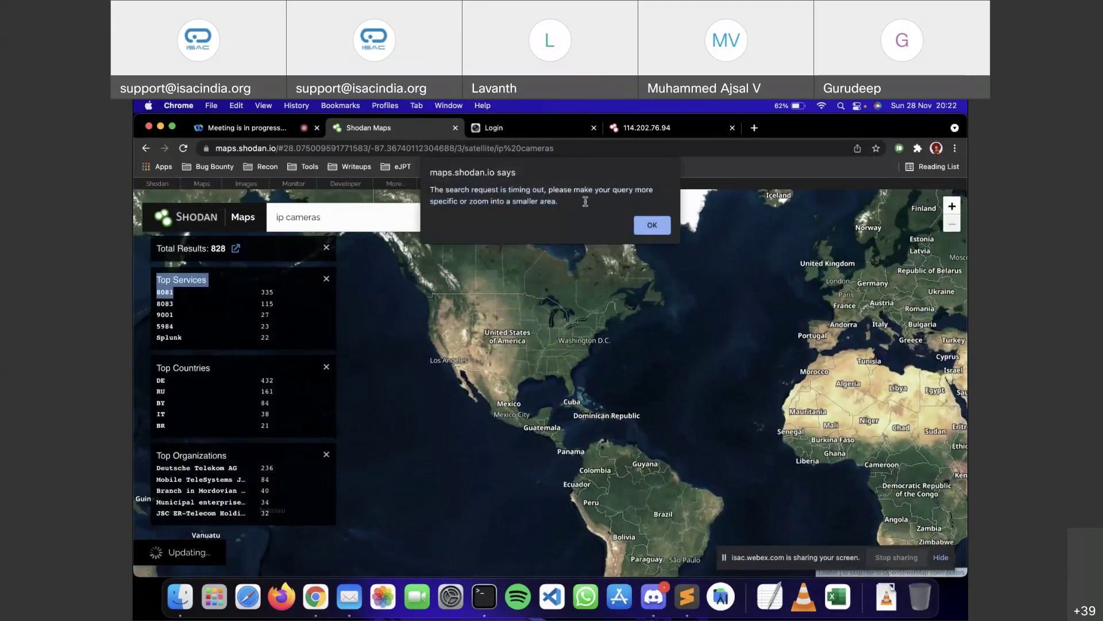
pyautogui.click(643, 228)
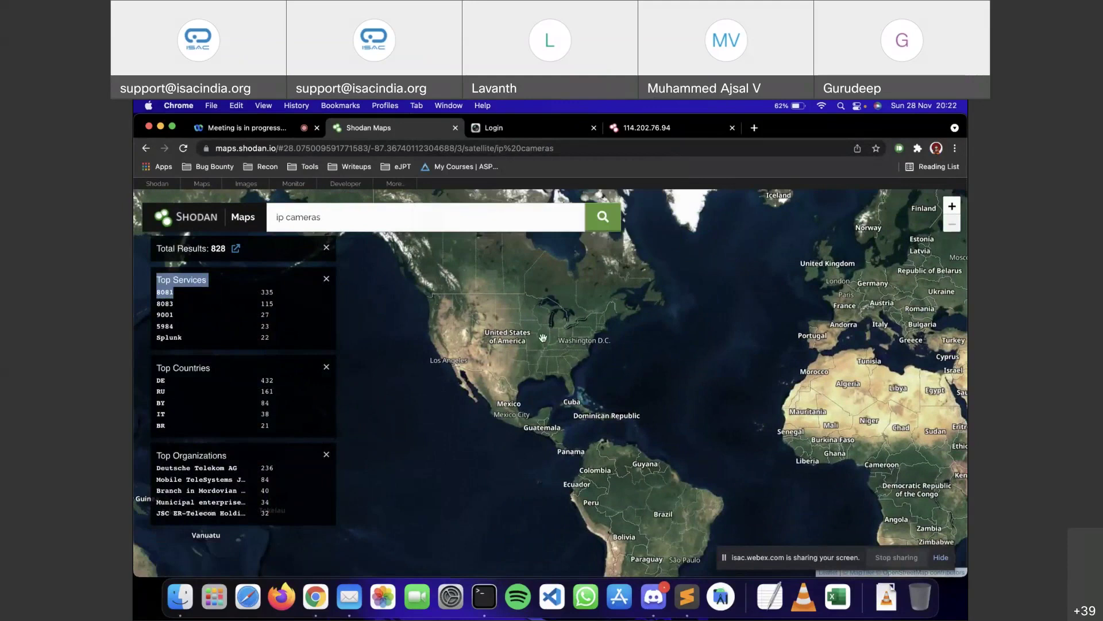
# Step: Append city:"Mumabi" to the ip cameras map query, run the search and dismiss the alert
pyautogui.click(351, 213)
pyautogui.write('city')
pyautogui.write(':"Mamabui')
pyautogui.press('BackSpace')
pyautogui.press('BackSpace')
pyautogui.write('i"')
pyautogui.press('Return')
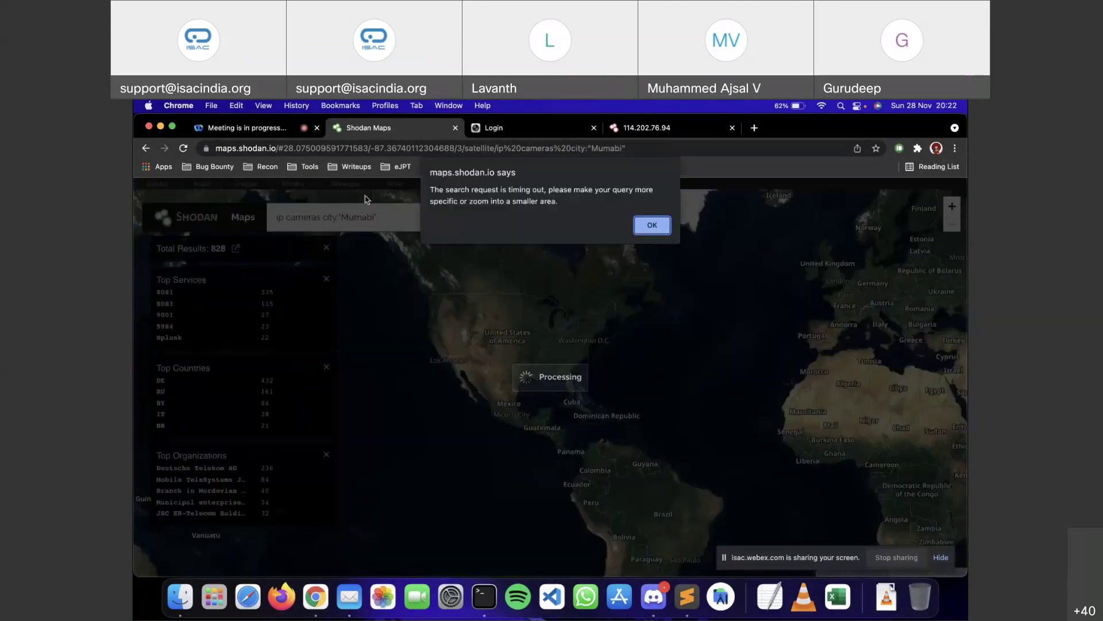
pyautogui.click(647, 225)
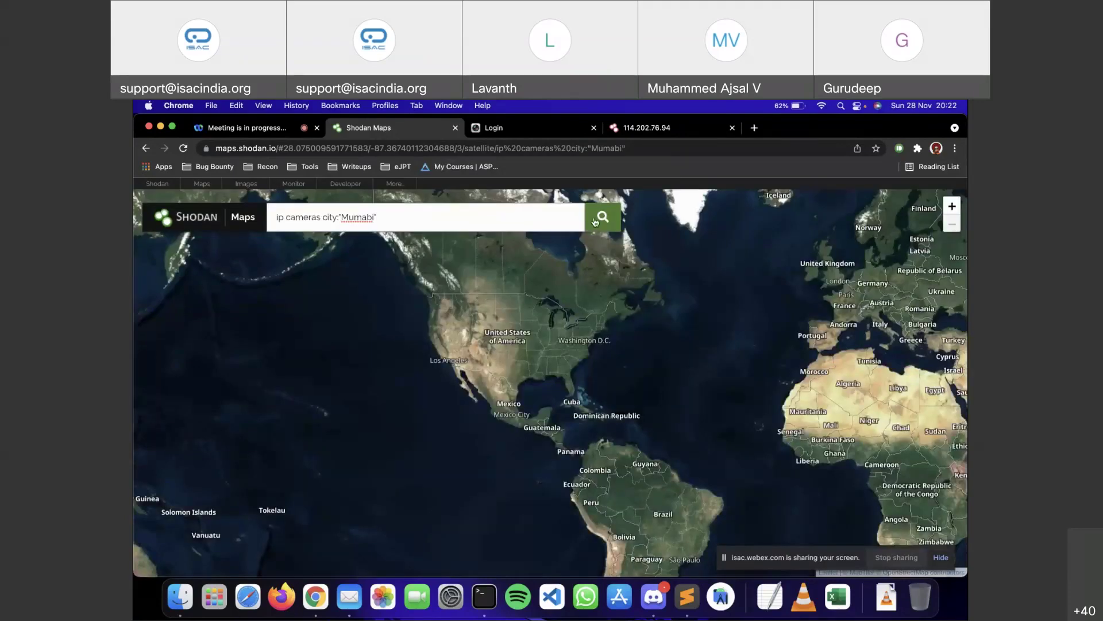
# Step: Correct the city filter to city:"Mumbai", rerun the map search and dismiss the alert
pyautogui.press('BackSpace')
pyautogui.press('BackSpace')
pyautogui.press('BackSpace')
pyautogui.press('BackSpace')
pyautogui.write('bai"')
pyautogui.click(604, 223)
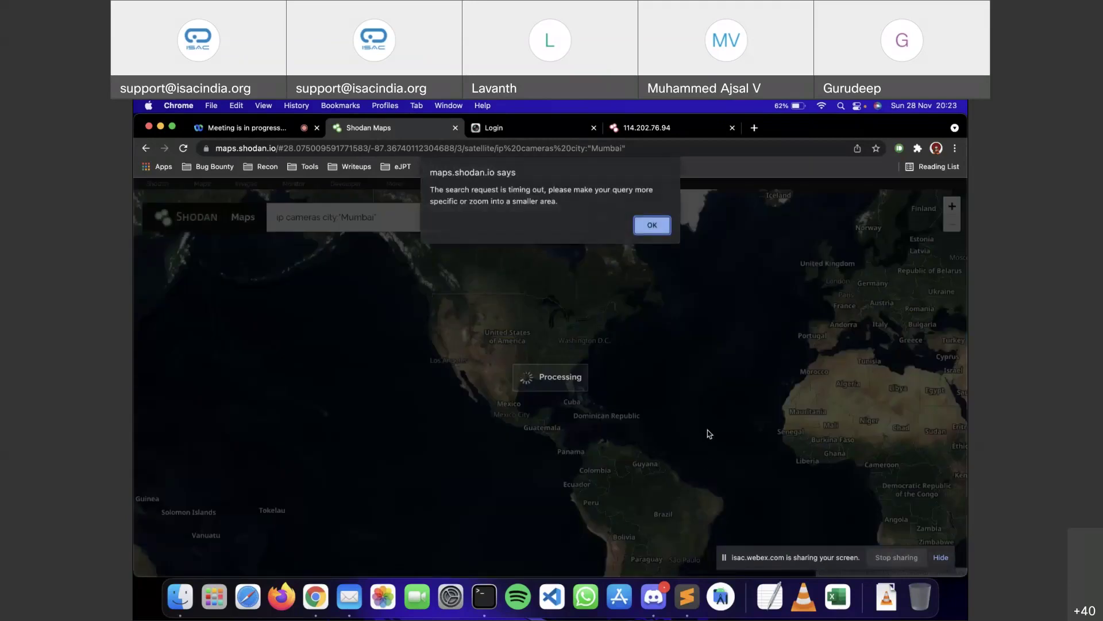
pyautogui.click(653, 226)
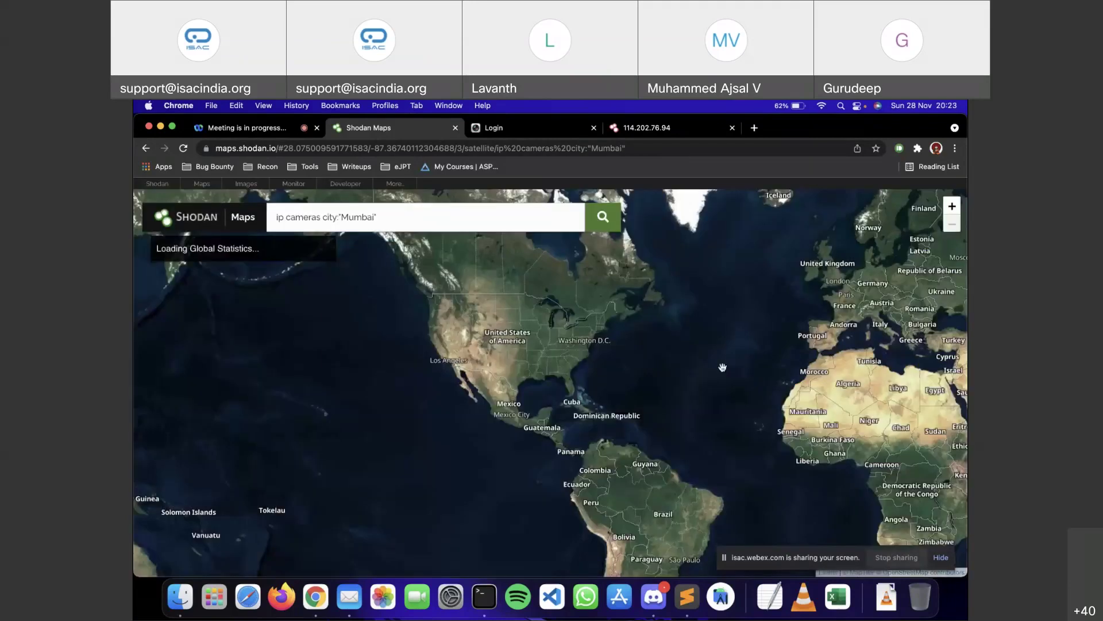
# Step: Examine the map around India and Mumbai for hosts matching the ip cameras city:"Mumbai" query
pyautogui.moveTo(751, 374); pyautogui.dragTo(564, 374)
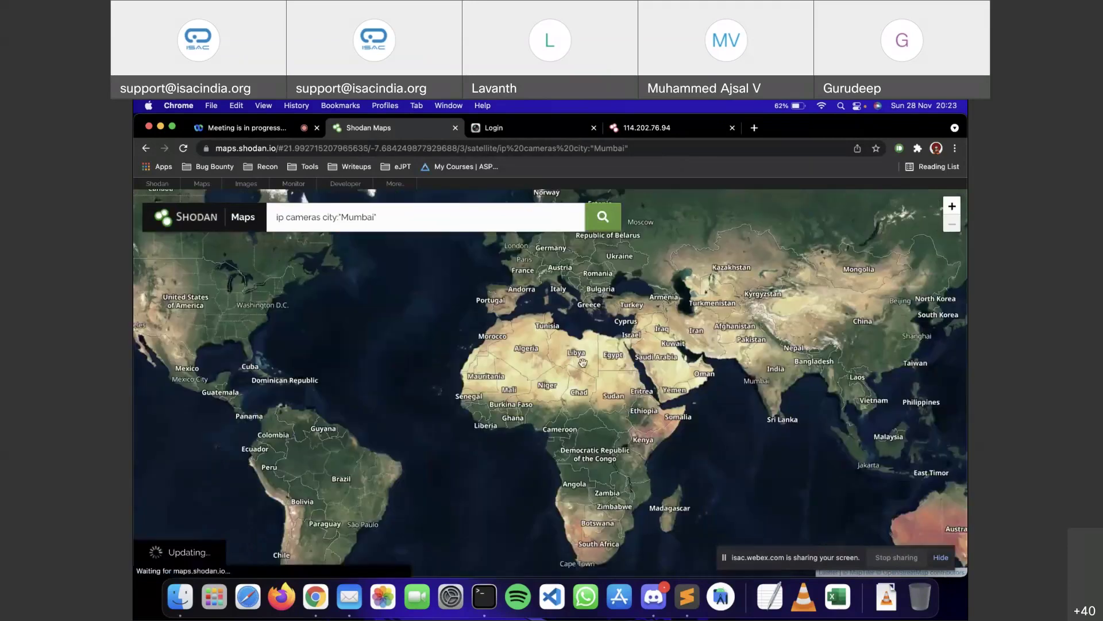
pyautogui.scroll(2, 775, 377)
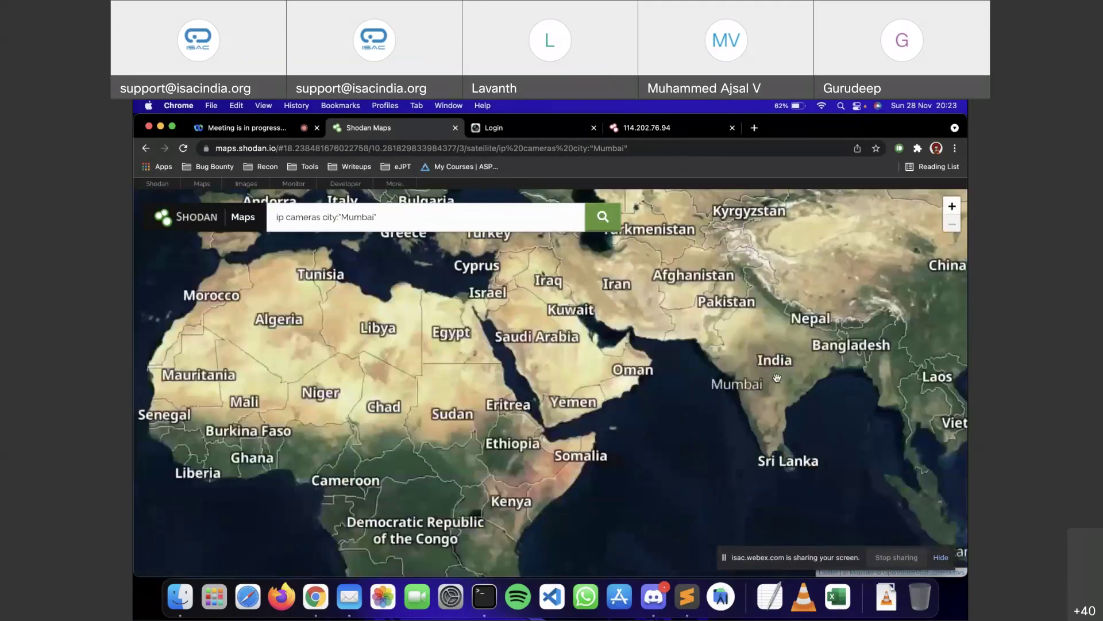
pyautogui.scroll(2, 777, 377)
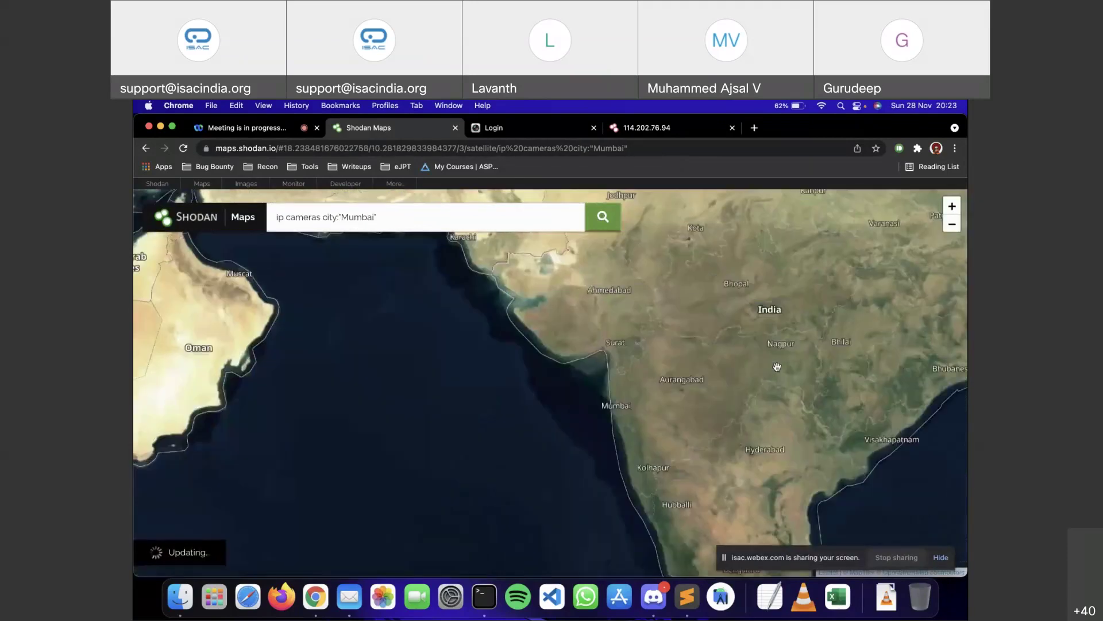
pyautogui.scroll(2, 645, 377)
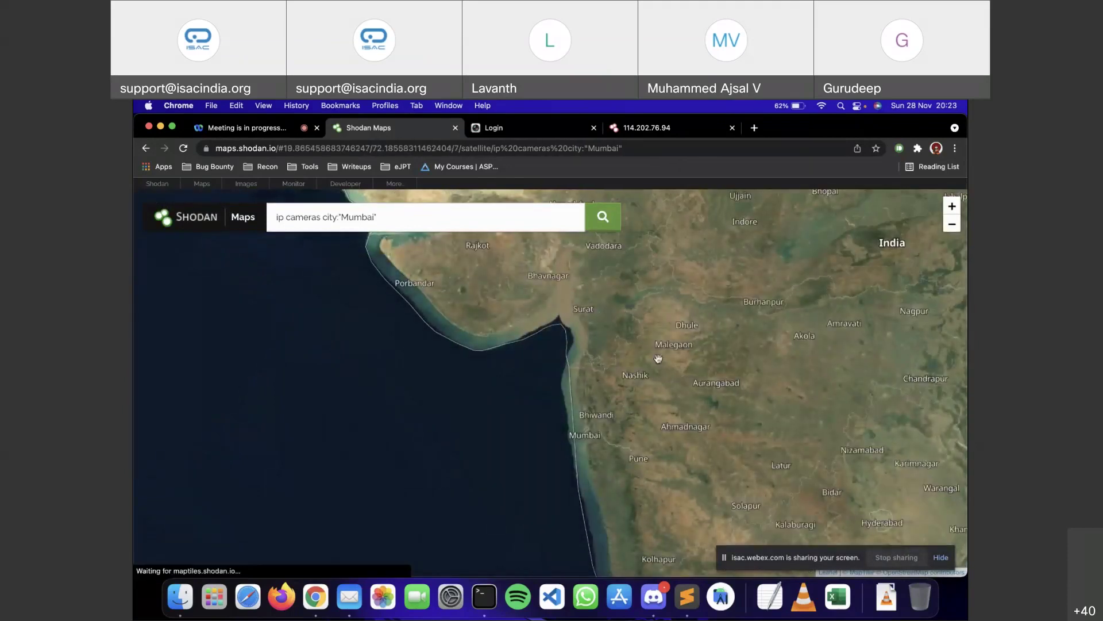
pyautogui.moveTo(622, 412); pyautogui.dragTo(622, 396)
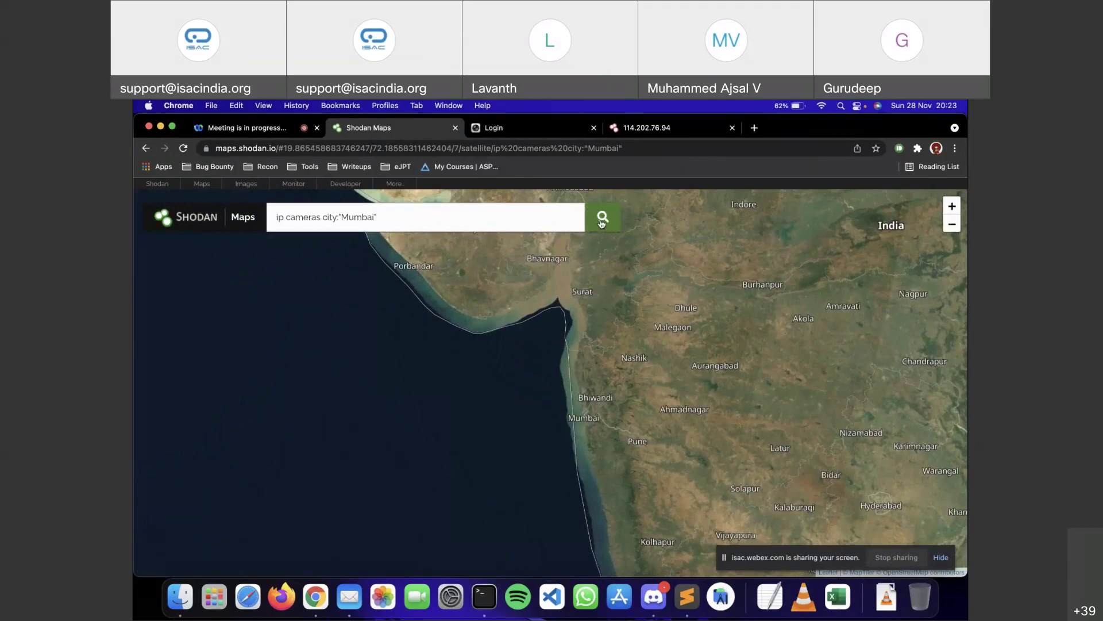
pyautogui.click(442, 219)
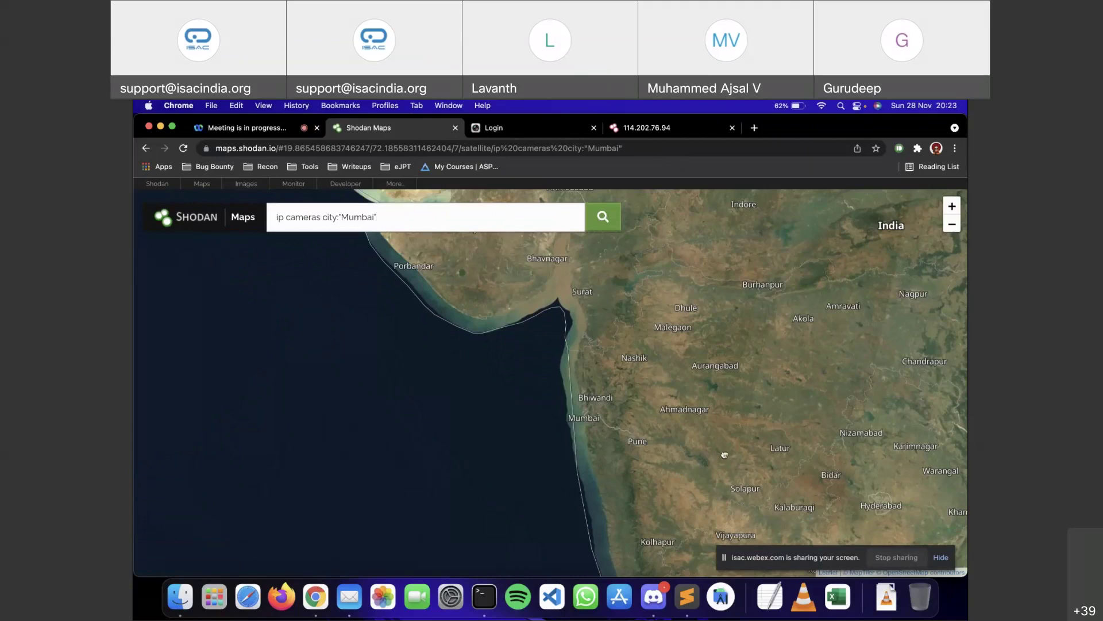
pyautogui.moveTo(724, 455); pyautogui.dragTo(645, 421)
pyautogui.scroll(-1, 681, 377)
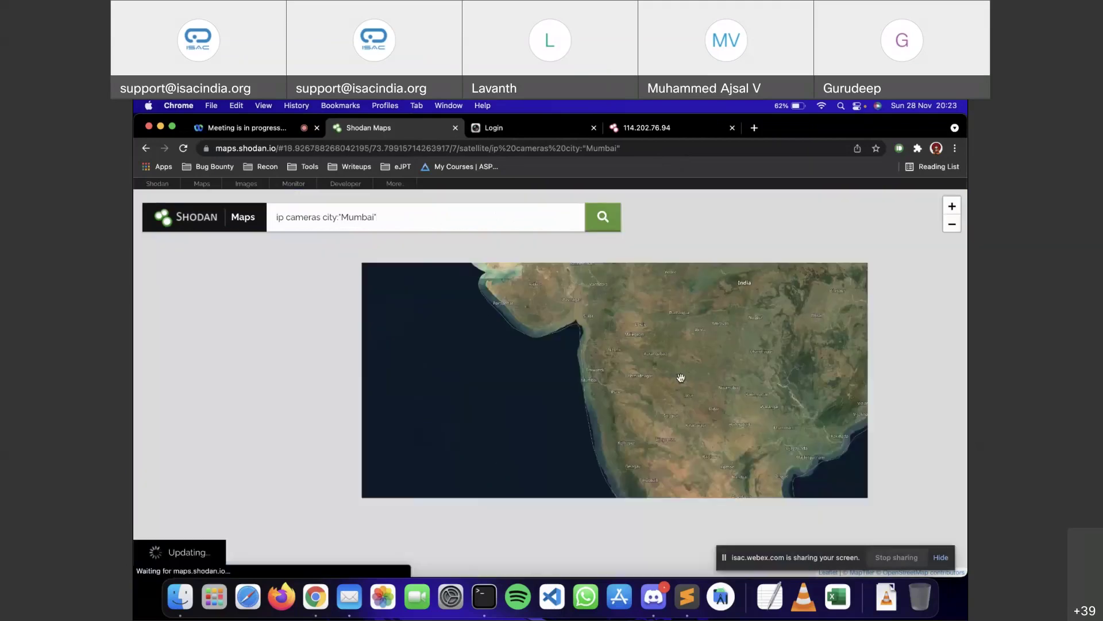
pyautogui.scroll(1, 681, 377)
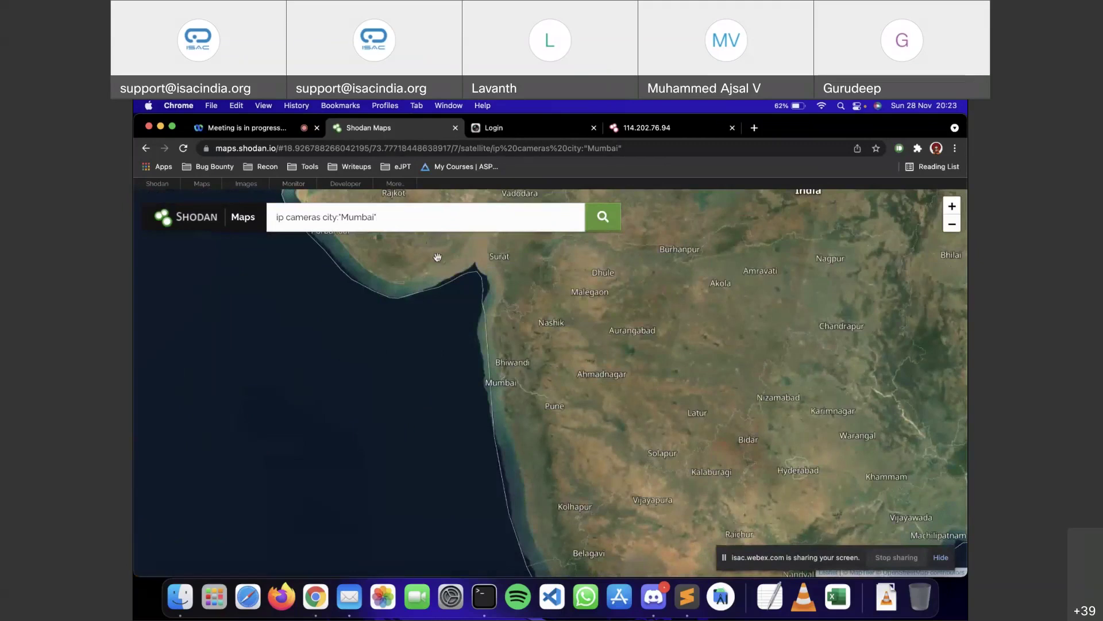
pyautogui.scroll(-2, 556, 334)
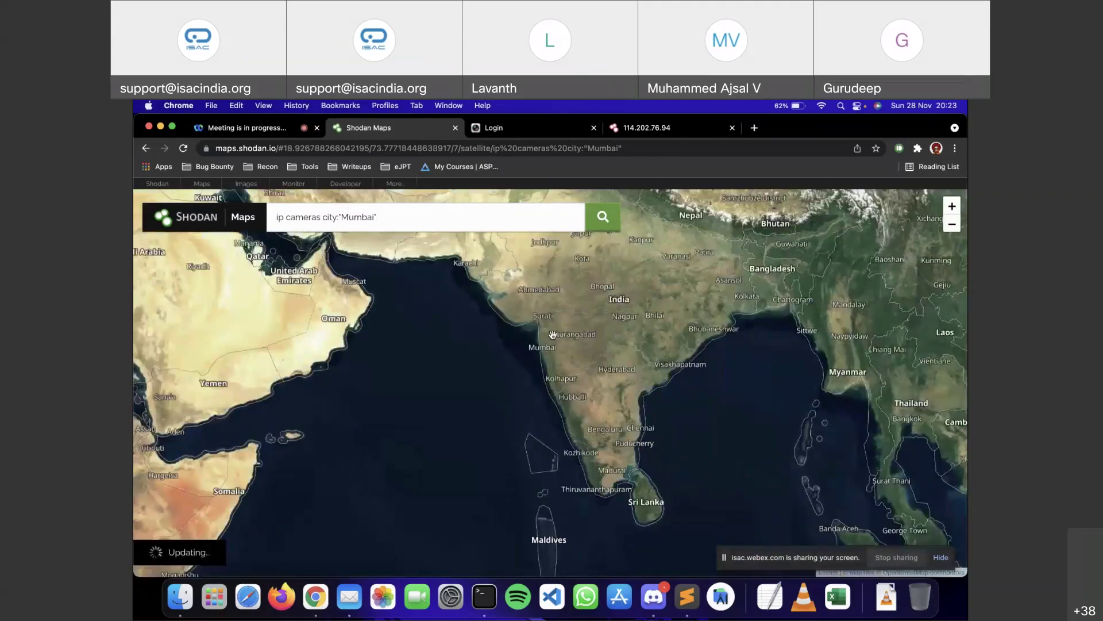
pyautogui.moveTo(451, 382); pyautogui.dragTo(482, 408)
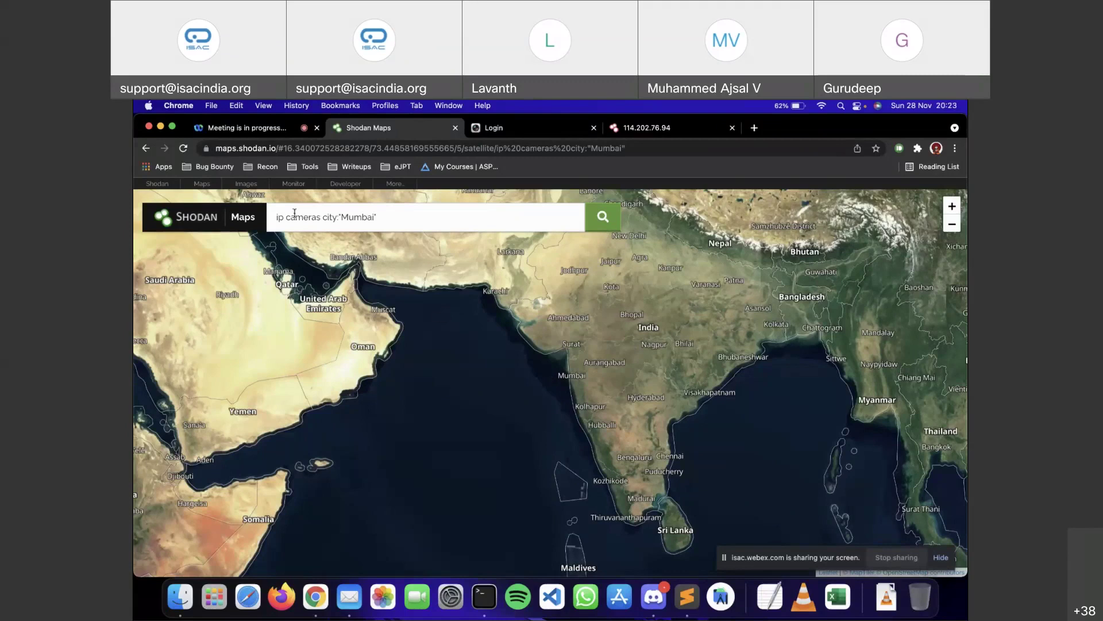
# Step: Open Shodan Images and view the host page of the first webcam screenshot, showing the elevator hallway
pyautogui.click(247, 185)
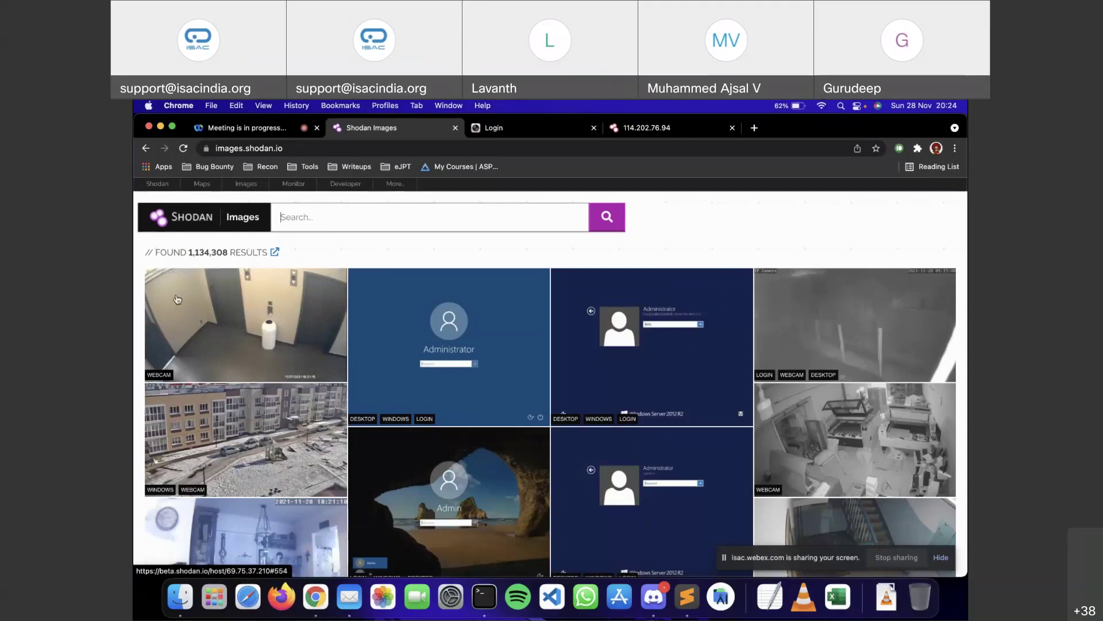
pyautogui.click(242, 336)
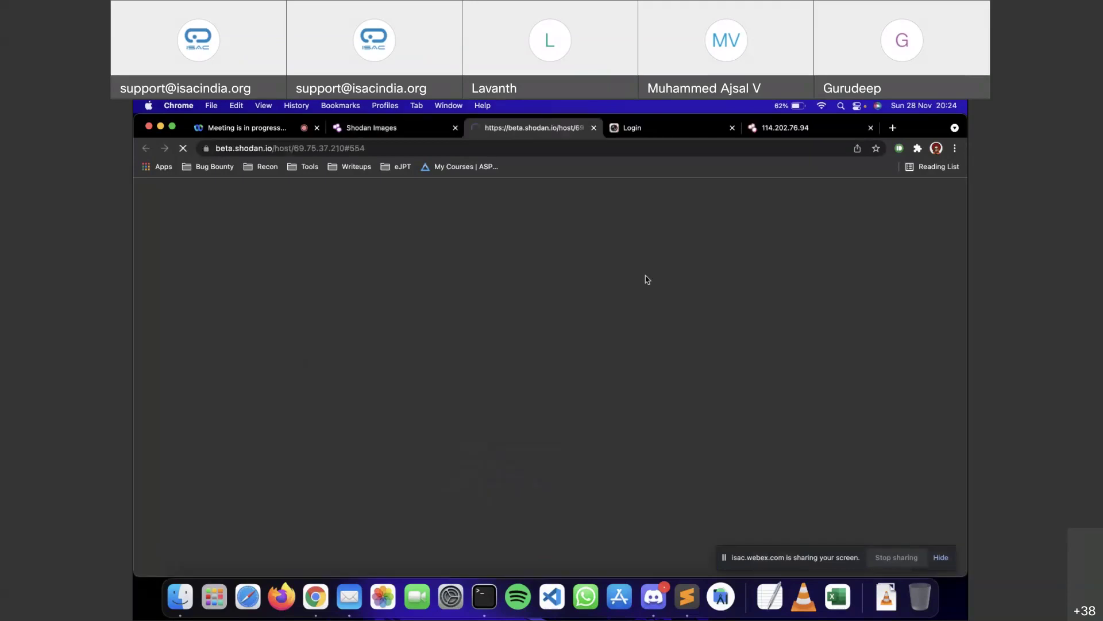
pyautogui.scroll(1, 673, 371)
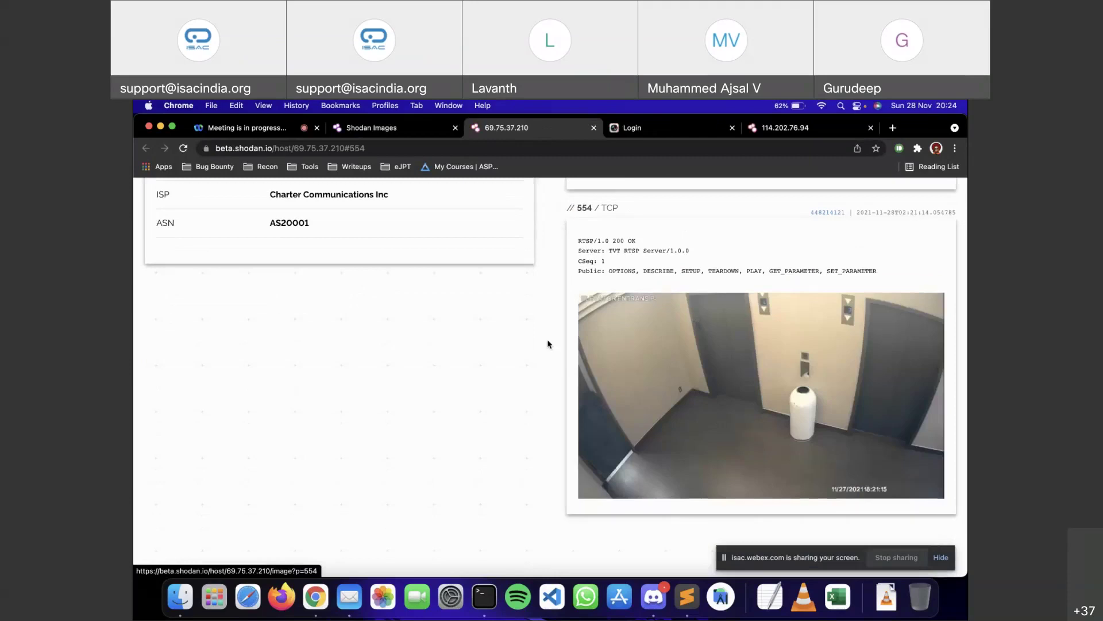
pyautogui.scroll(2, 548, 344)
# Step: Revisit the image gallery briefly, then examine the webcam host's general information, open ports and port 554 screenshot
pyautogui.click(366, 128)
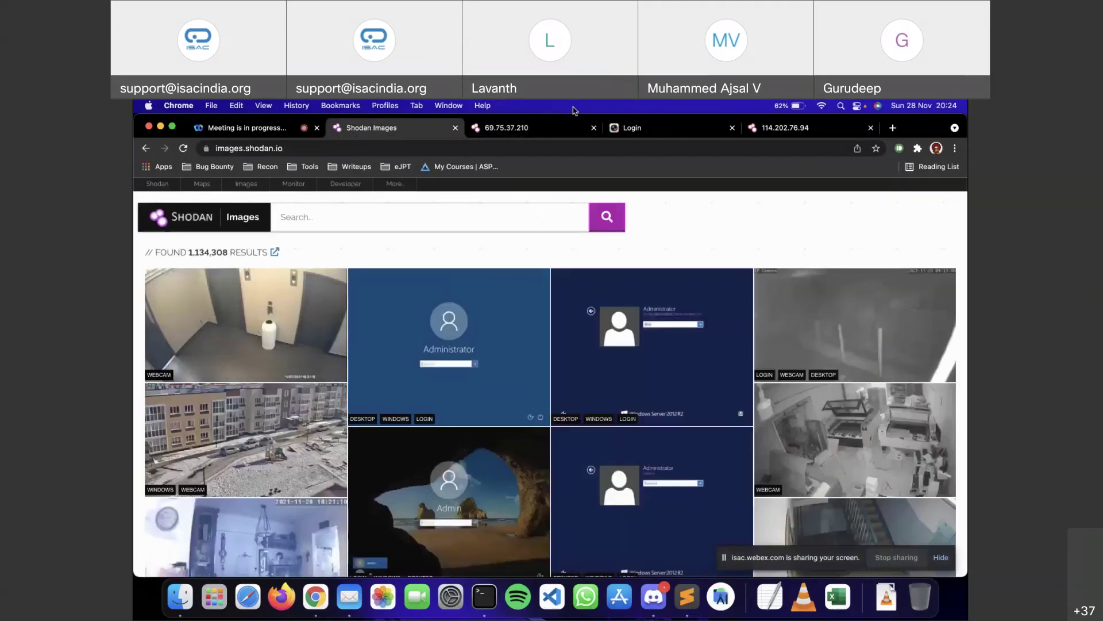
pyautogui.click(529, 127)
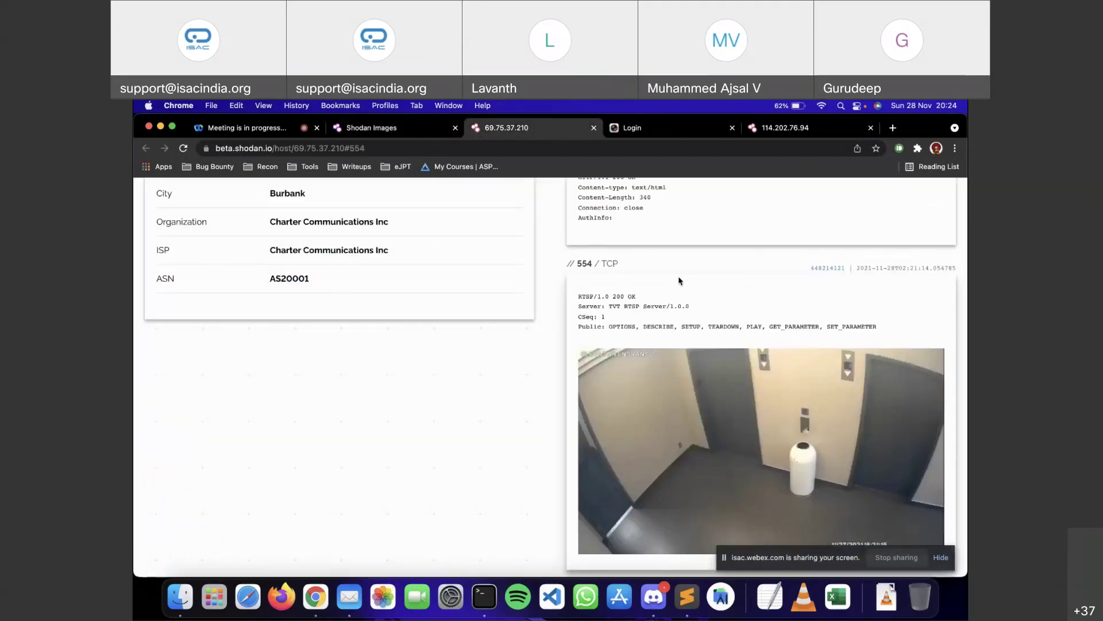
pyautogui.scroll(5, 680, 282)
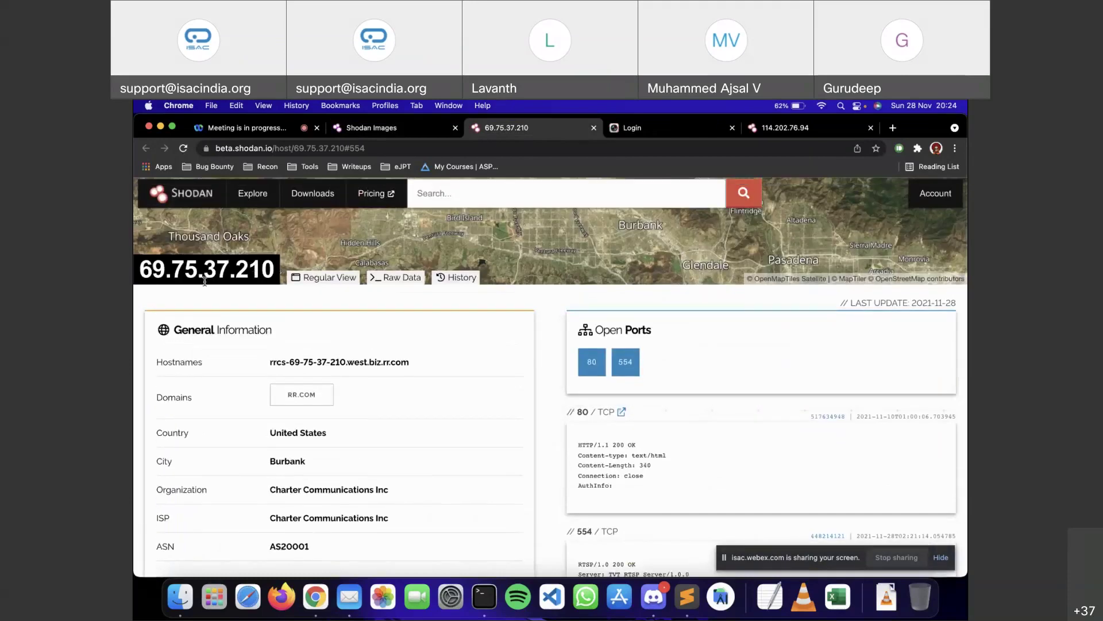
pyautogui.scroll(-2, 378, 352)
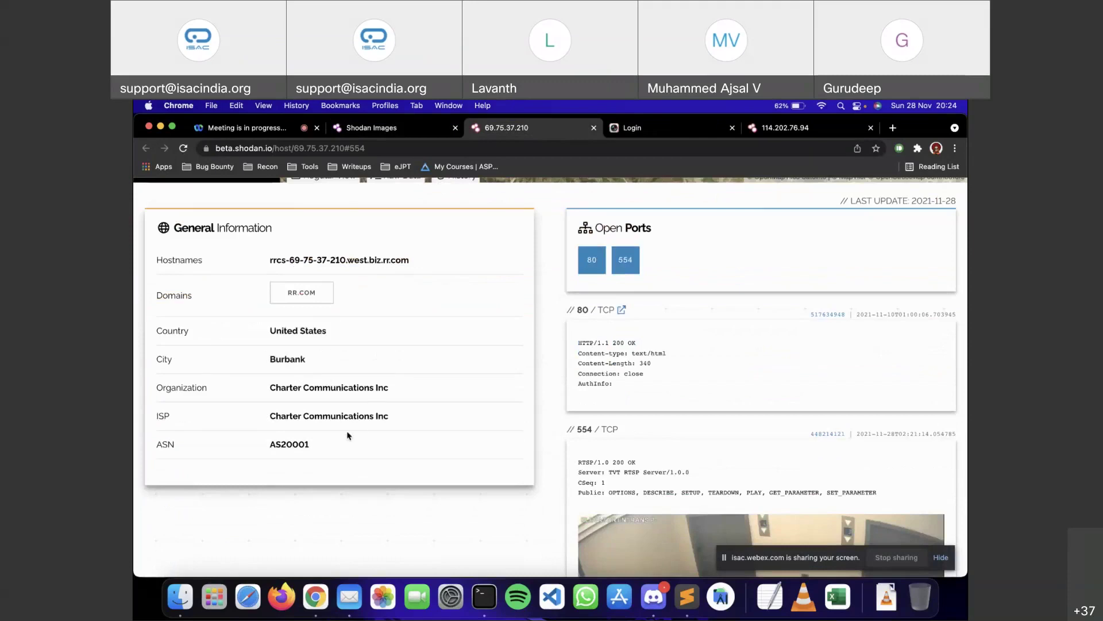
pyautogui.scroll(-3, 618, 350)
pyautogui.scroll(2, 619, 349)
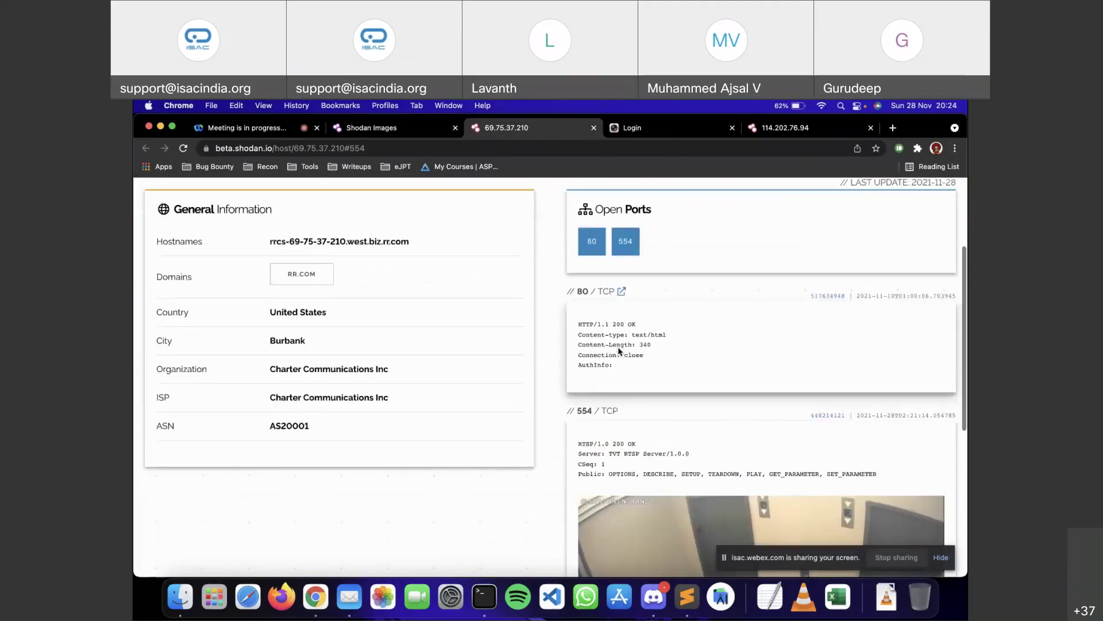
pyautogui.scroll(-4, 647, 368)
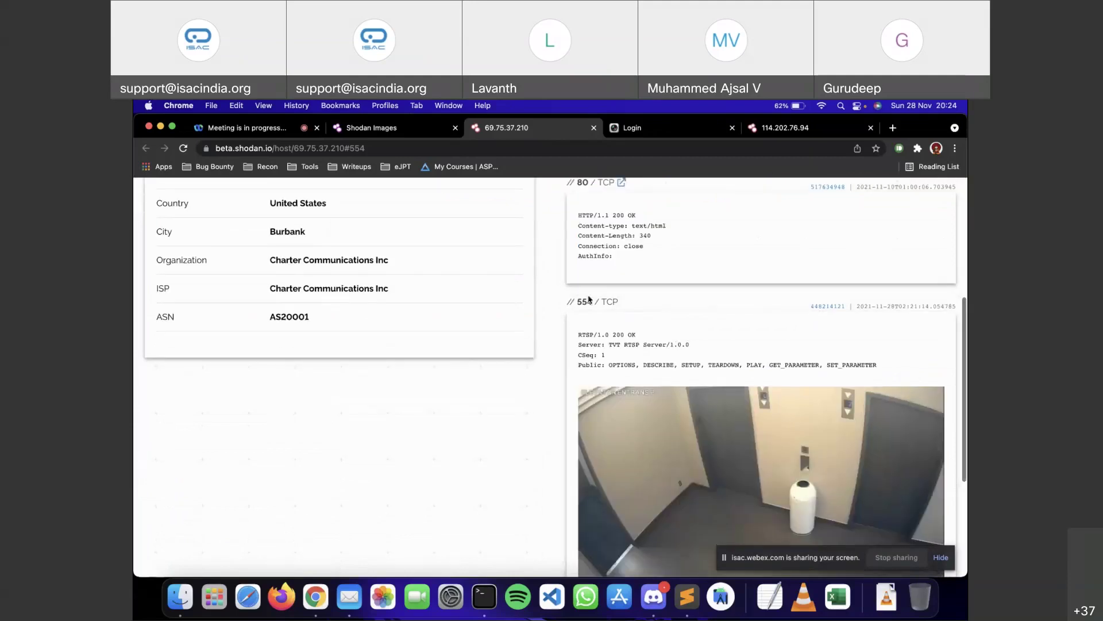
# Step: Leave the webcam host page, search the web for "shodan exploits" and open the Shodan Exploits site
pyautogui.scroll(-2, 646, 379)
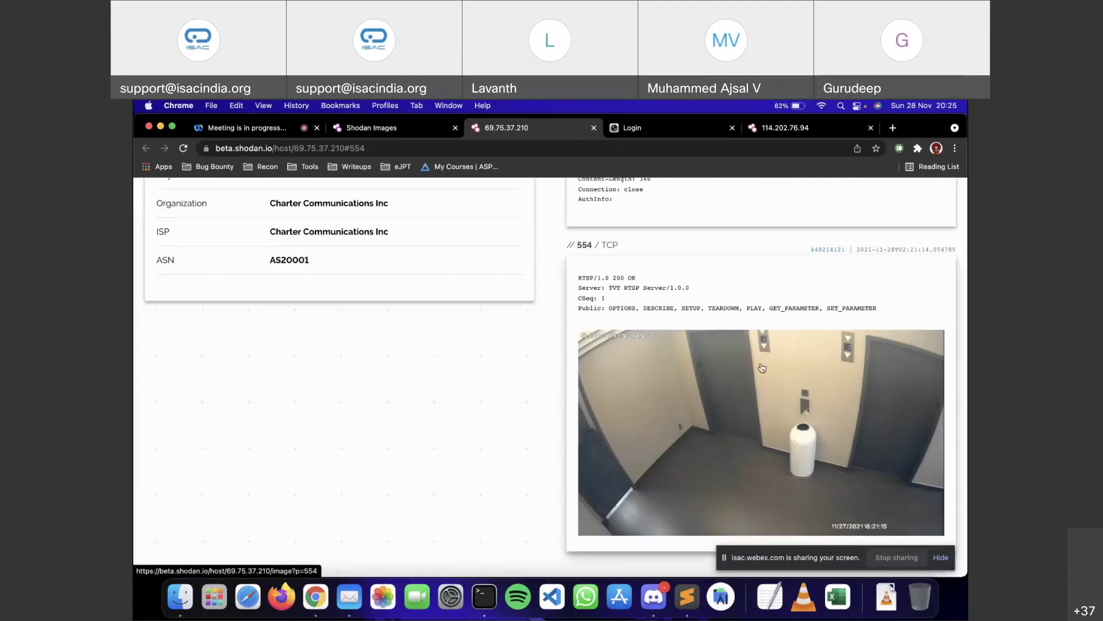
pyautogui.click(371, 128)
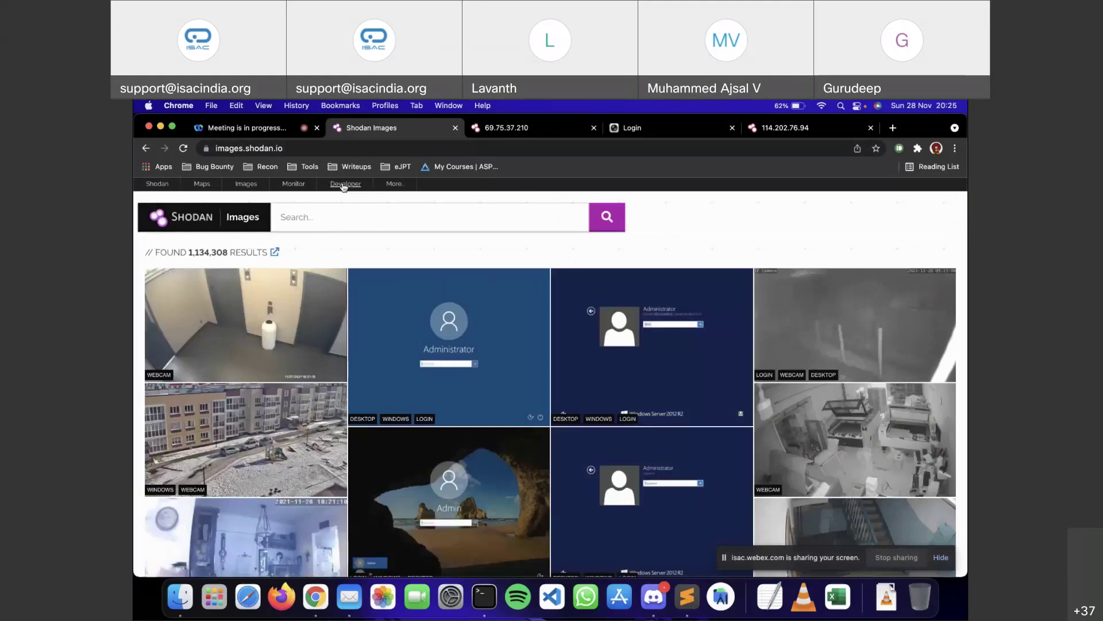
pyautogui.click(343, 149)
pyautogui.write('shodan exploit')
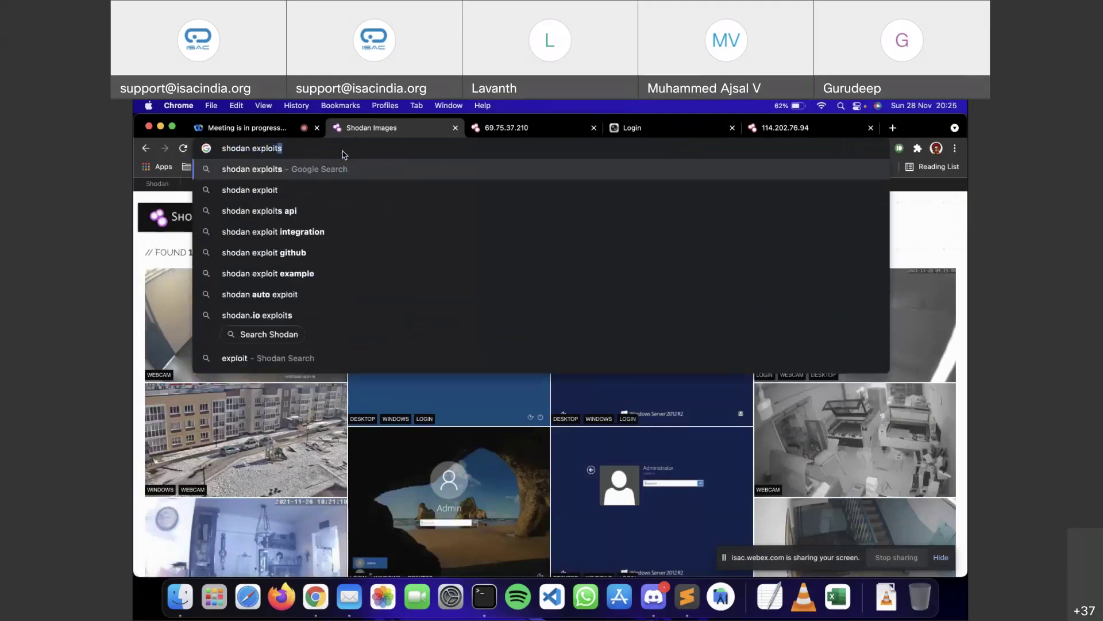
pyautogui.press('Return')
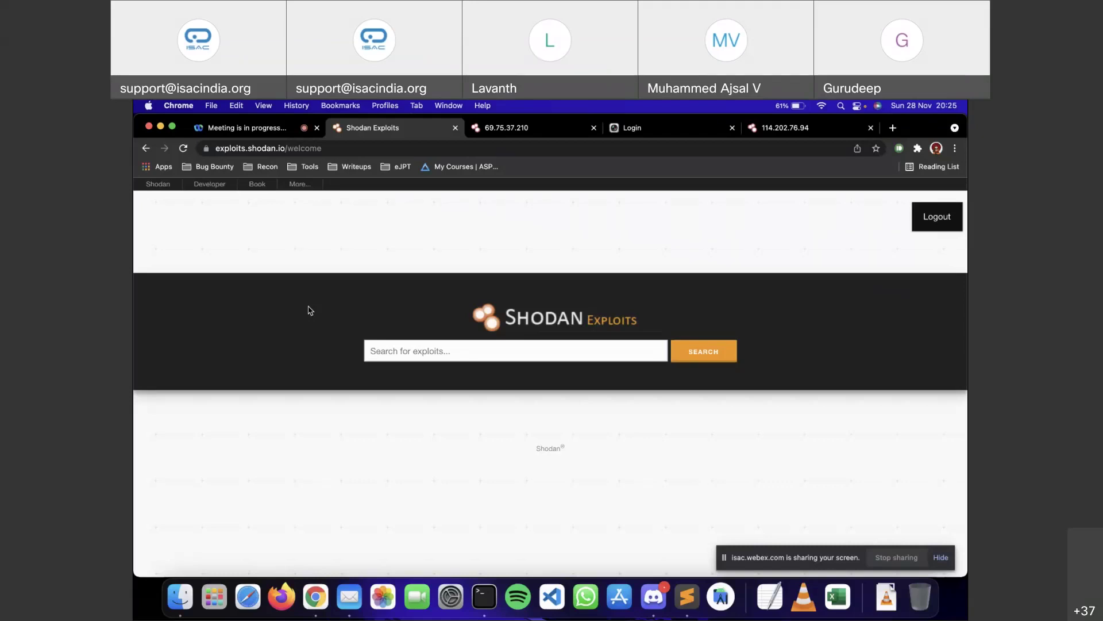
# Step: Search Shodan Exploits for "FTP RCE" and open the Wireless IP Camera (P2P) WIFICAM - Remote Code Execution entry
pyautogui.click(398, 350)
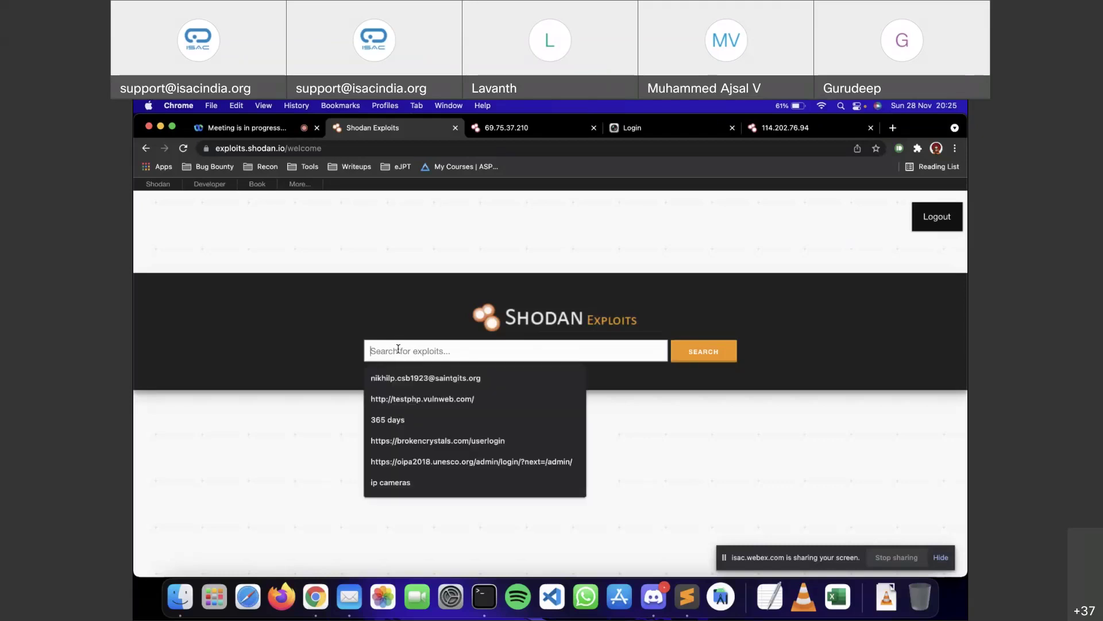
pyautogui.write('FTP RCE')
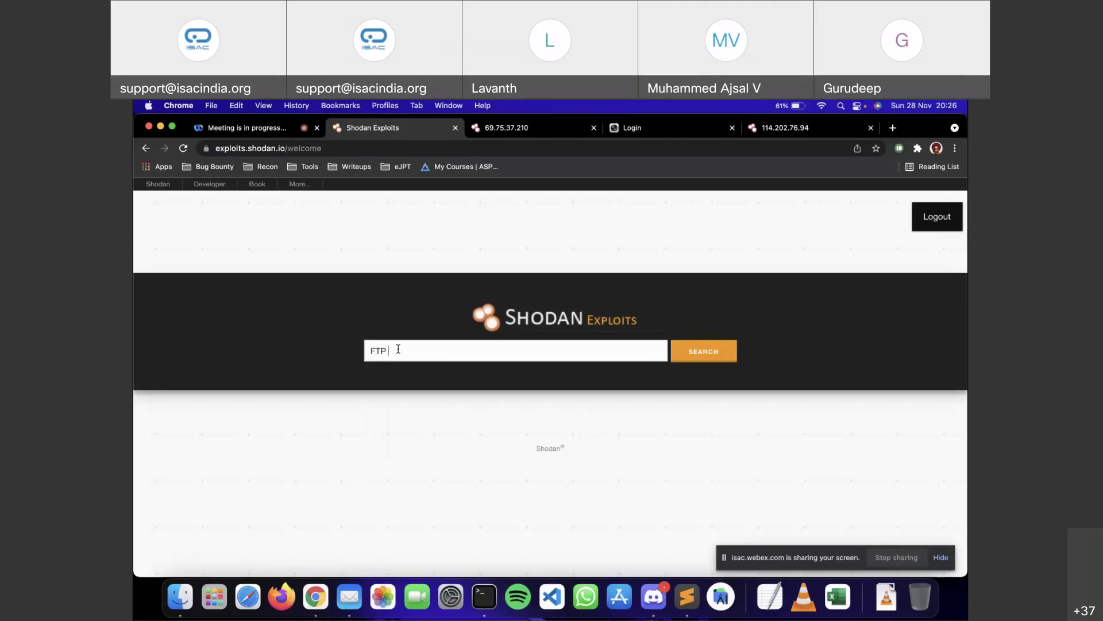
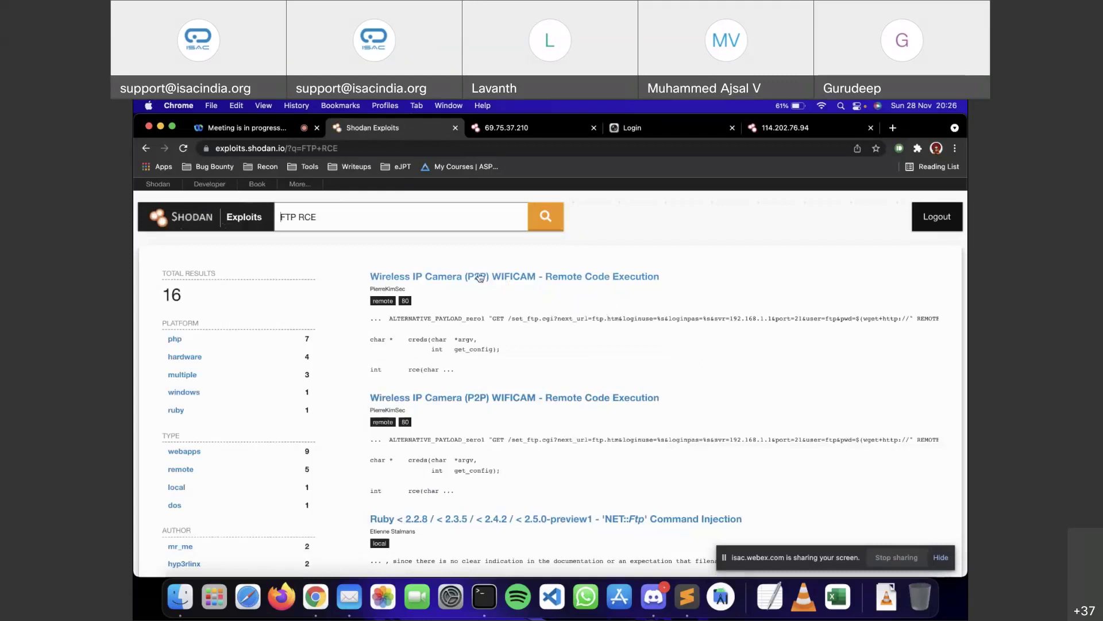
pyautogui.click(459, 277)
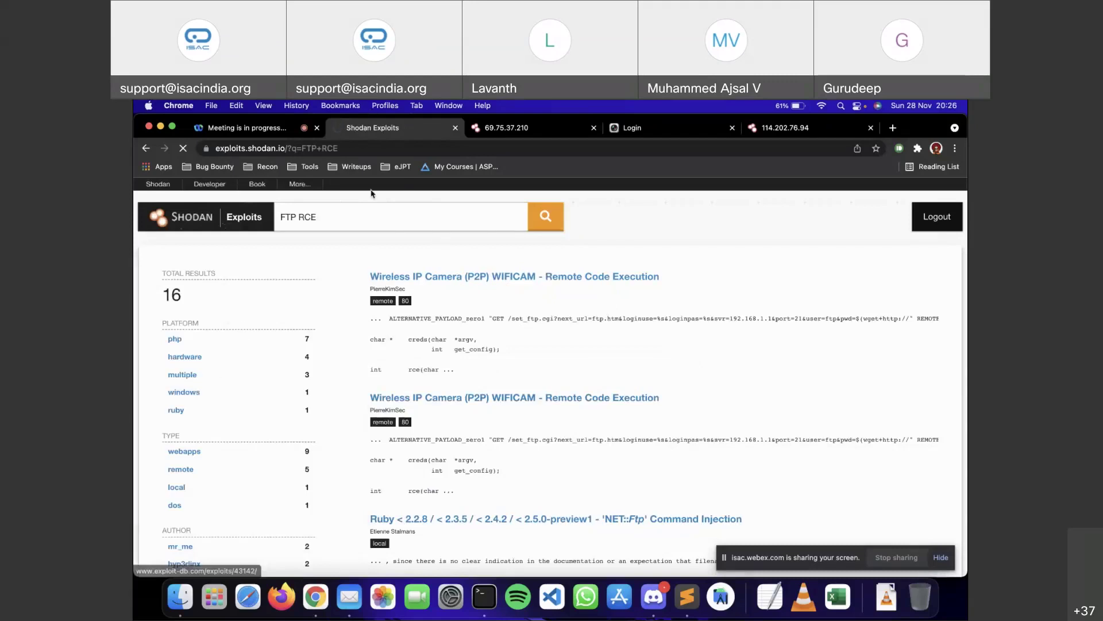
pyautogui.scroll(-2, 503, 316)
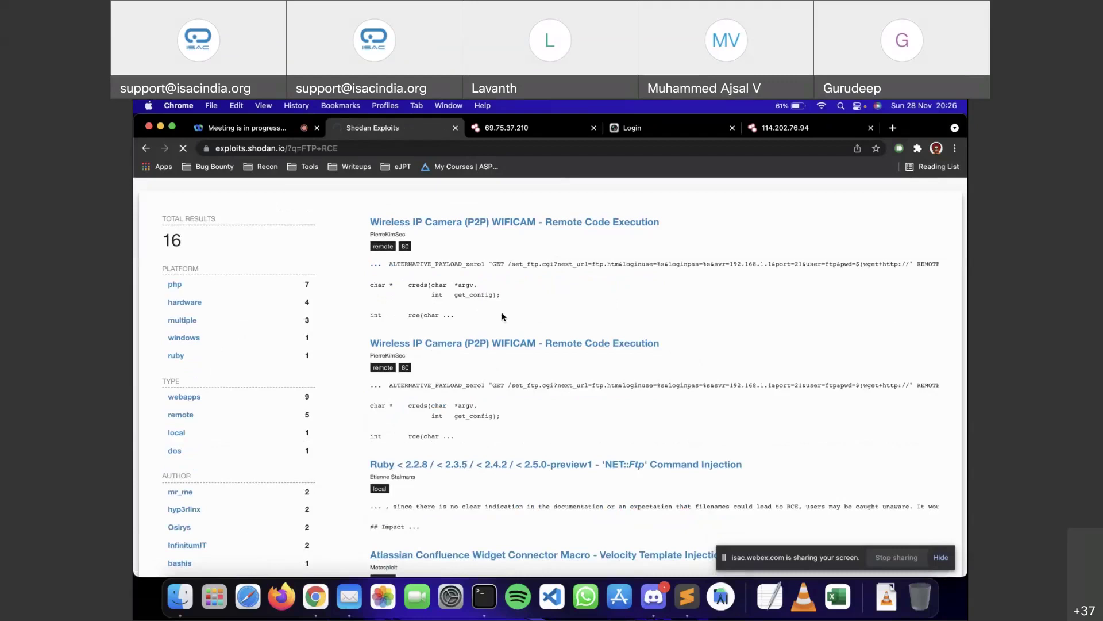
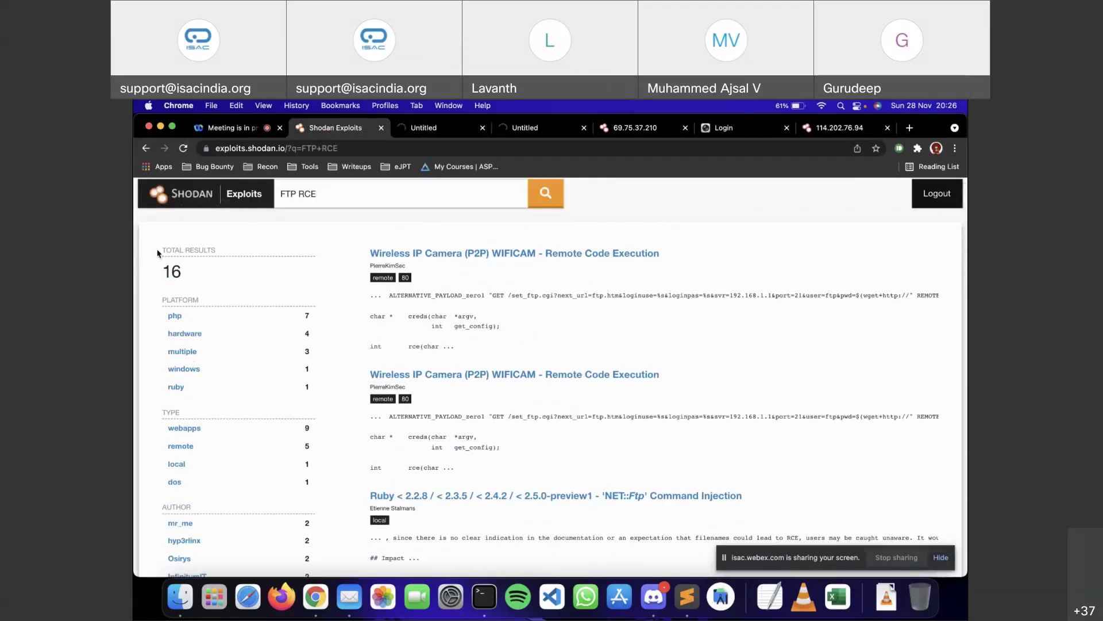
# Step: Narrow the FTP RCE results to the php platform, then view the Wireless IP Camera exploit's Exploit Database page
pyautogui.moveTo(162, 251); pyautogui.dragTo(195, 276)
pyautogui.click(194, 276)
pyautogui.click(175, 316)
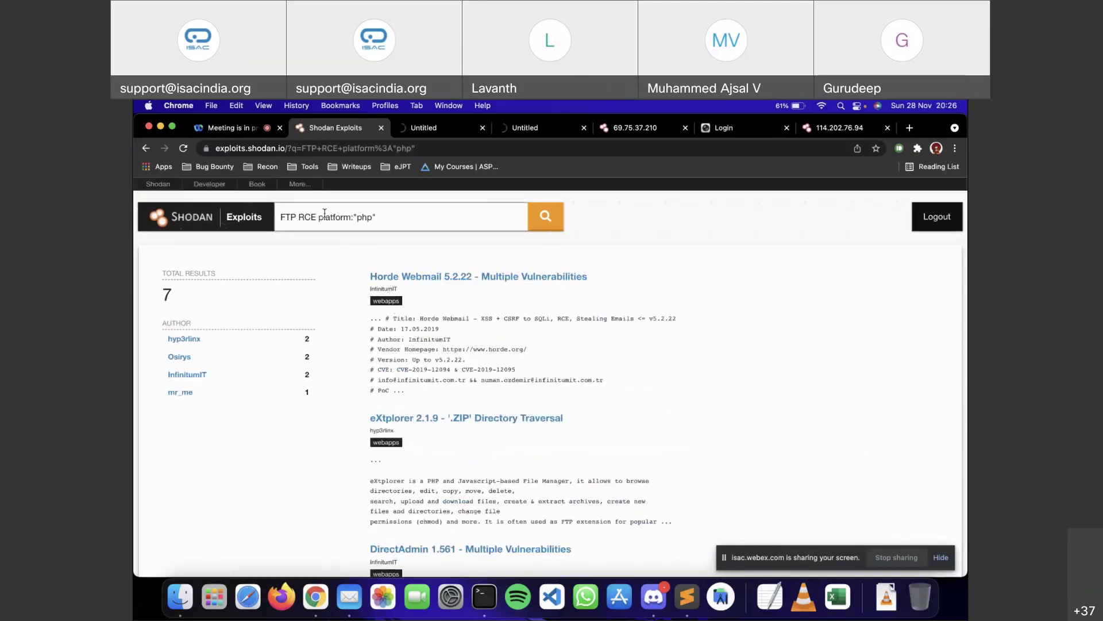
pyautogui.moveTo(319, 217); pyautogui.dragTo(388, 216)
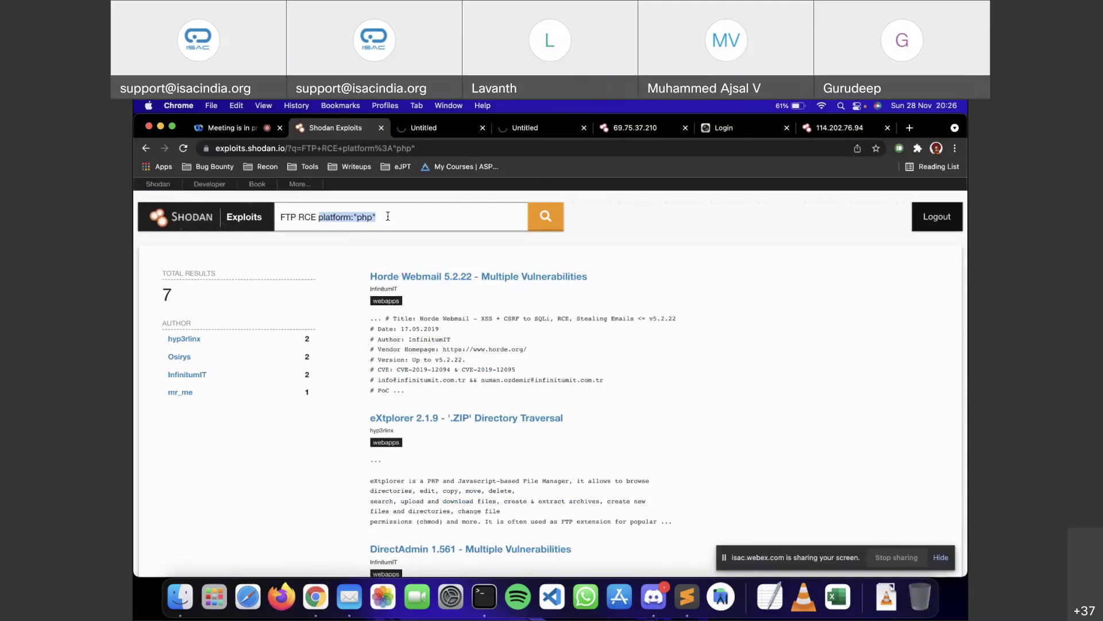
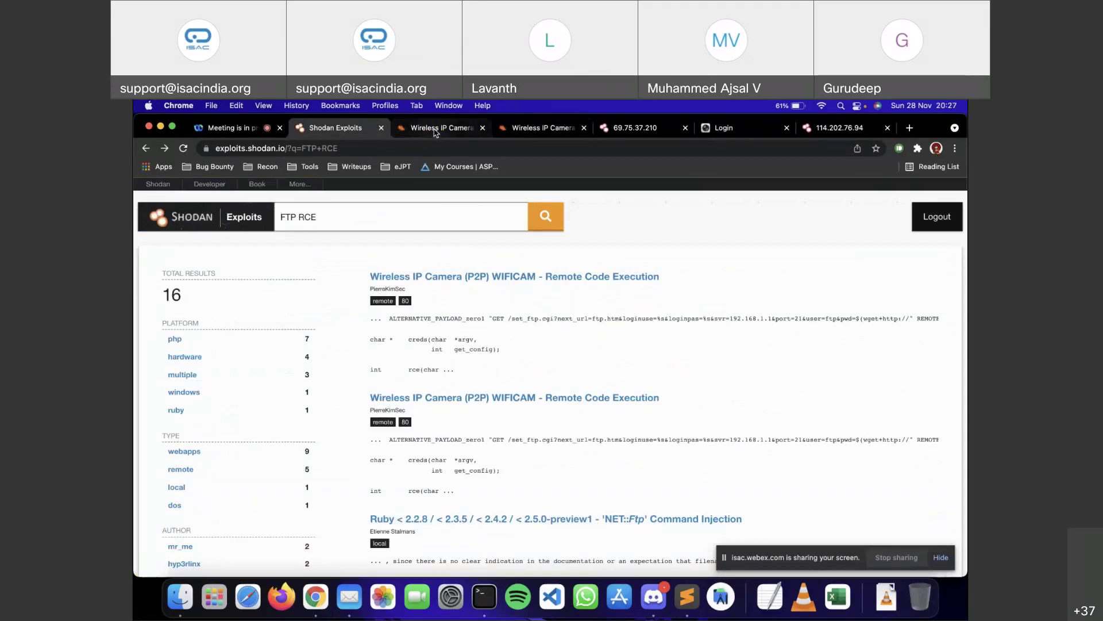
pyautogui.click(435, 130)
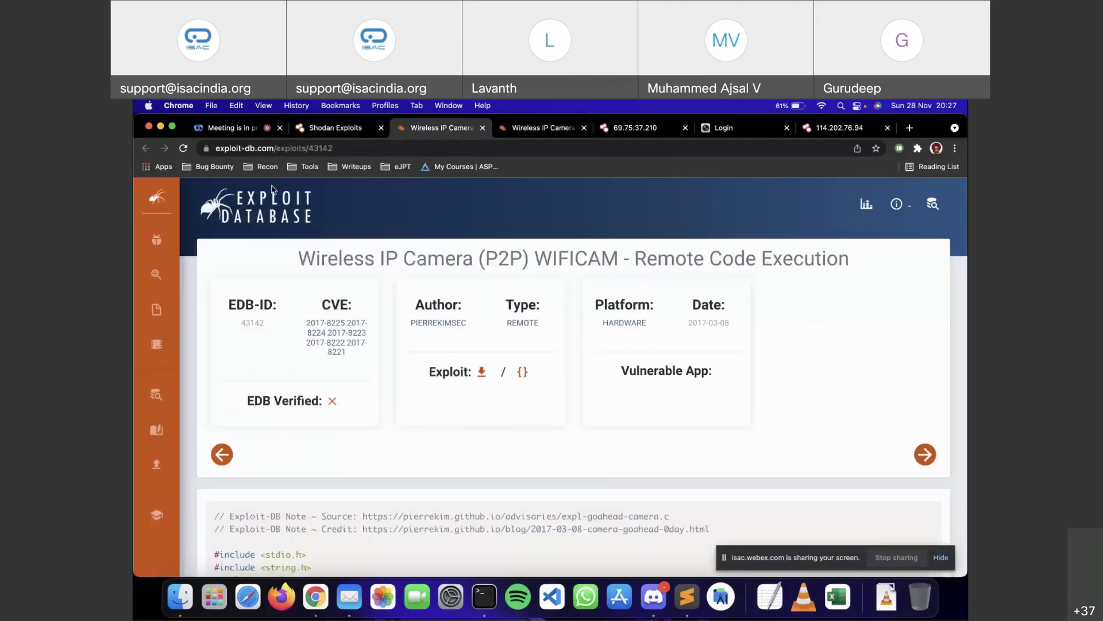
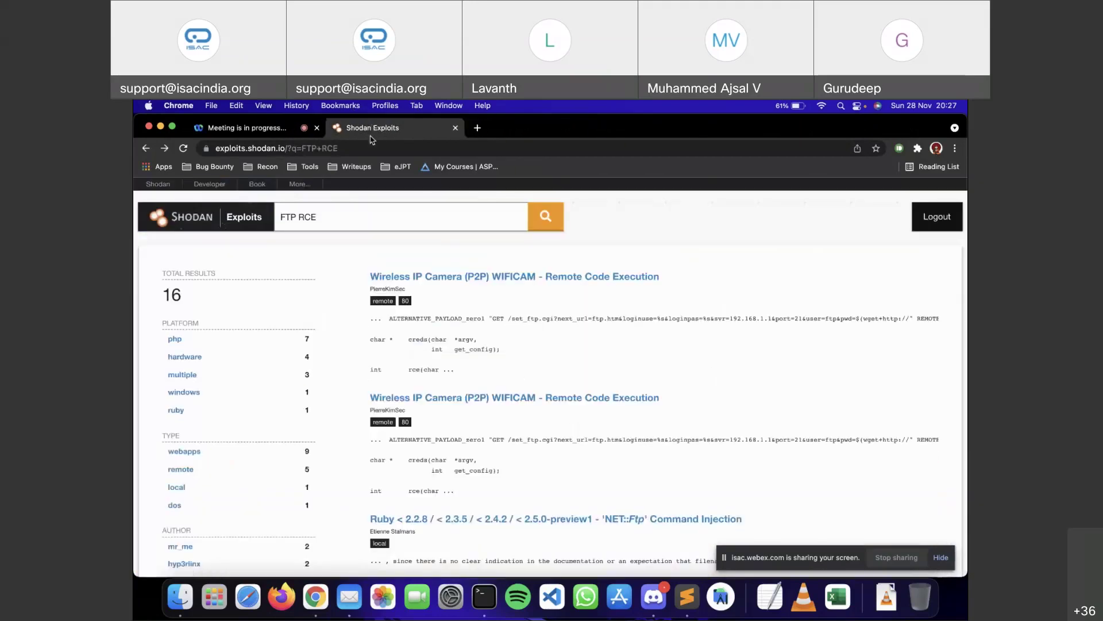
# Step: Search Google for "shdoan cli" in a new browser tab and look through the results
pyautogui.click(481, 129)
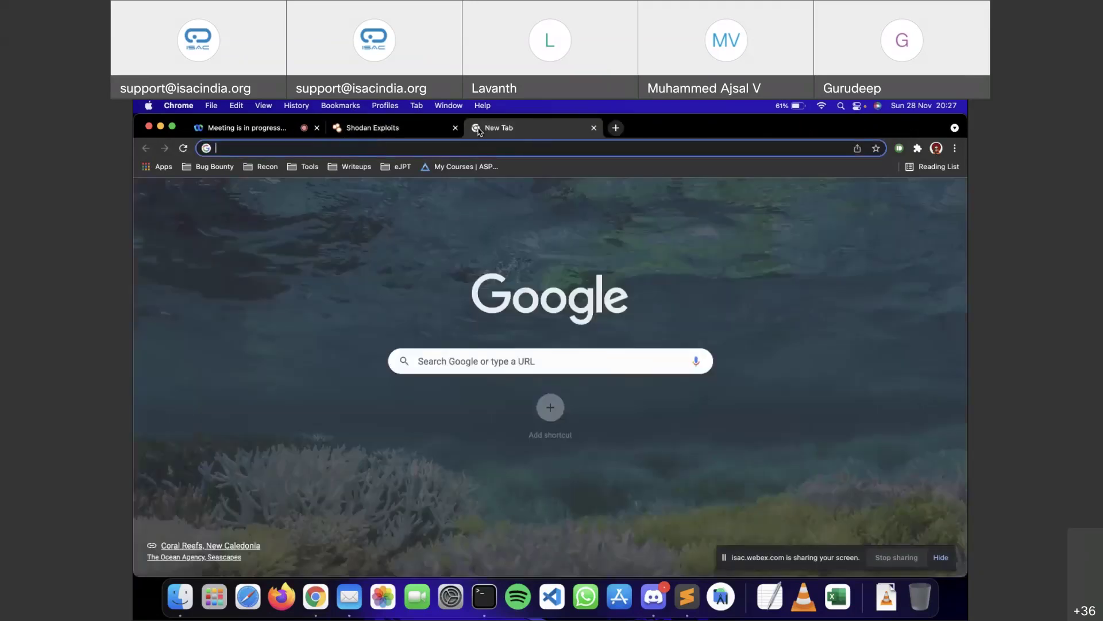
pyautogui.write('shdoan cli')
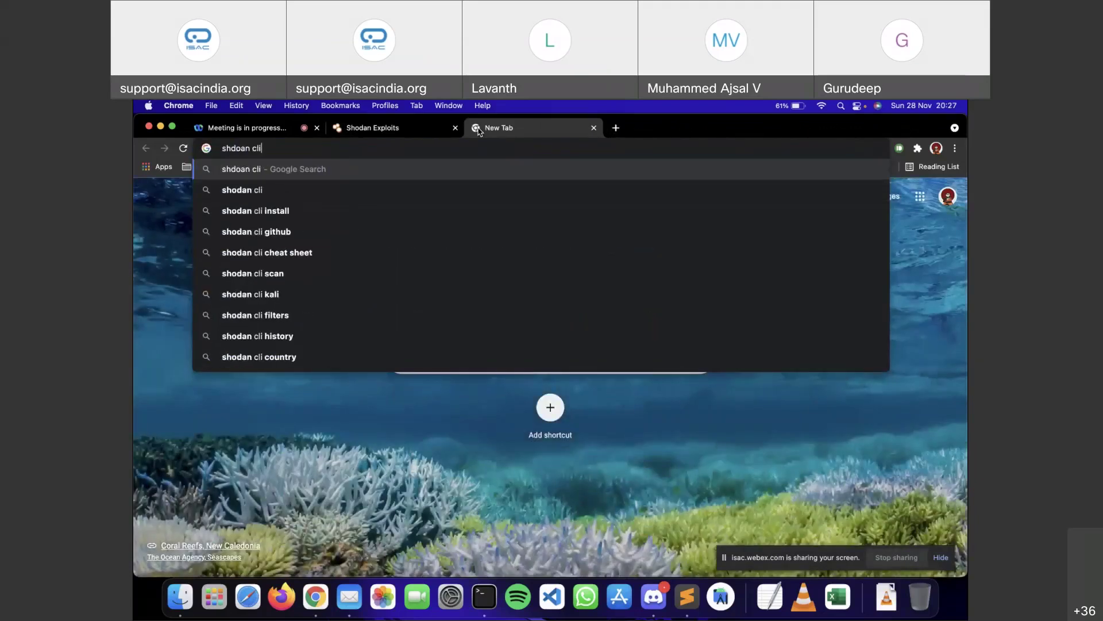
pyautogui.press('Return')
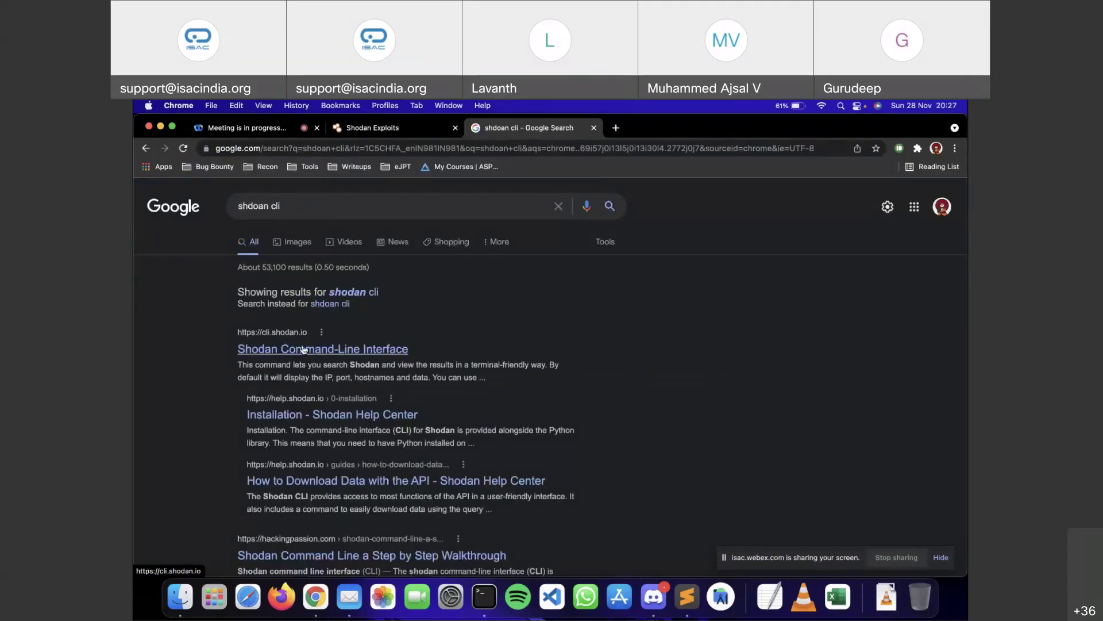
pyautogui.scroll(-1, 331, 328)
pyautogui.scroll(-3, 331, 327)
pyautogui.scroll(4, 331, 328)
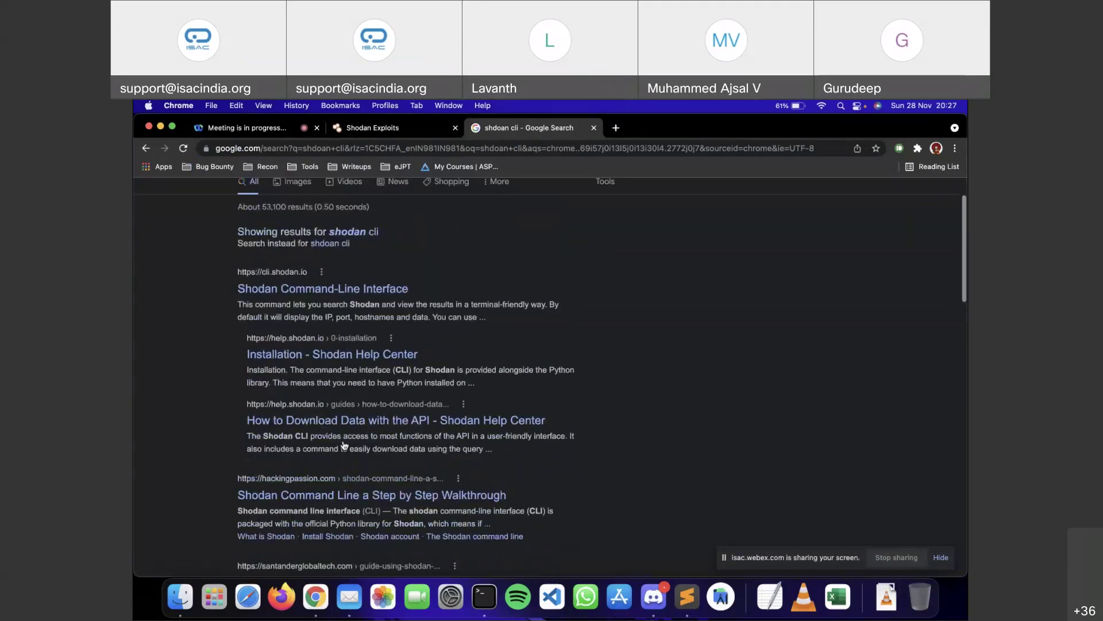
# Step: Add "github" to the Google query and open the achillean/shodan-python repository
pyautogui.click(328, 209)
pyautogui.write('github')
pyautogui.press('Return')
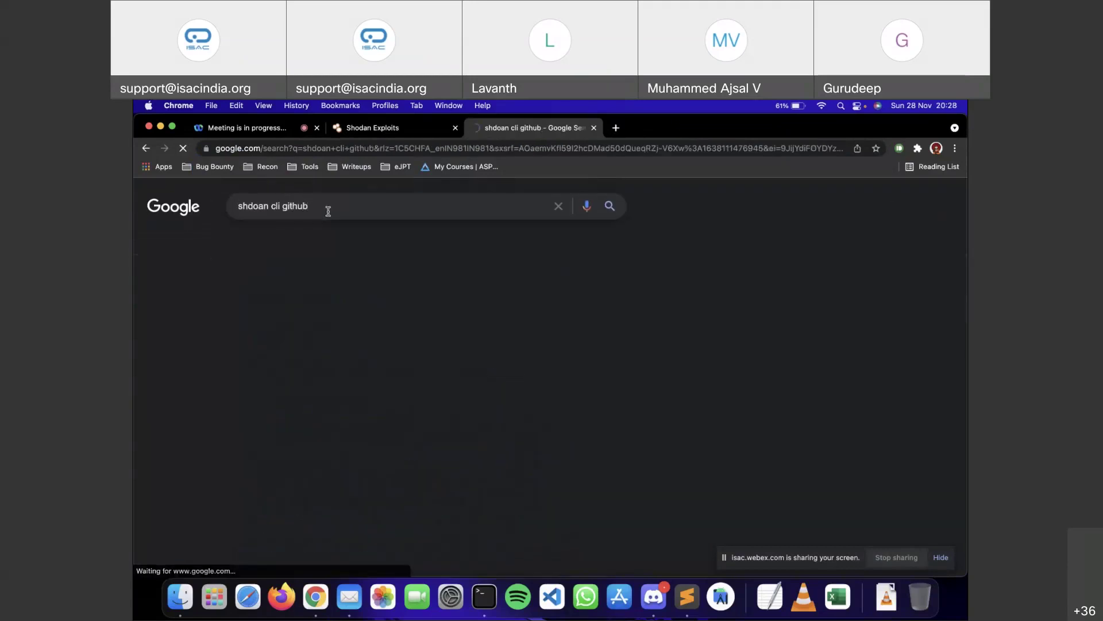
pyautogui.click(335, 355)
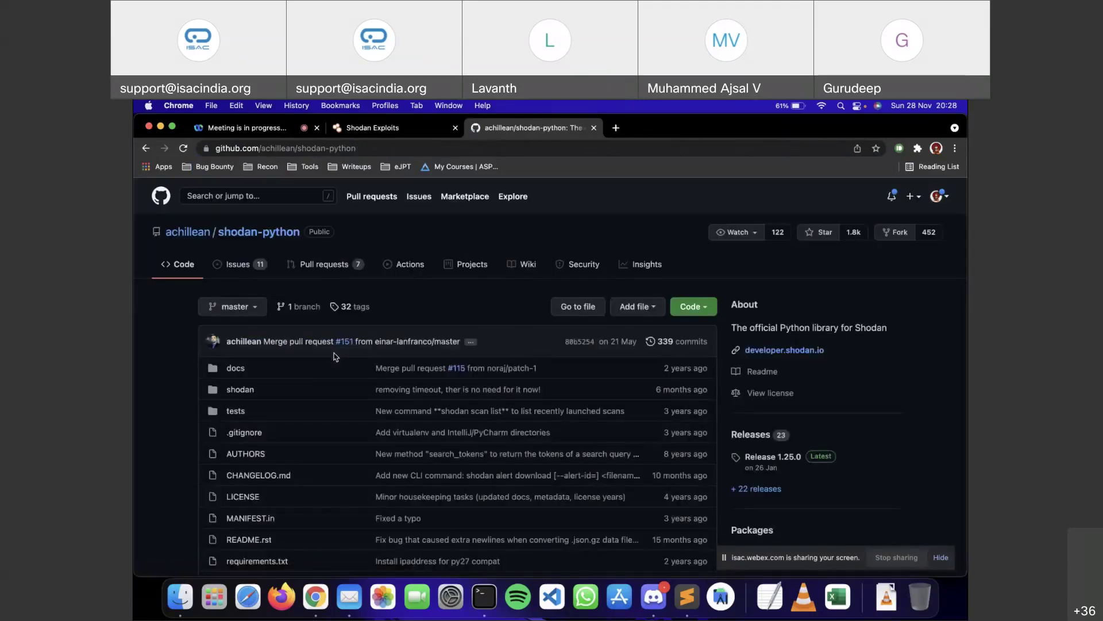
# Step: Examine the repository's README through its feature list and installation section, highlighting the "pip install shodan" command
pyautogui.scroll(-5, 335, 347)
pyautogui.scroll(-3, 335, 347)
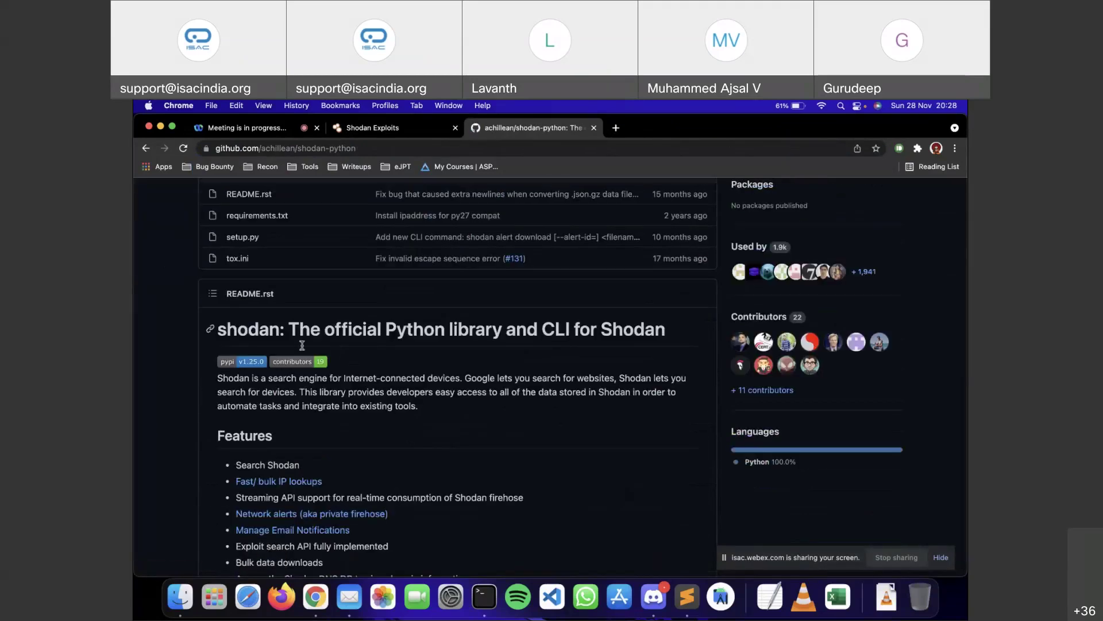
pyautogui.scroll(-5, 455, 389)
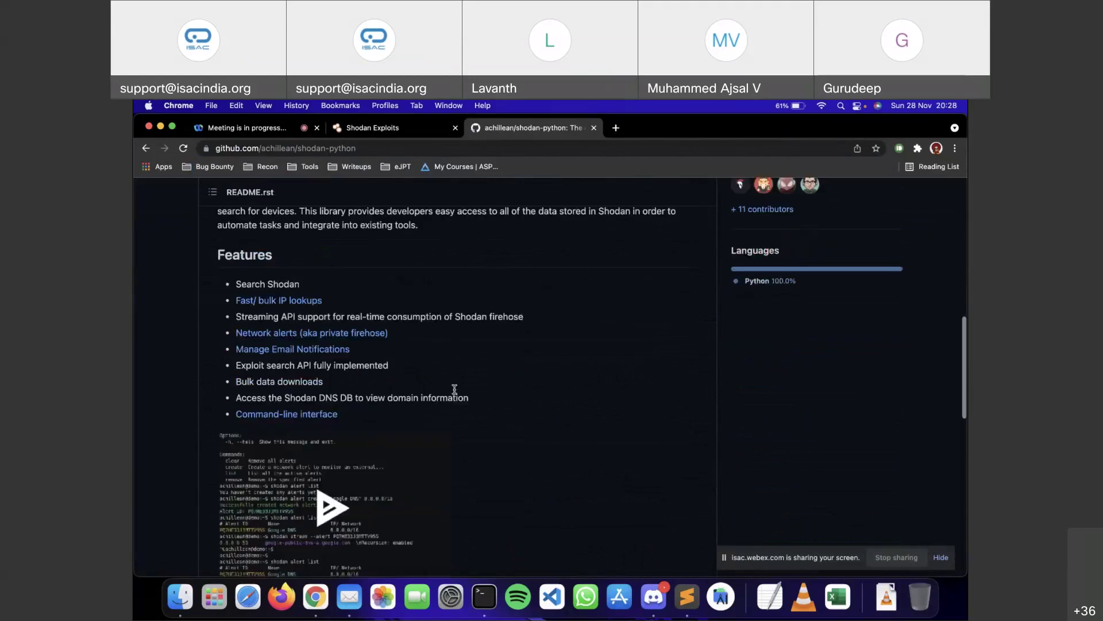
pyautogui.scroll(-5, 455, 390)
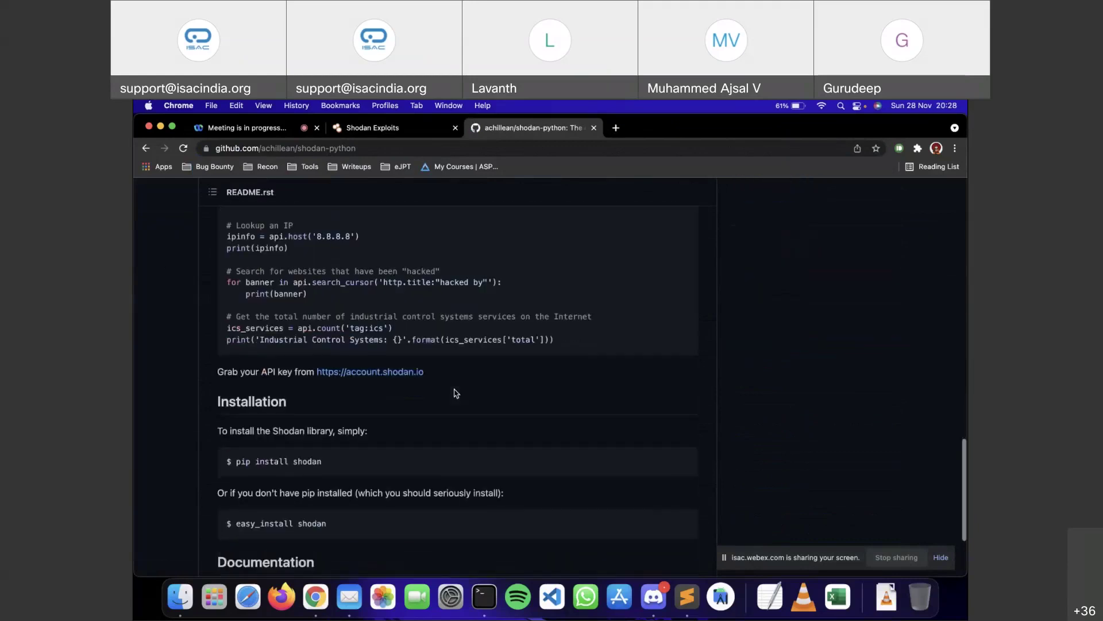
pyautogui.scroll(-2, 453, 391)
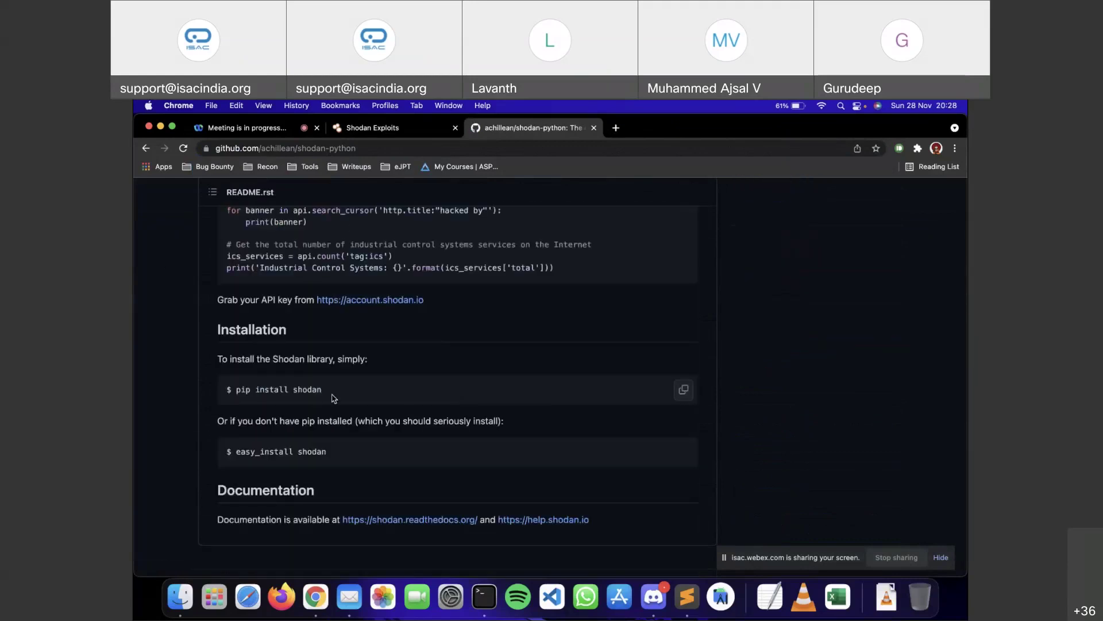
pyautogui.tripleClick(237, 390)
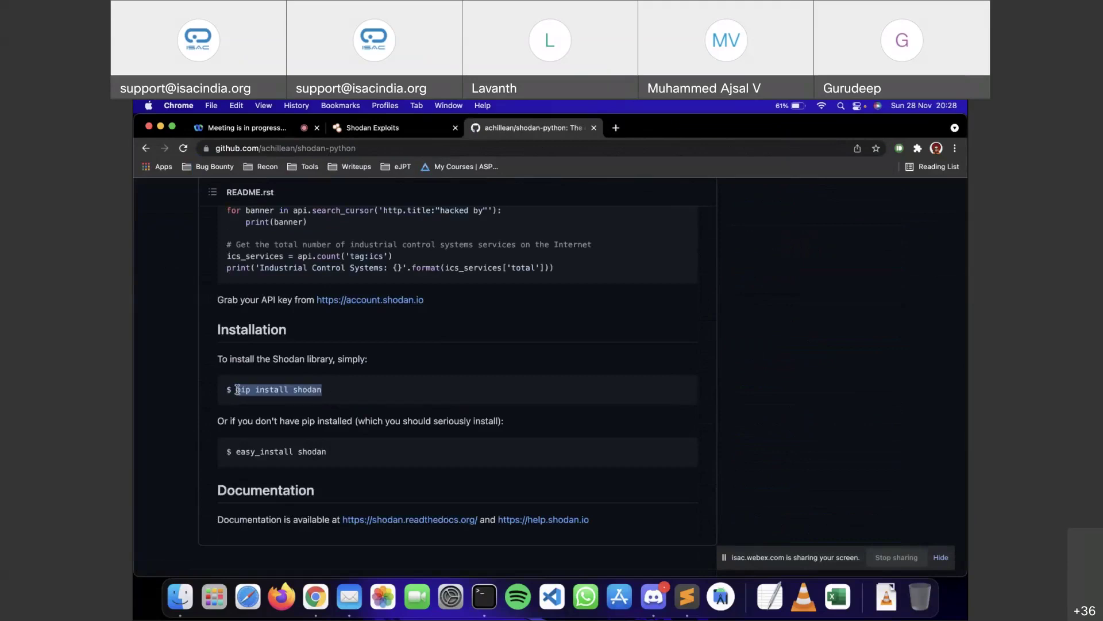
# Step: Review the README's Quick Start code and highlight the MY API KEY placeholder
pyautogui.scroll(5, 314, 362)
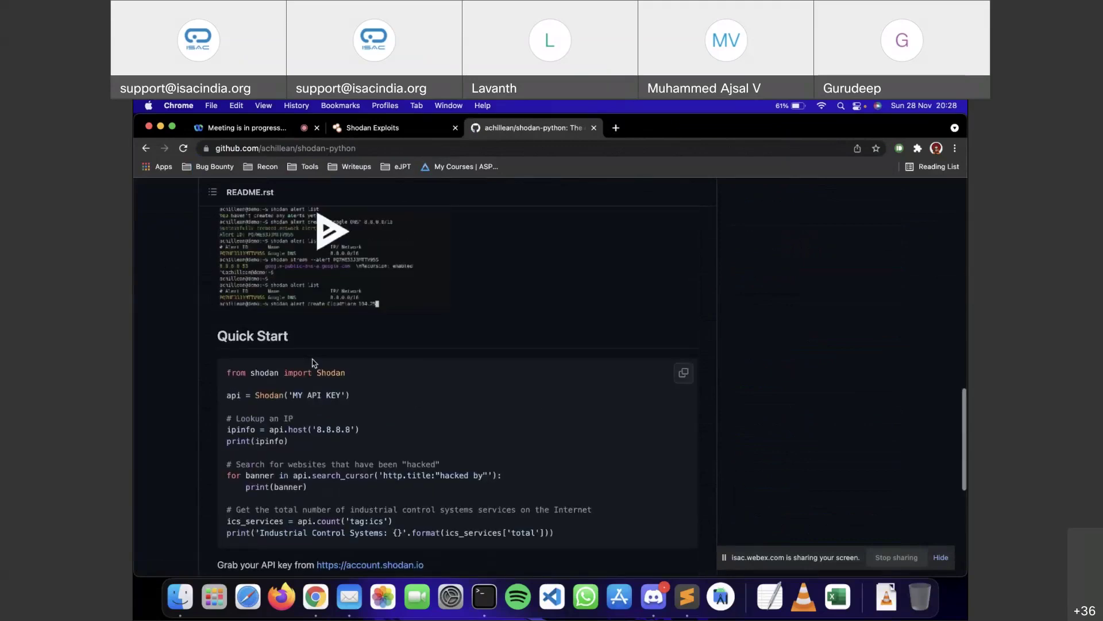
pyautogui.scroll(-1, 268, 368)
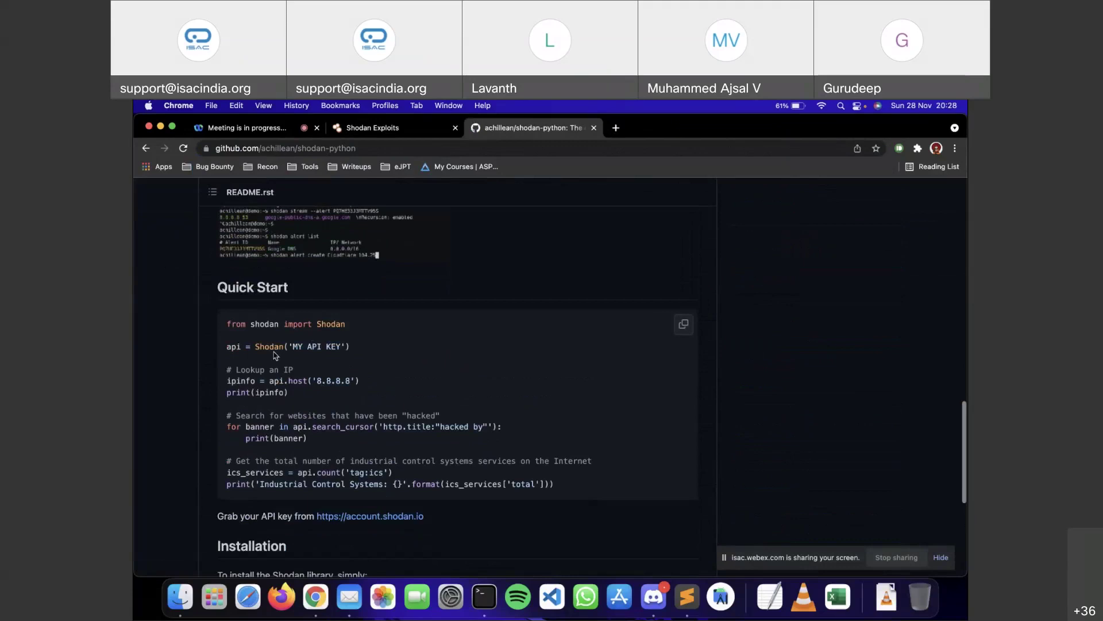
pyautogui.moveTo(293, 344); pyautogui.dragTo(342, 345)
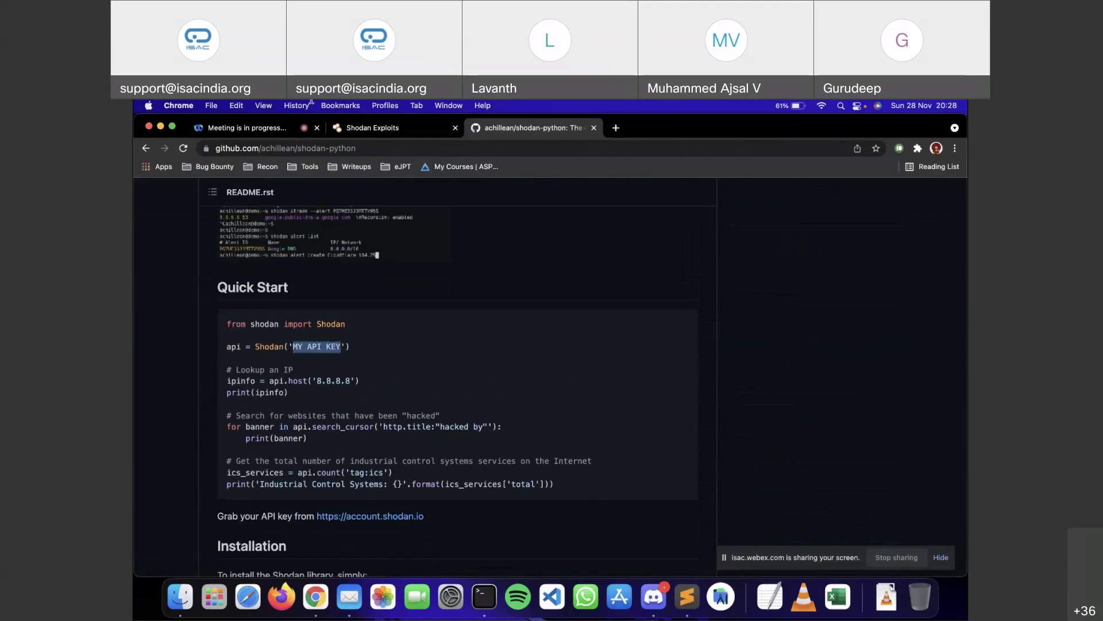
# Step: Return to the Shodan Exploits page, go to shodan.io and open the account overview
pyautogui.click(367, 128)
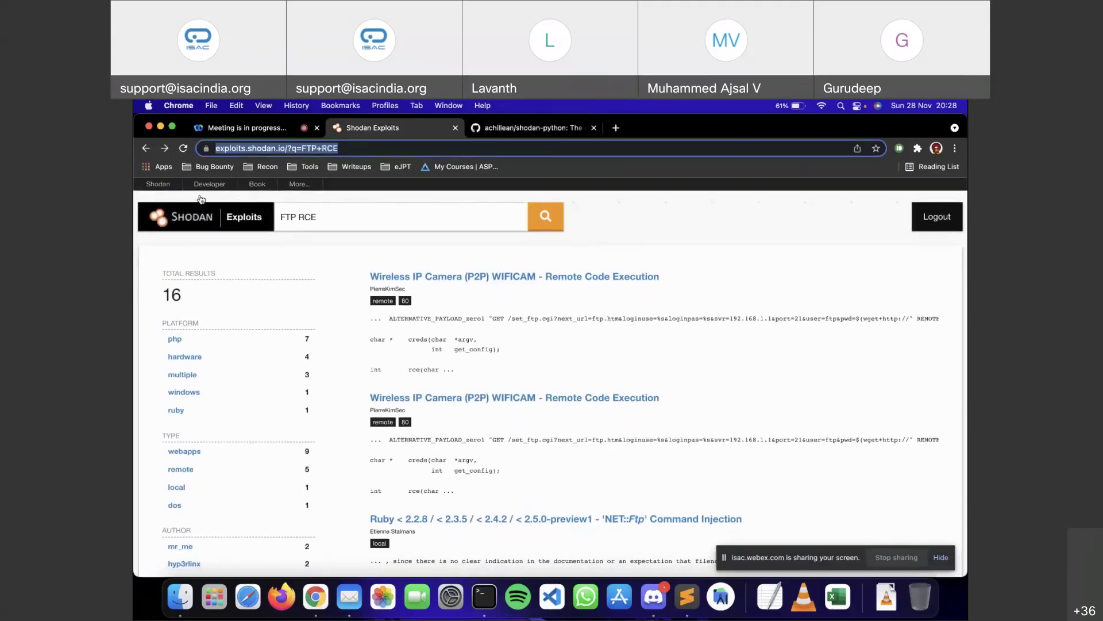
pyautogui.click(160, 220)
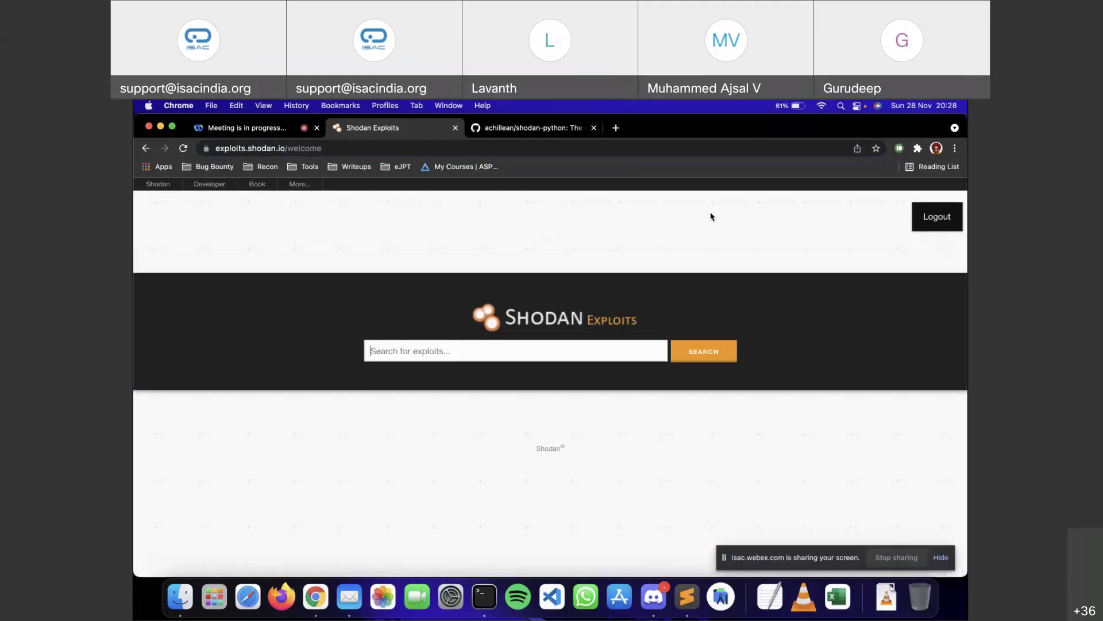
pyautogui.click(247, 147)
pyautogui.write('shodan.io')
pyautogui.press('Return')
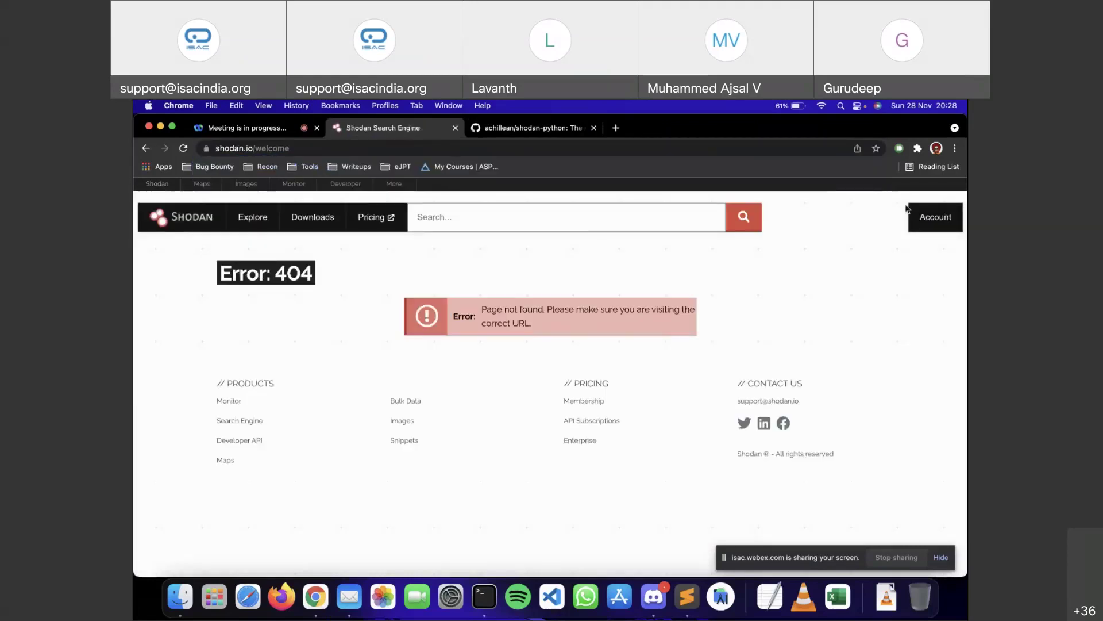
pyautogui.click(943, 215)
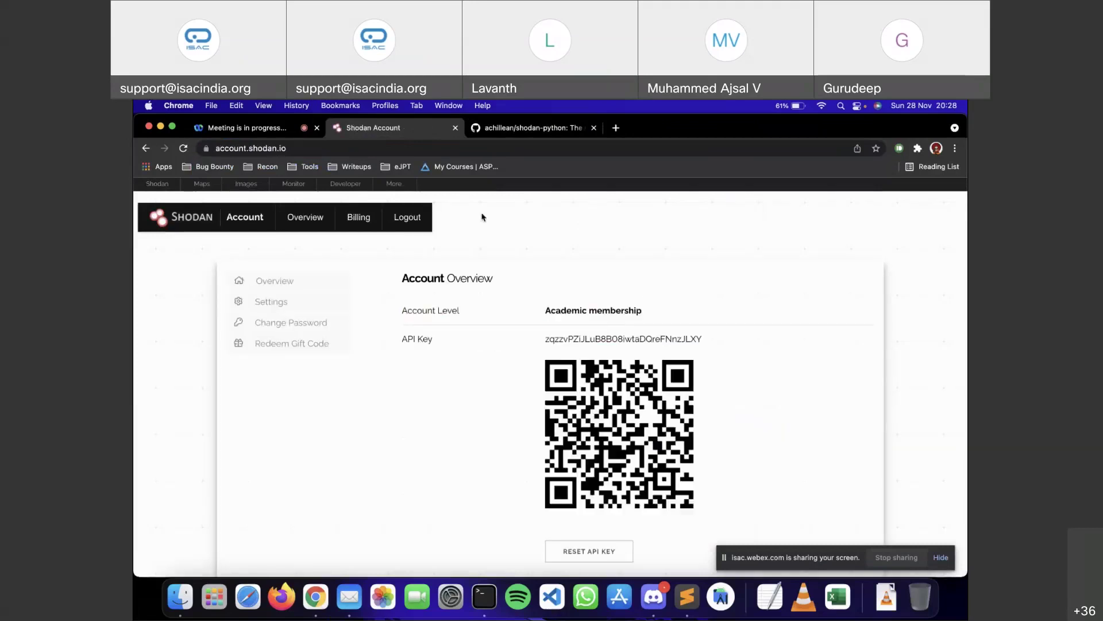
# Step: Check the shodan-python repository briefly, then highlight the Academic membership account level in the Shodan account overview
pyautogui.click(483, 127)
pyautogui.click(396, 128)
pyautogui.moveTo(544, 313); pyautogui.dragTo(639, 319)
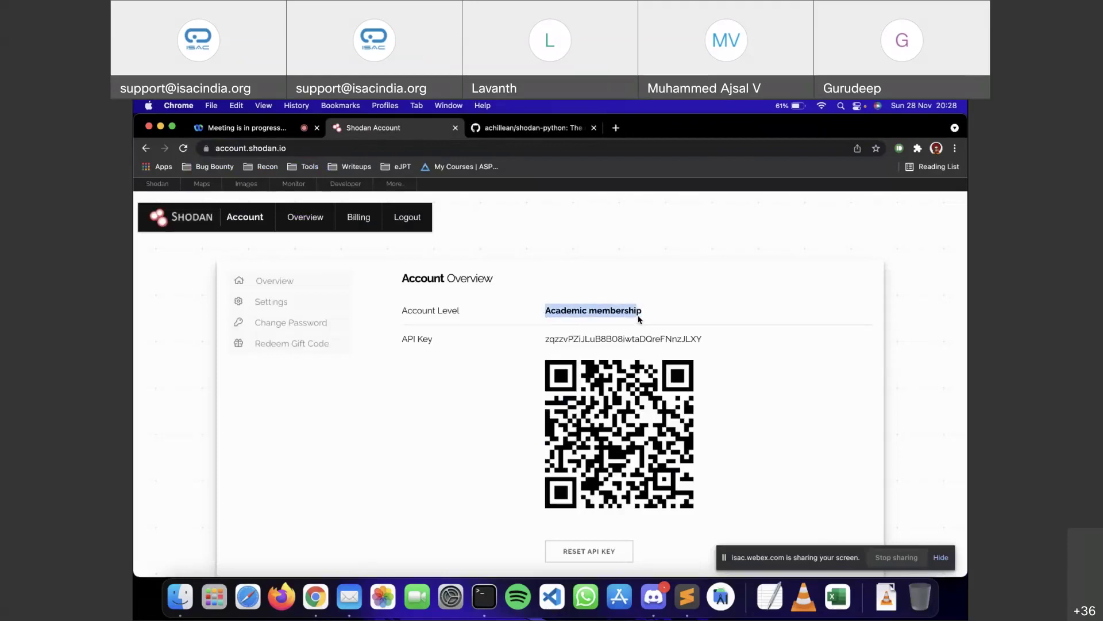
pyautogui.doubleClick(557, 311)
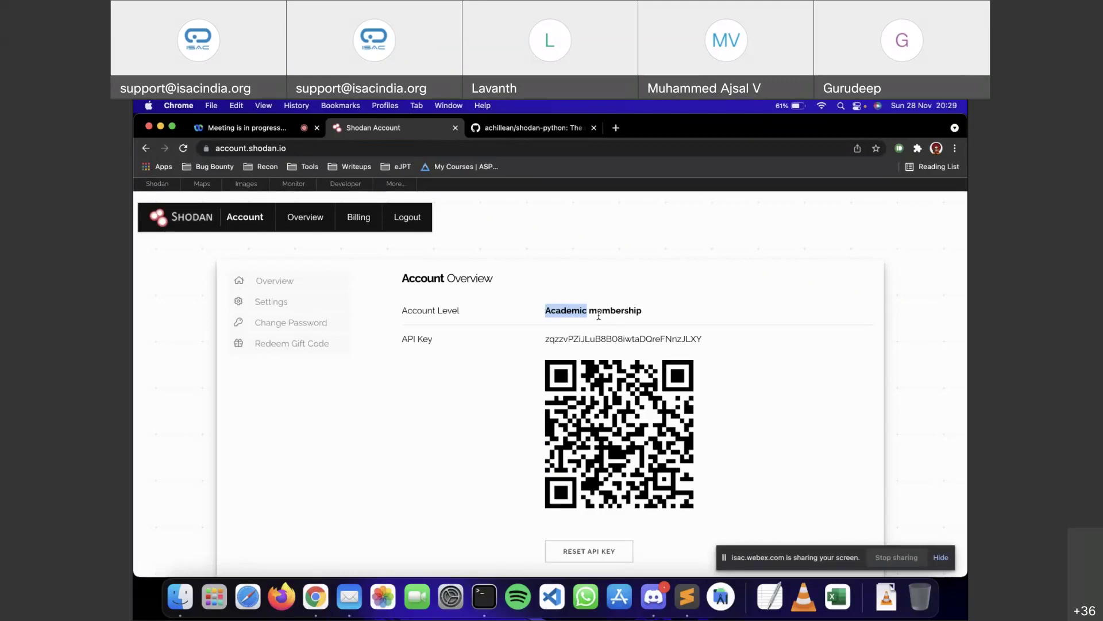
pyautogui.click(521, 134)
pyautogui.hotkey('ctrl', 'shift', 'Tab')
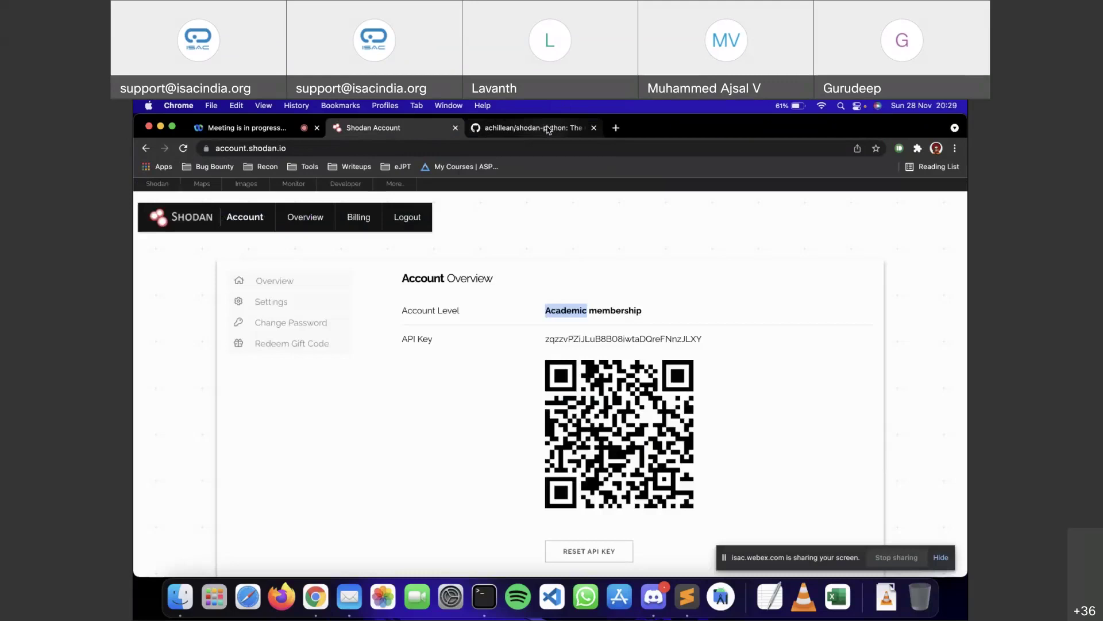
pyautogui.click(549, 130)
pyautogui.click(432, 135)
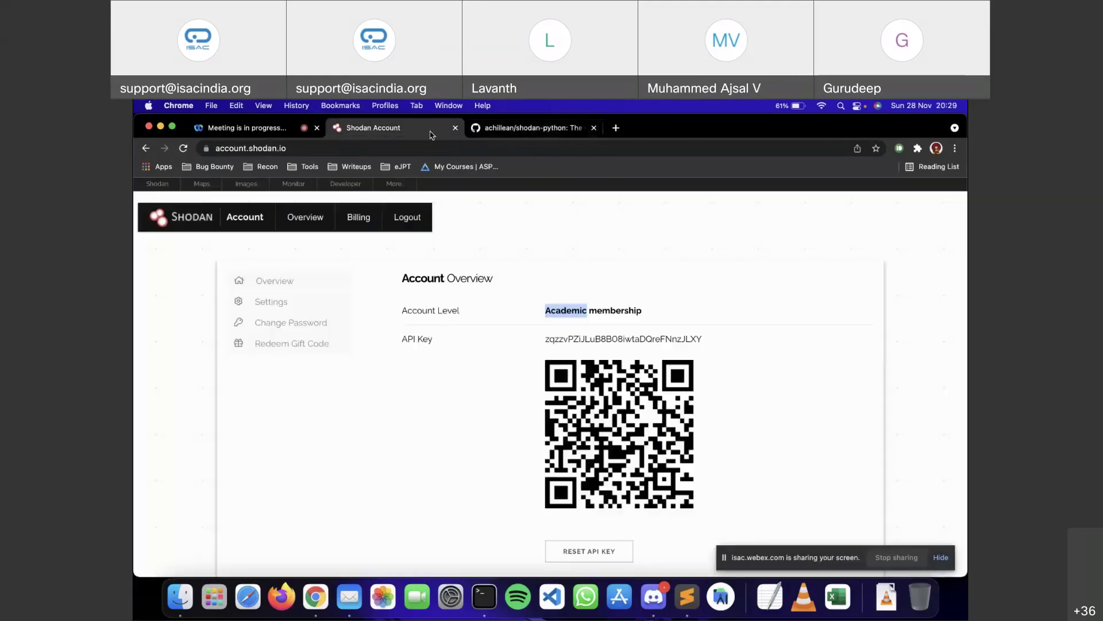
pyautogui.click(535, 129)
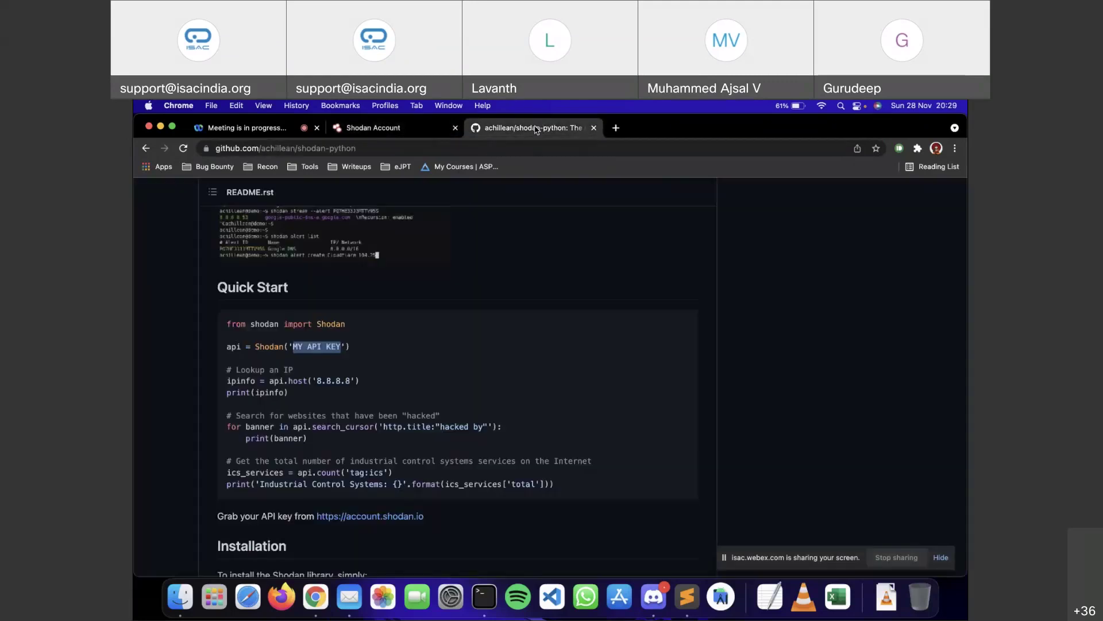
# Step: Find the awesome-shodan-queries and shodan-filters repositories in the browsing history, open both in new tabs and switch to shodan-filters
pyautogui.press('super+y')
pyautogui.scroll(-3, 482, 392)
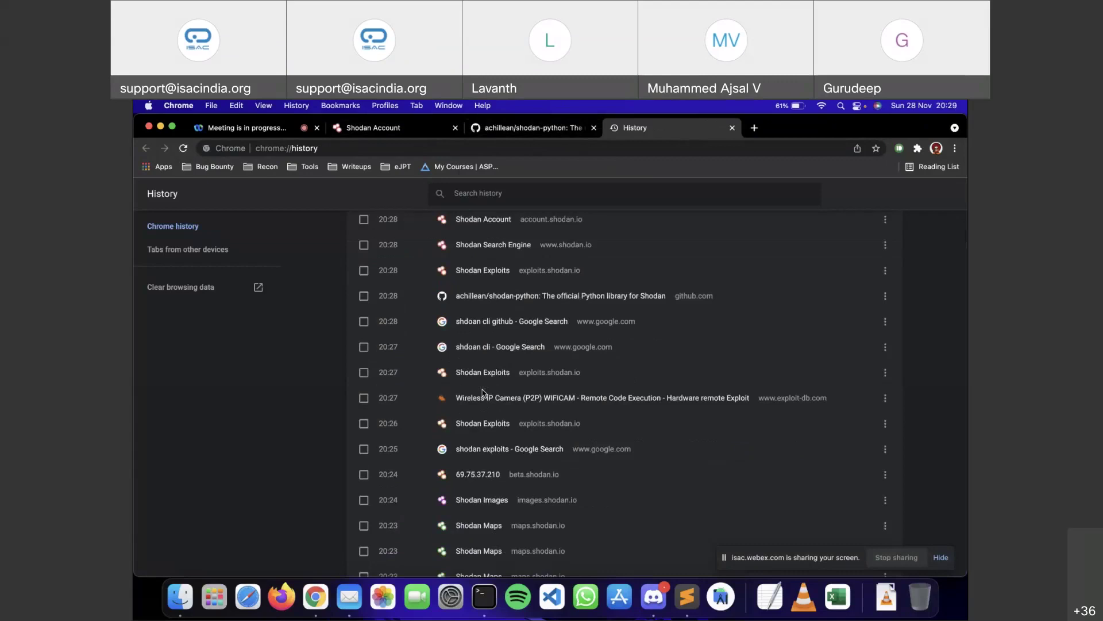
pyautogui.scroll(-15, 483, 393)
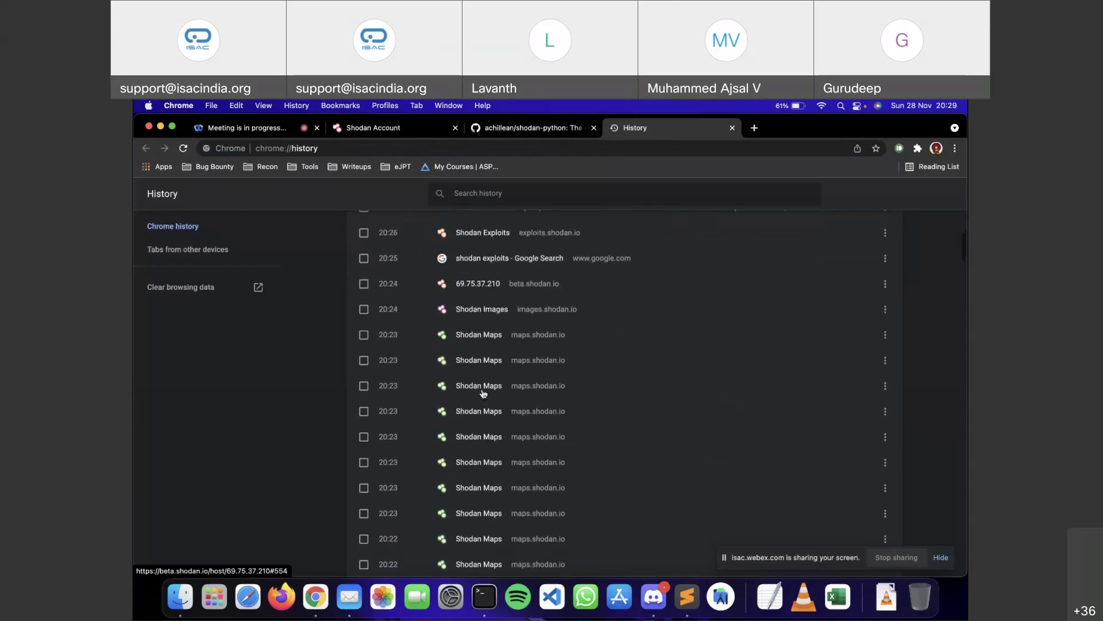
pyautogui.scroll(-5, 483, 393)
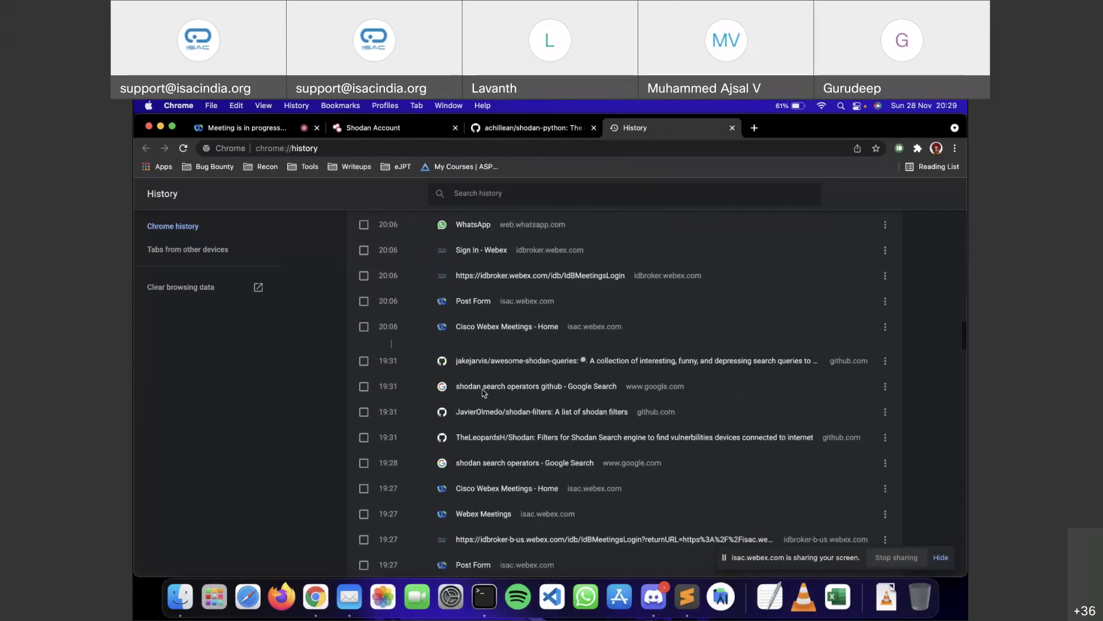
pyautogui.scroll(-5, 493, 425)
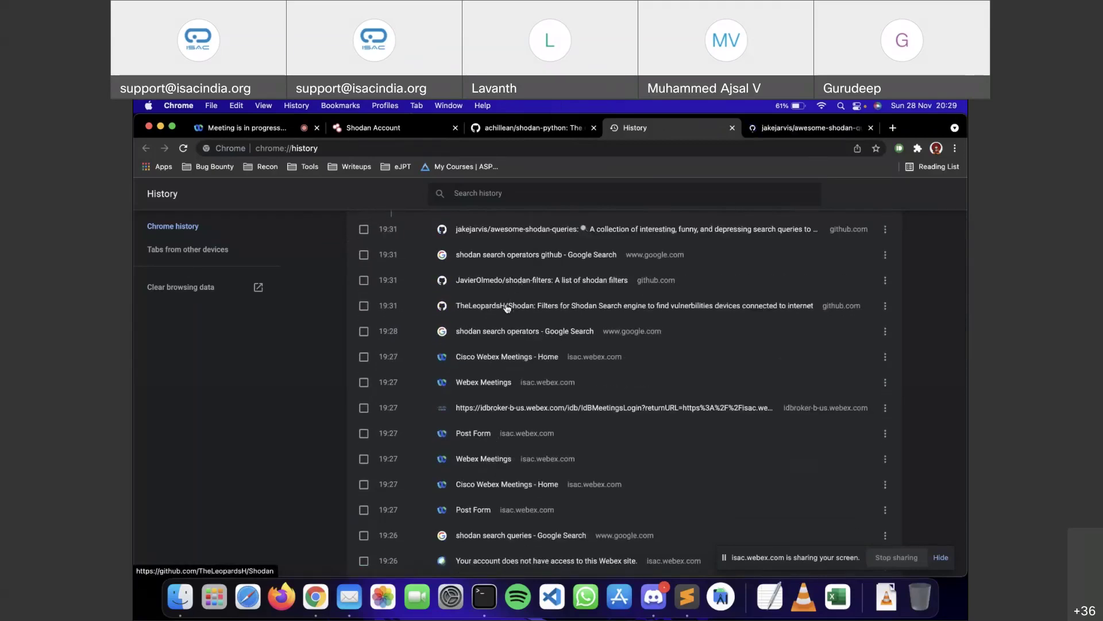
pyautogui.keyDown('super'); pyautogui.click(517, 279); pyautogui.keyUp('super')
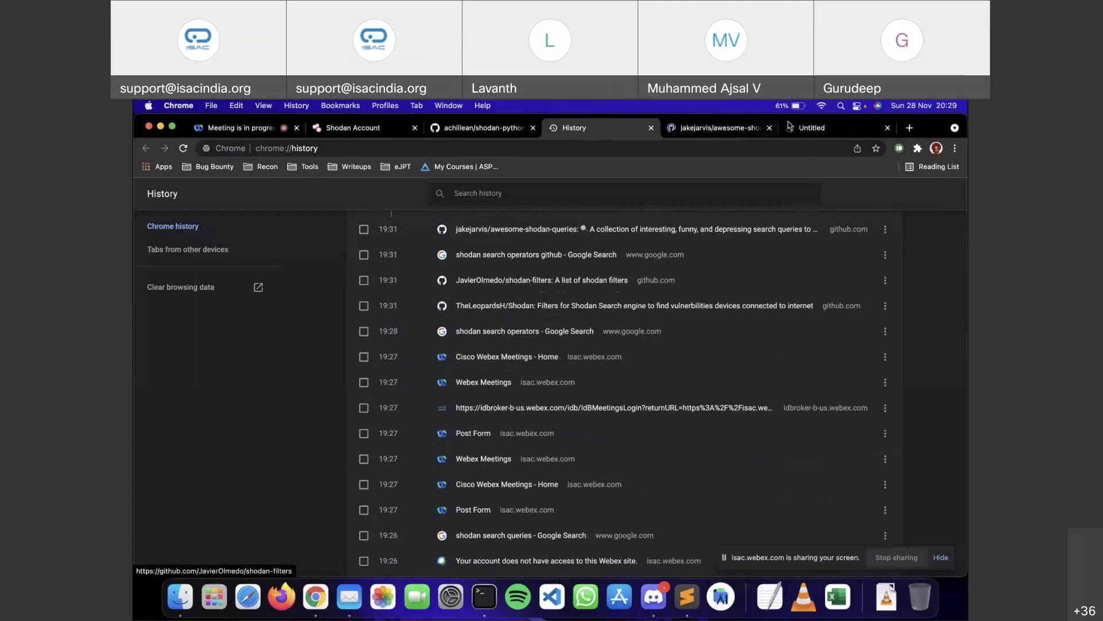
pyautogui.click(842, 130)
# Step: Examine the General Filters table in the shodan-filters README, from the after filter through vuln
pyautogui.scroll(-5, 534, 256)
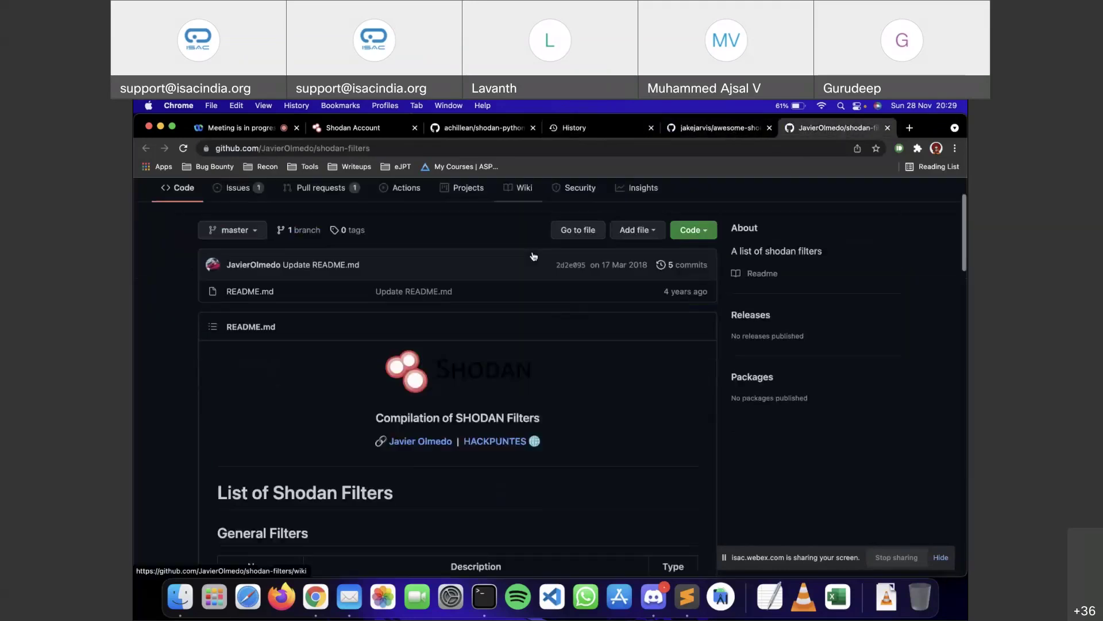
pyautogui.scroll(3, 533, 256)
pyautogui.scroll(-3, 534, 255)
pyautogui.scroll(-2, 534, 256)
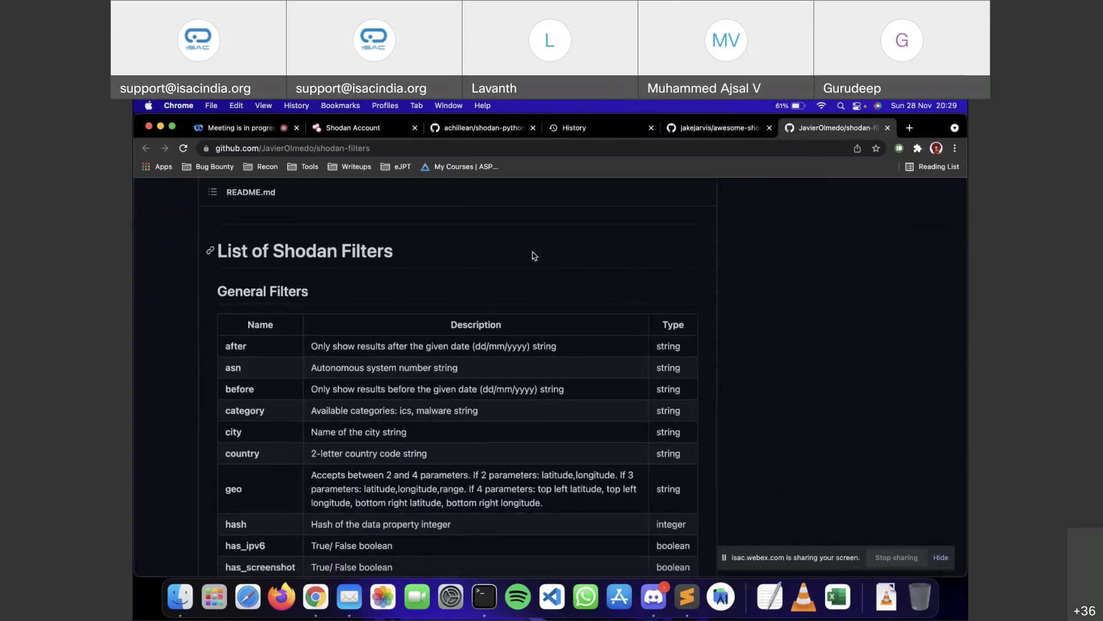
pyautogui.scroll(-1, 534, 255)
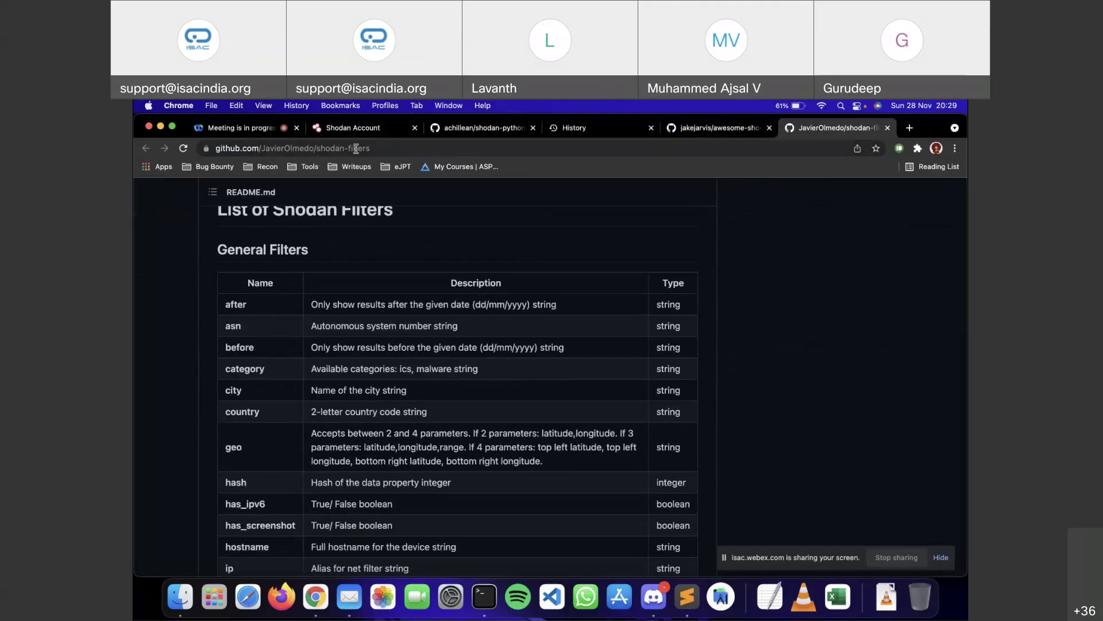
pyautogui.scroll(-2, 404, 388)
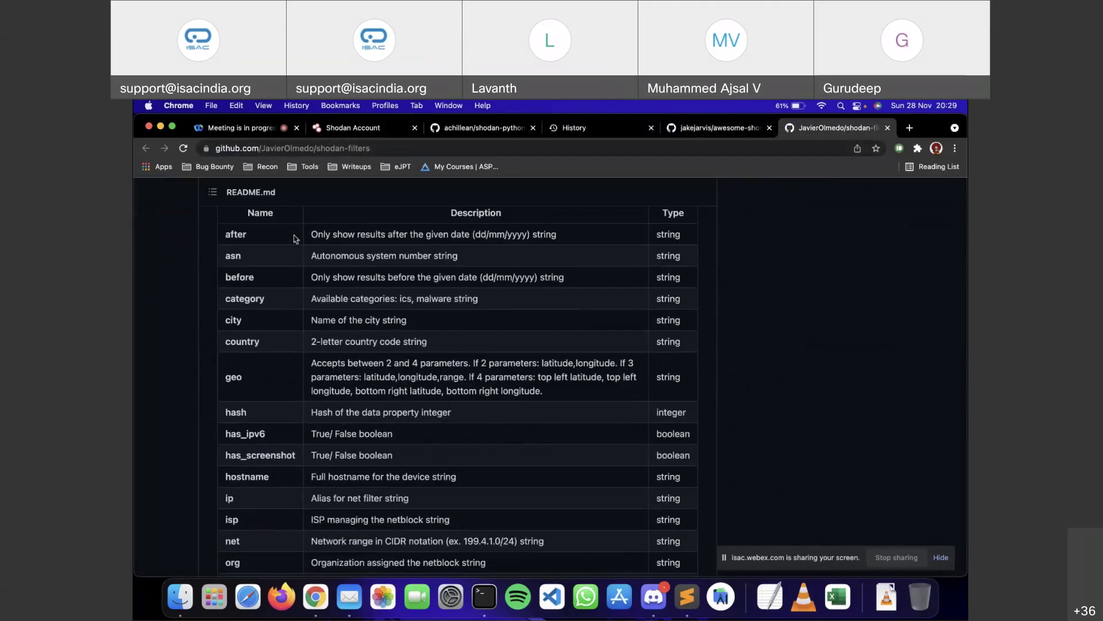
pyautogui.scroll(-2, 289, 394)
pyautogui.scroll(2, 289, 395)
pyautogui.scroll(-3, 290, 394)
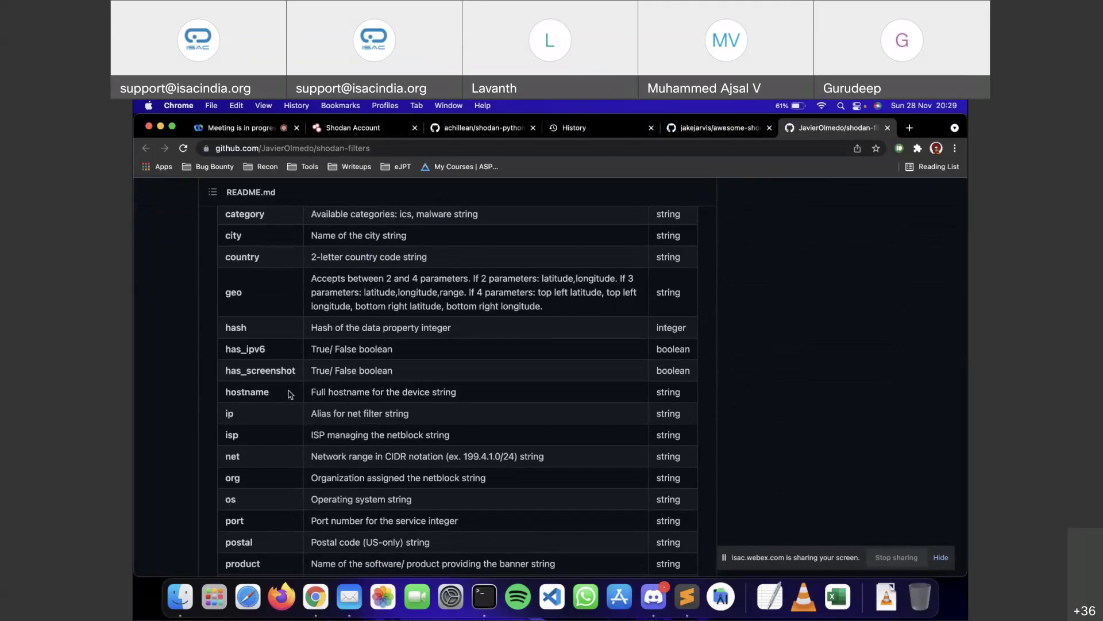
pyautogui.scroll(-2, 289, 394)
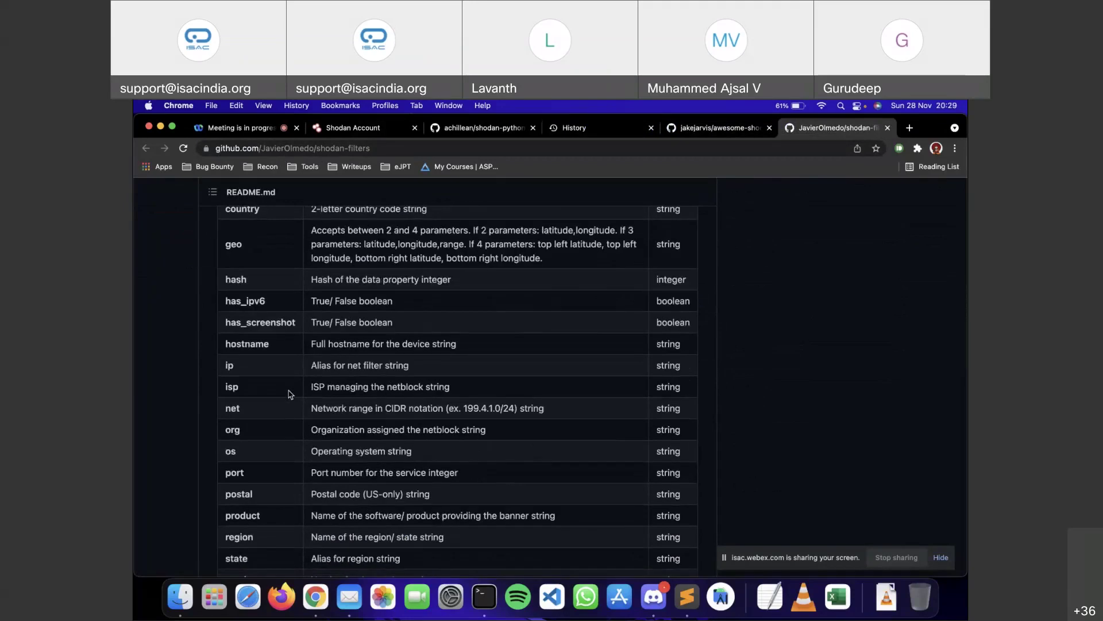
pyautogui.scroll(-2, 289, 394)
pyautogui.scroll(-2, 289, 395)
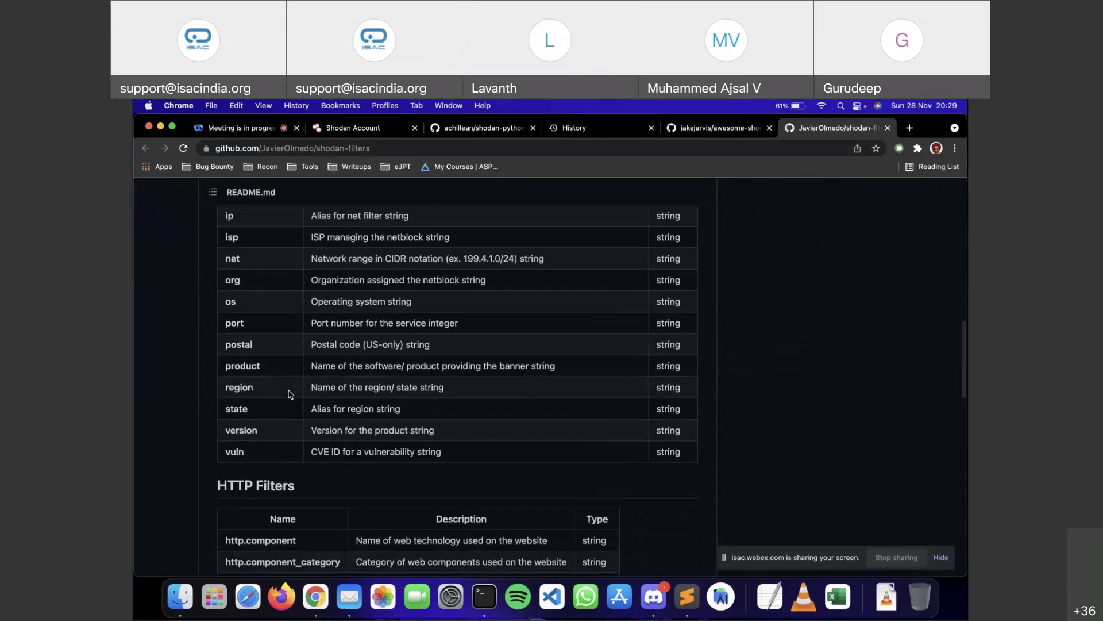
# Step: Review the HTTP, NTP and SSL filter tables in the shodan-filters README
pyautogui.scroll(-2, 289, 394)
pyautogui.scroll(-2, 290, 395)
pyautogui.scroll(-2, 290, 394)
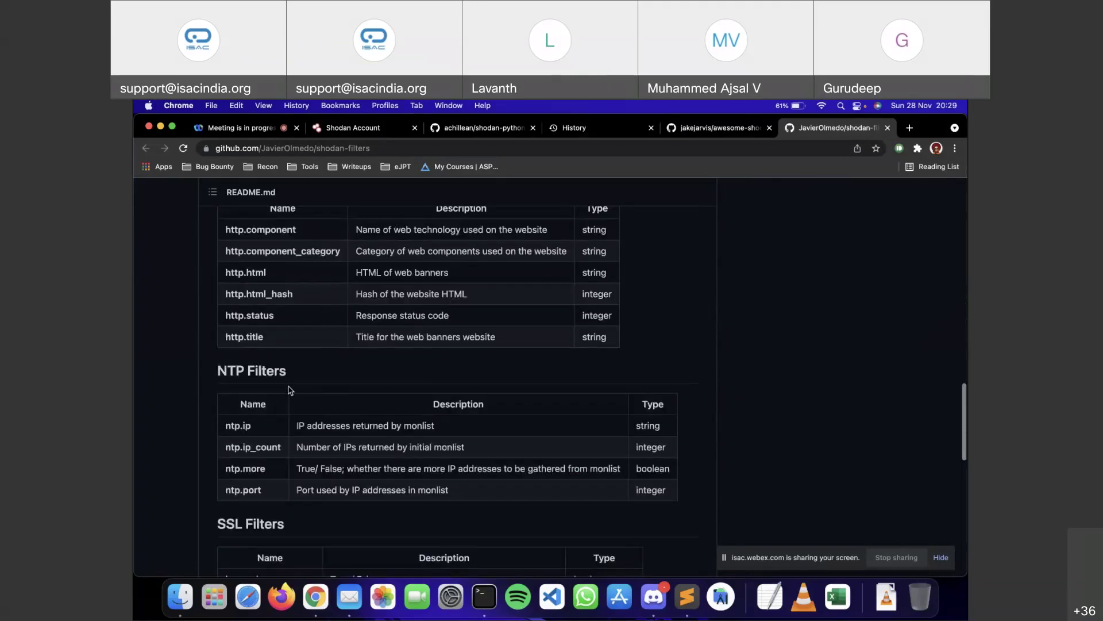
pyautogui.scroll(-1, 290, 390)
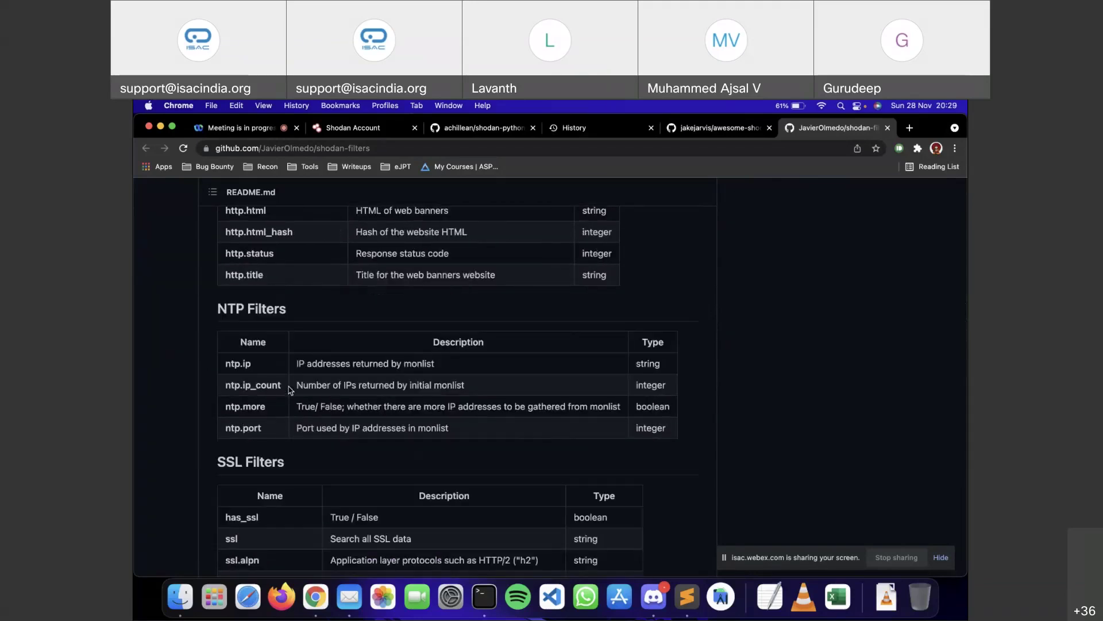
pyautogui.scroll(-3, 290, 390)
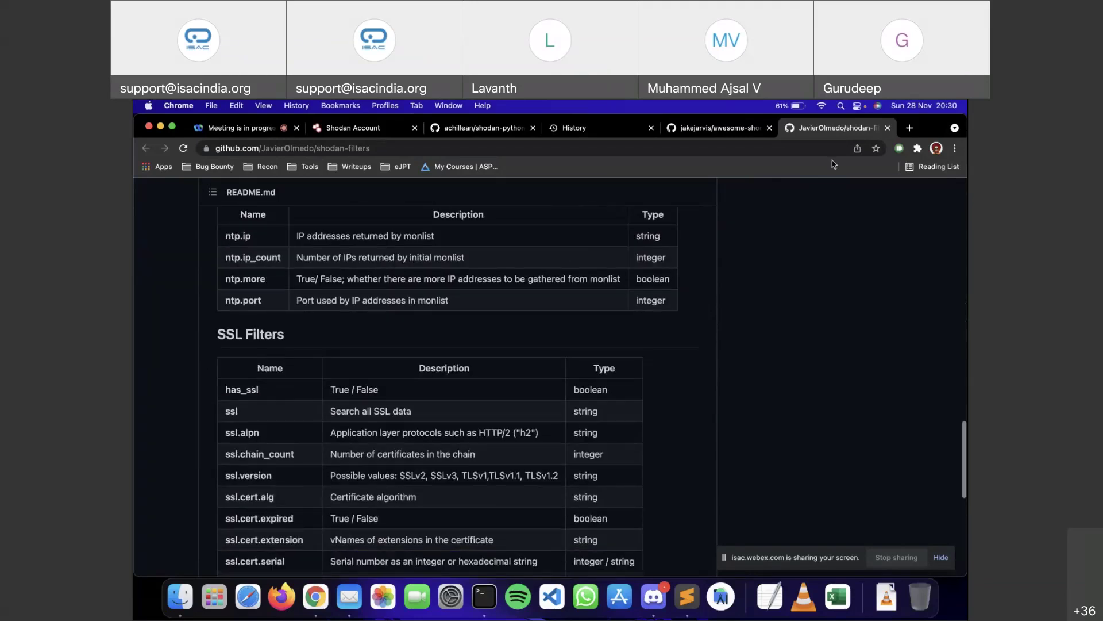
# Step: Look up "1 shodan a p" in a new tab and open the suggested Medium article "Finding a P1 in one minute with Shodan.io (RCE)"
pyautogui.click(909, 128)
pyautogui.write('1 shodan')
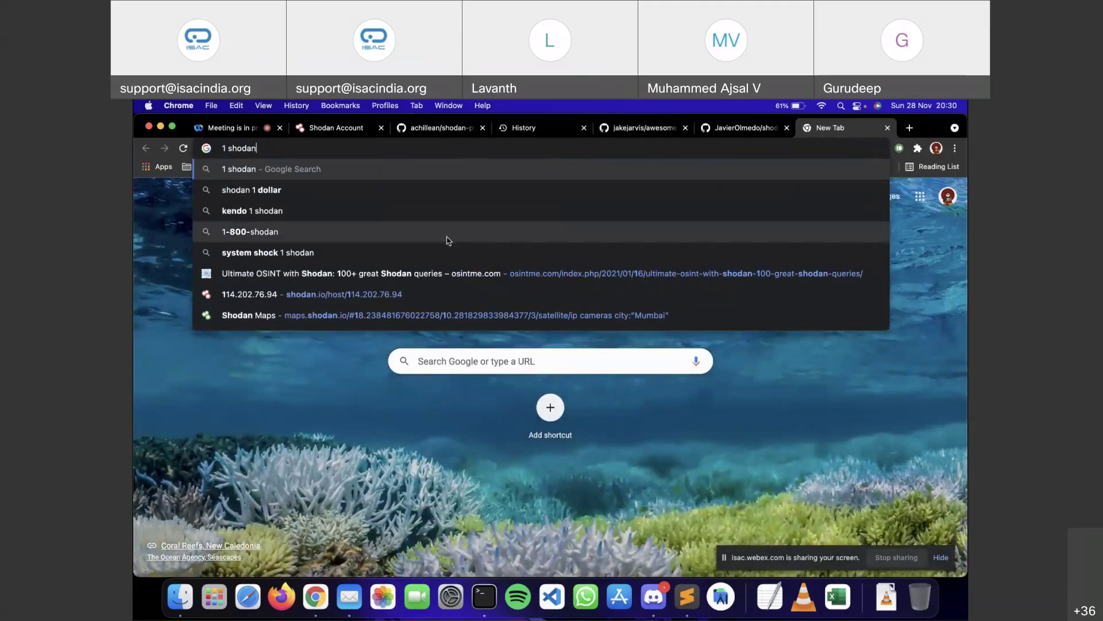
pyautogui.write(' a p')
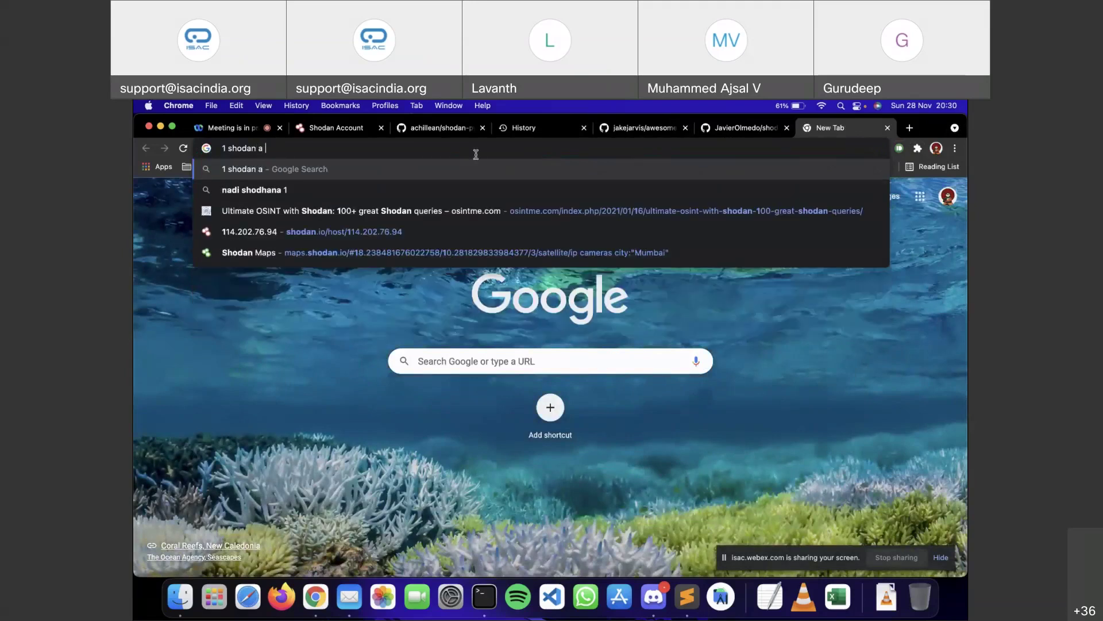
pyautogui.click(456, 191)
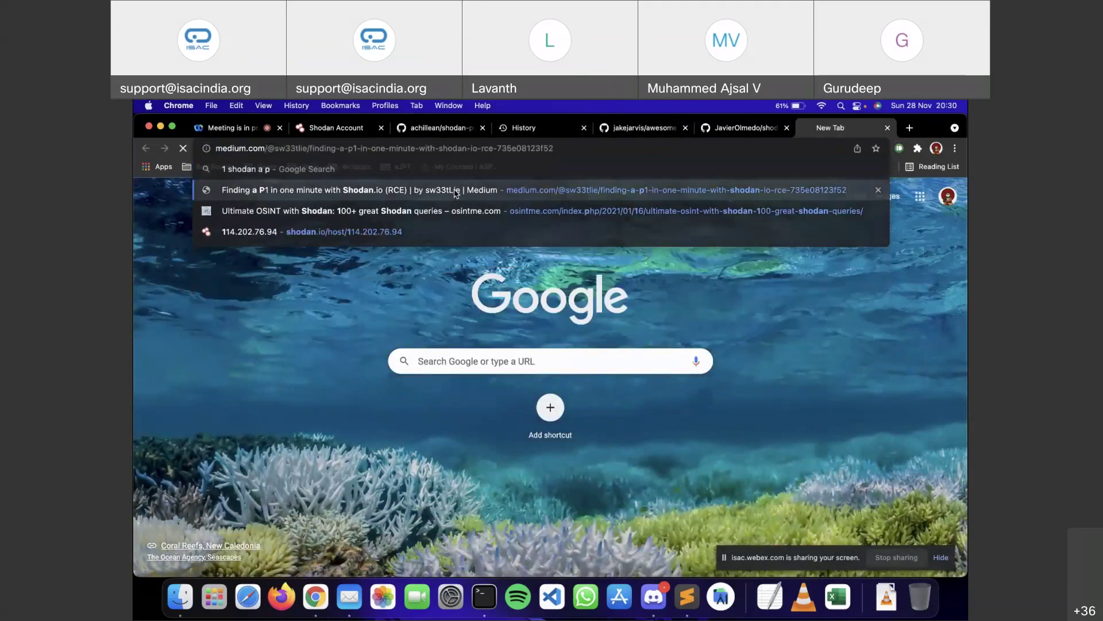
pyautogui.moveTo(396, 402)
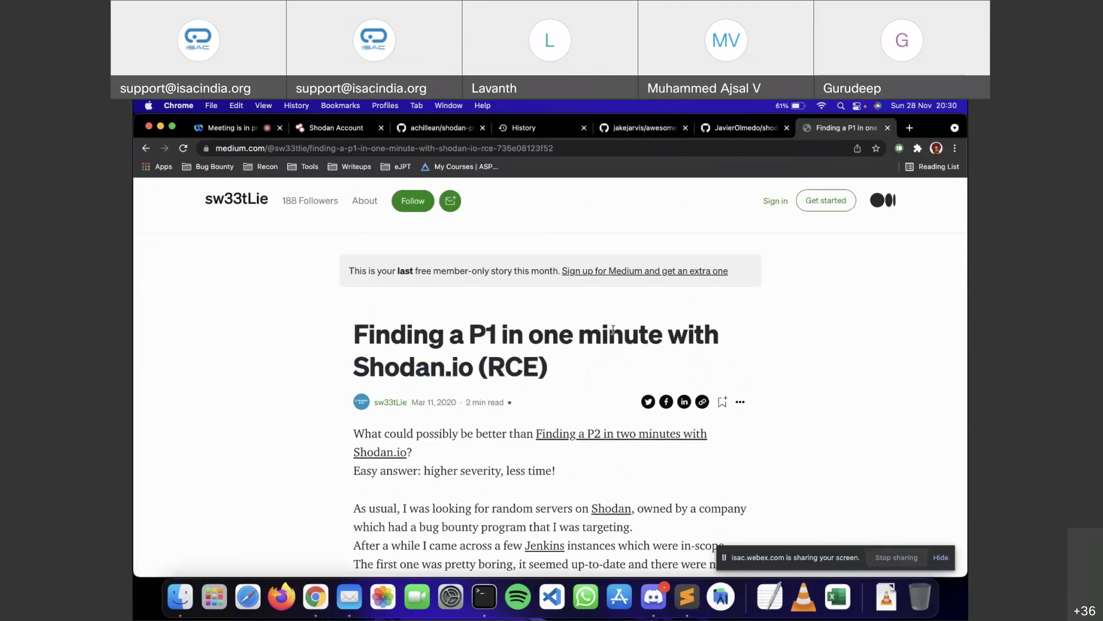
# Step: Read the article's introduction about finding in-scope Jenkins instances, highlighting RCE in the title
pyautogui.scroll(-2, 508, 415)
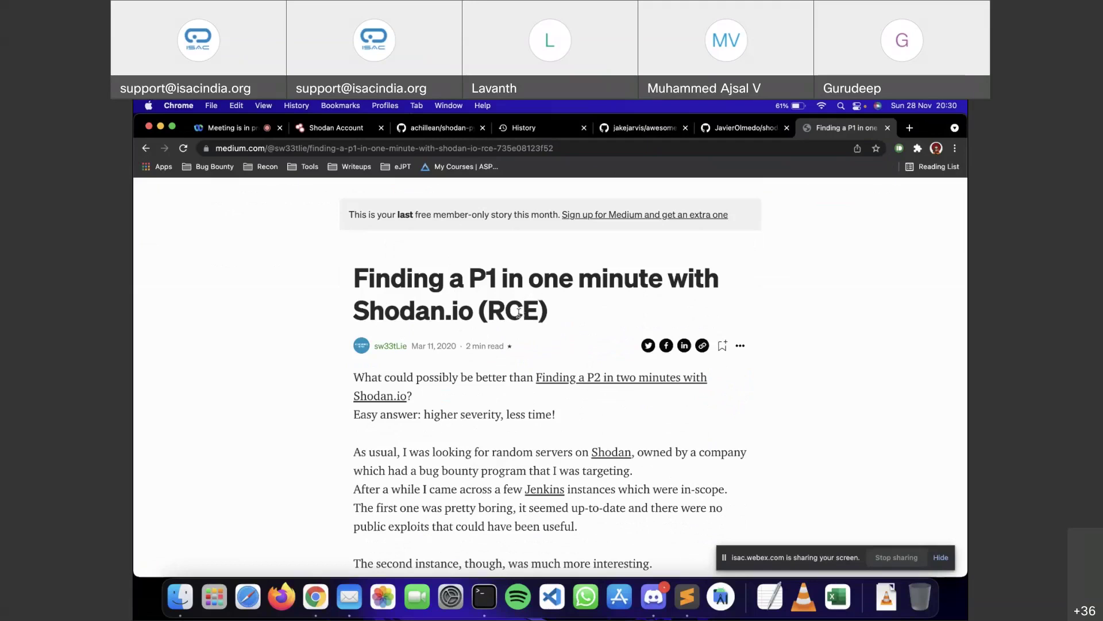
pyautogui.moveTo(540, 311); pyautogui.dragTo(491, 312)
pyautogui.click(491, 312)
pyautogui.scroll(-2, 575, 311)
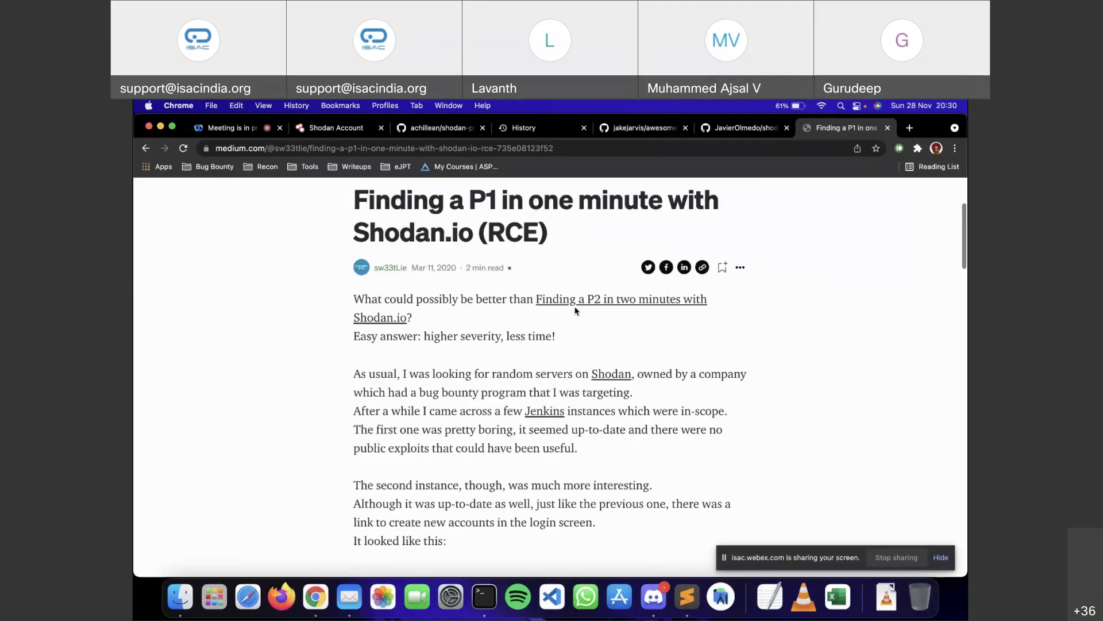
pyautogui.scroll(-8, 575, 311)
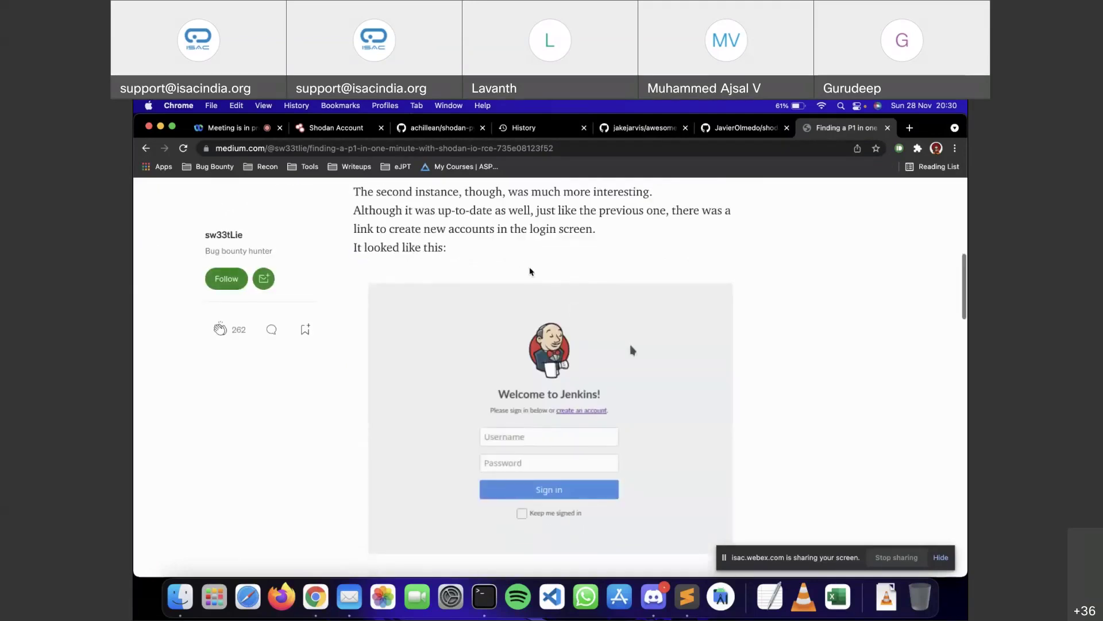
pyautogui.scroll(4, 529, 271)
pyautogui.scroll(2, 529, 272)
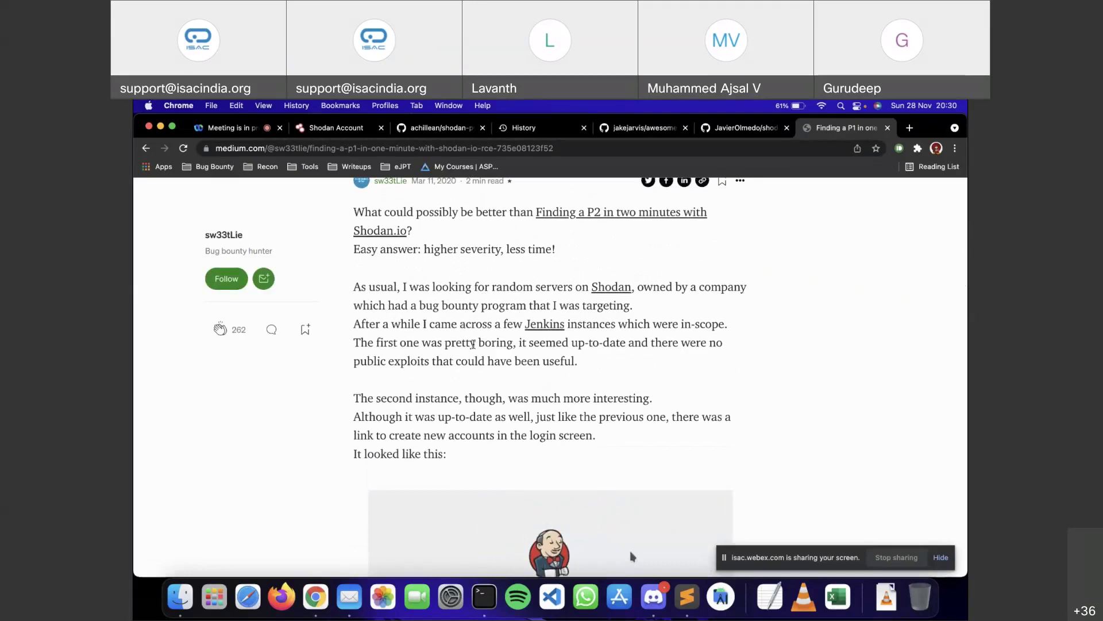
pyautogui.click(544, 150)
pyautogui.write('example')
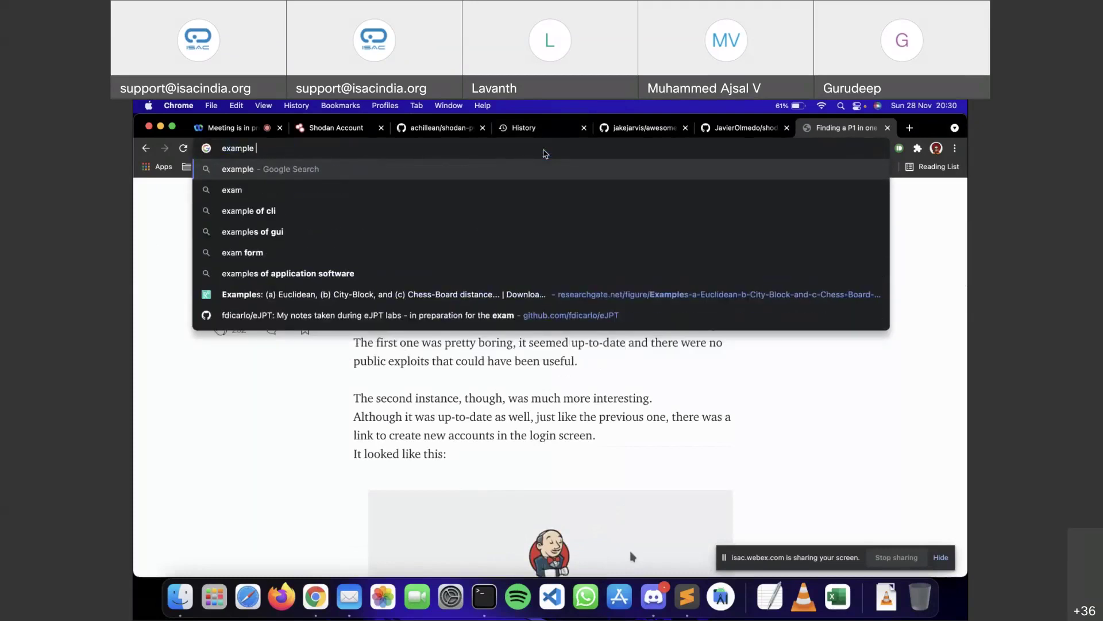
pyautogui.write('.com')
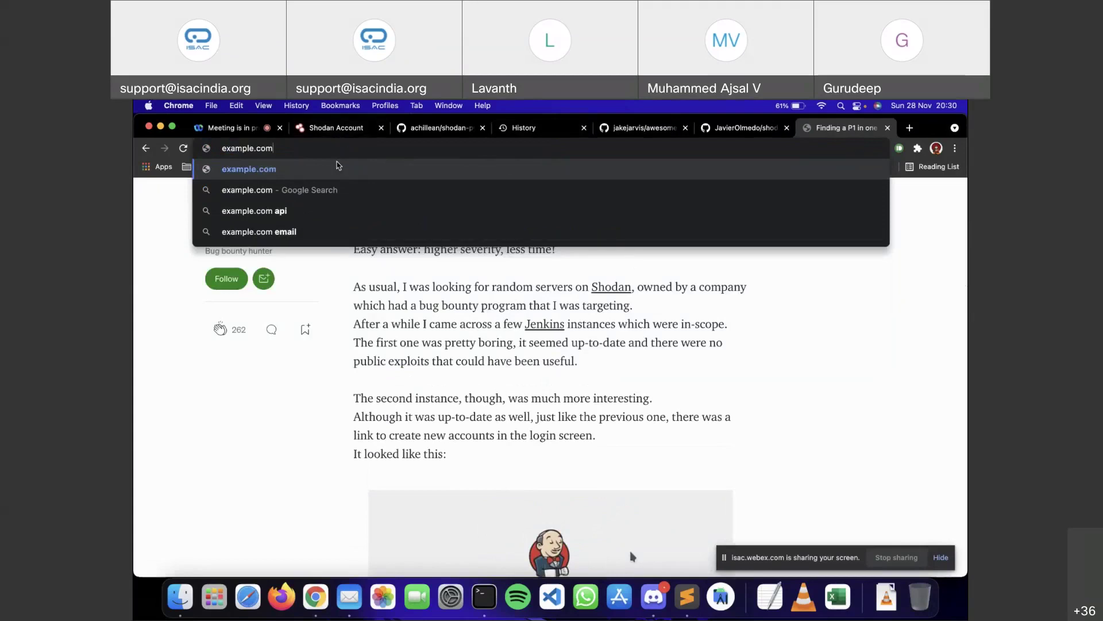
pyautogui.press('Escape')
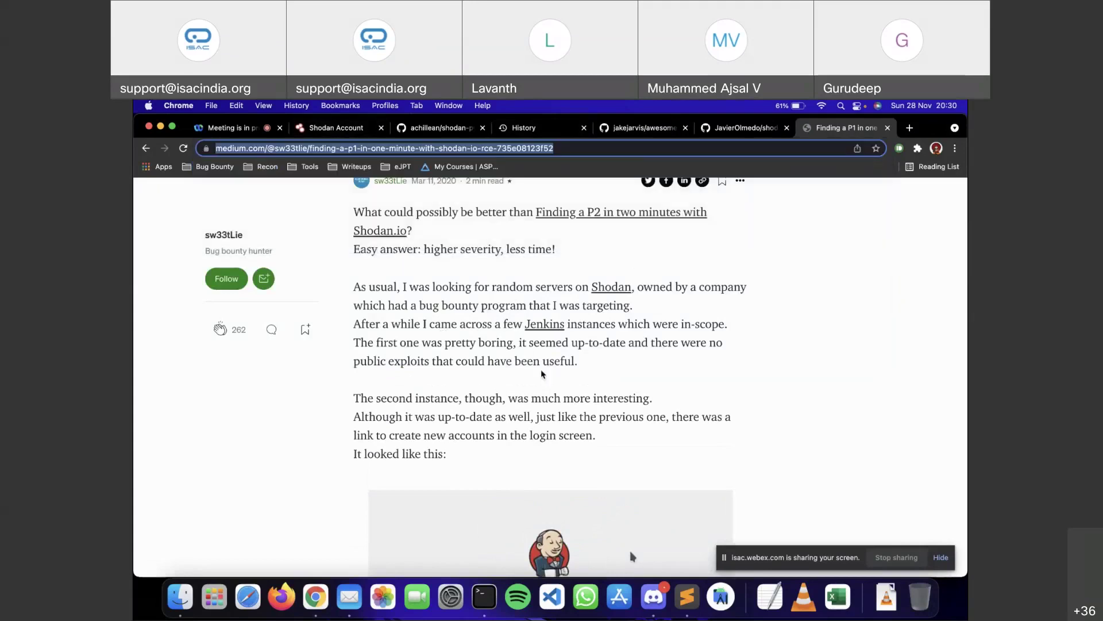
# Step: Examine the article's Jenkins login screenshot with its account creation link and the text on signing up and running commands
pyautogui.scroll(-5, 527, 356)
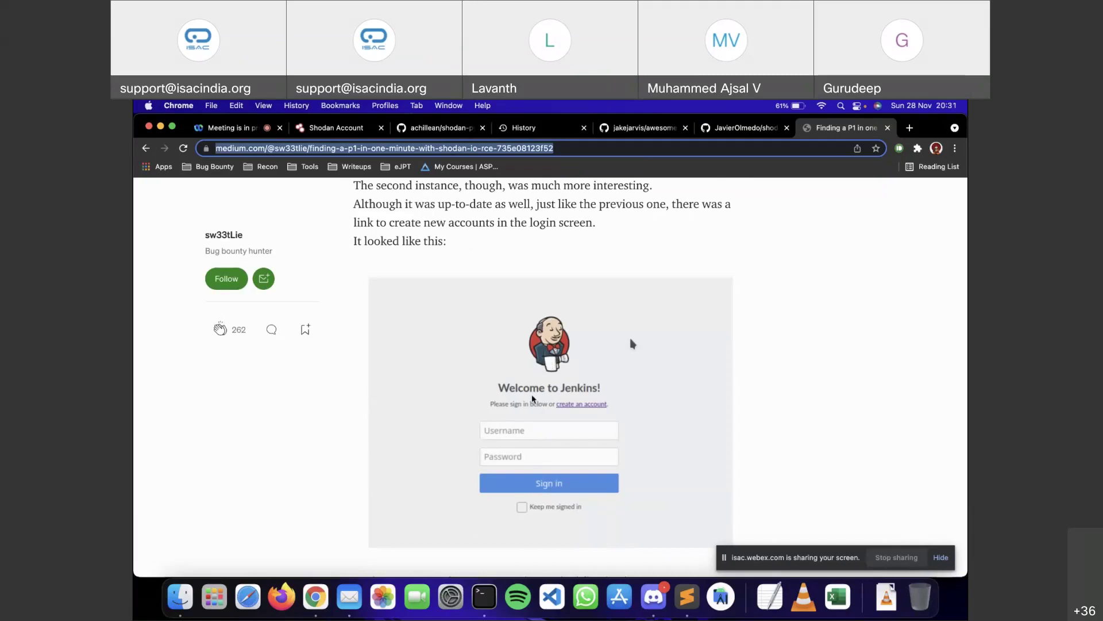
pyautogui.scroll(-2, 549, 397)
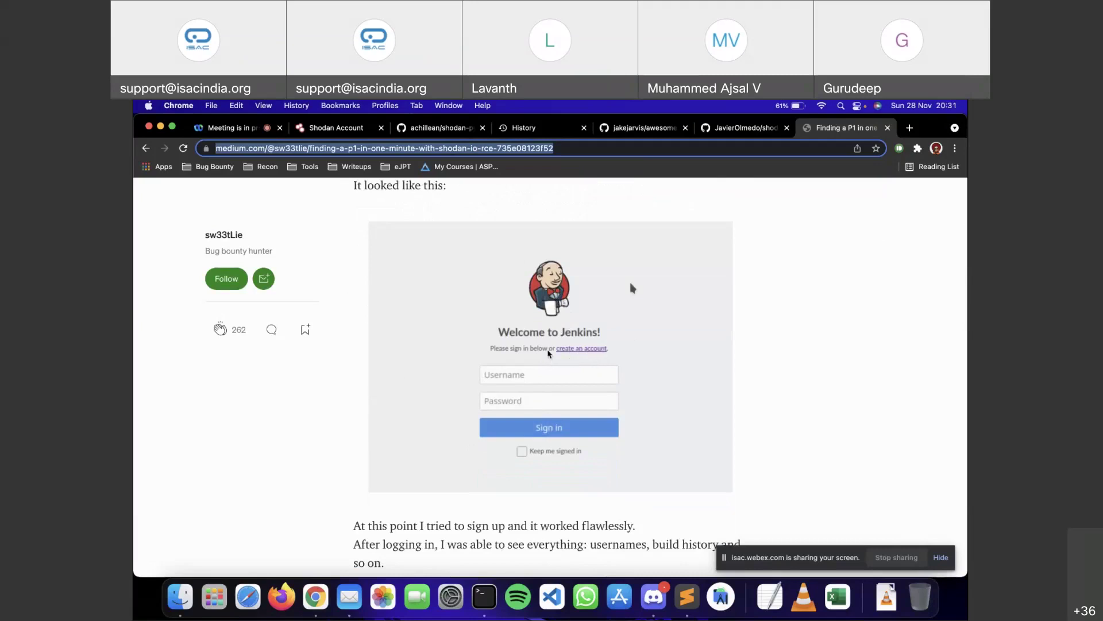
pyautogui.scroll(-2, 583, 352)
pyautogui.scroll(-2, 583, 352)
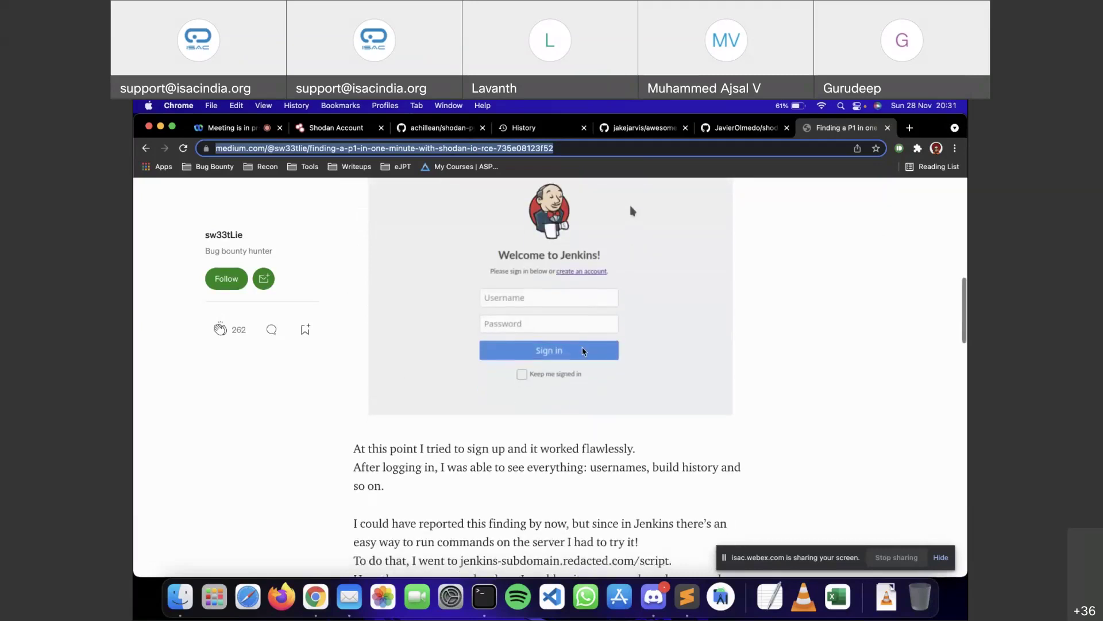
pyautogui.scroll(-1, 583, 352)
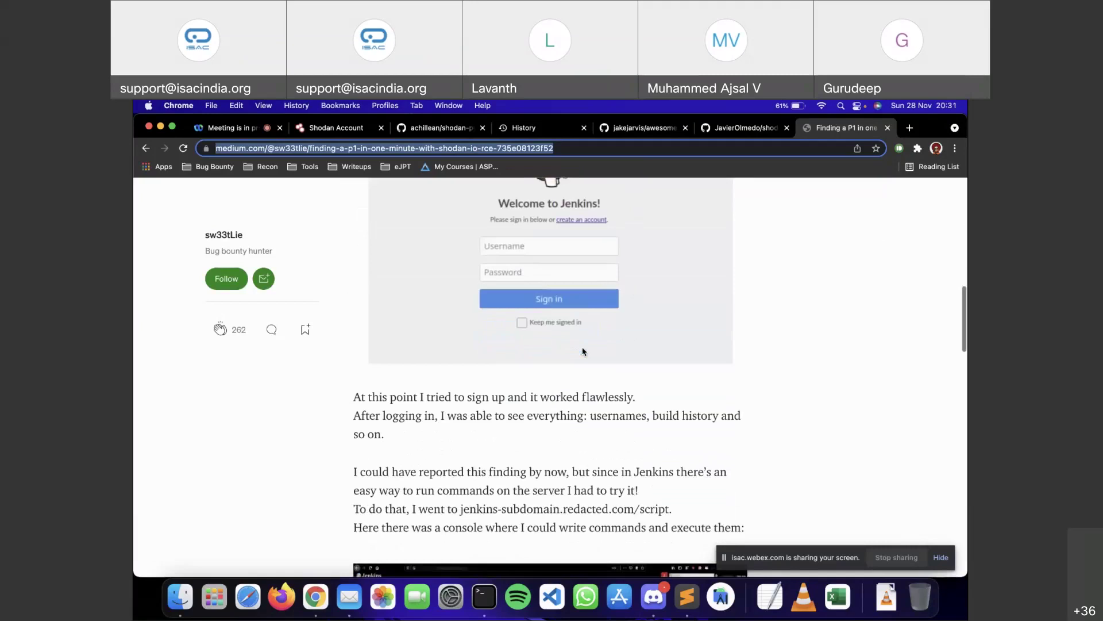
pyautogui.scroll(-3, 583, 352)
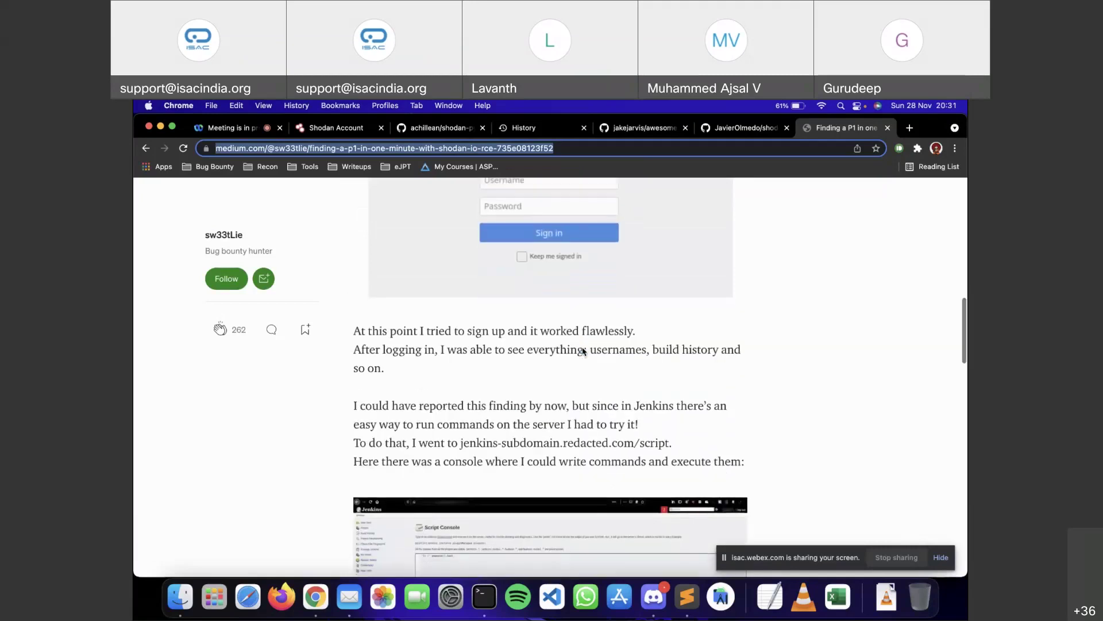
pyautogui.scroll(2, 583, 351)
pyautogui.scroll(2, 584, 352)
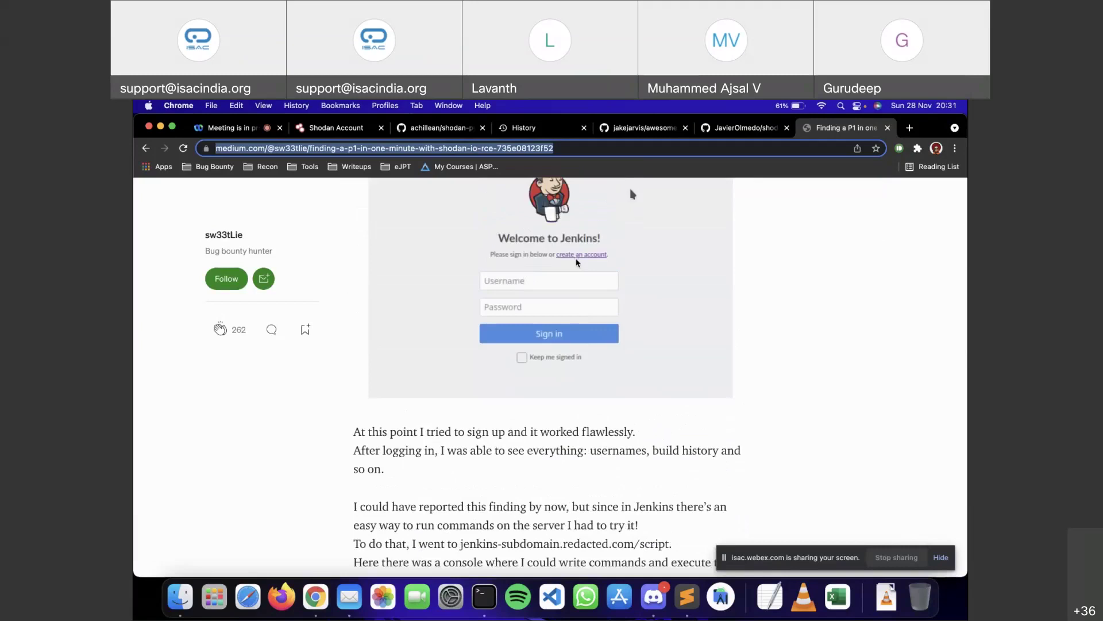
# Step: Read how the author reached the Jenkins script console and enlarge its screenshot to examine the executed command and output
pyautogui.scroll(-2, 577, 263)
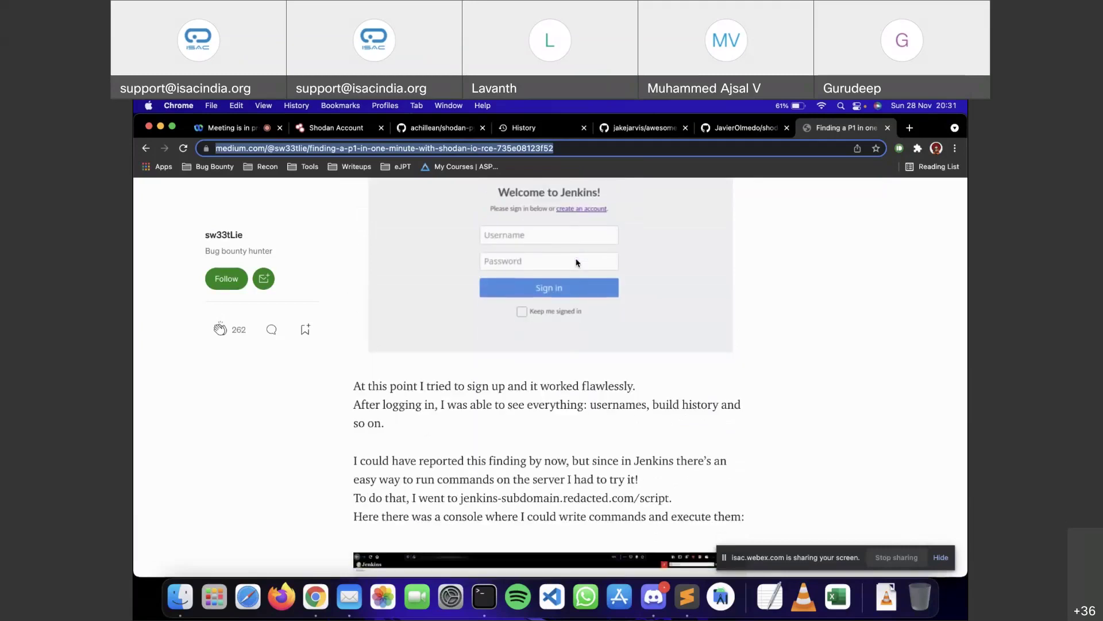
pyautogui.scroll(-2, 578, 263)
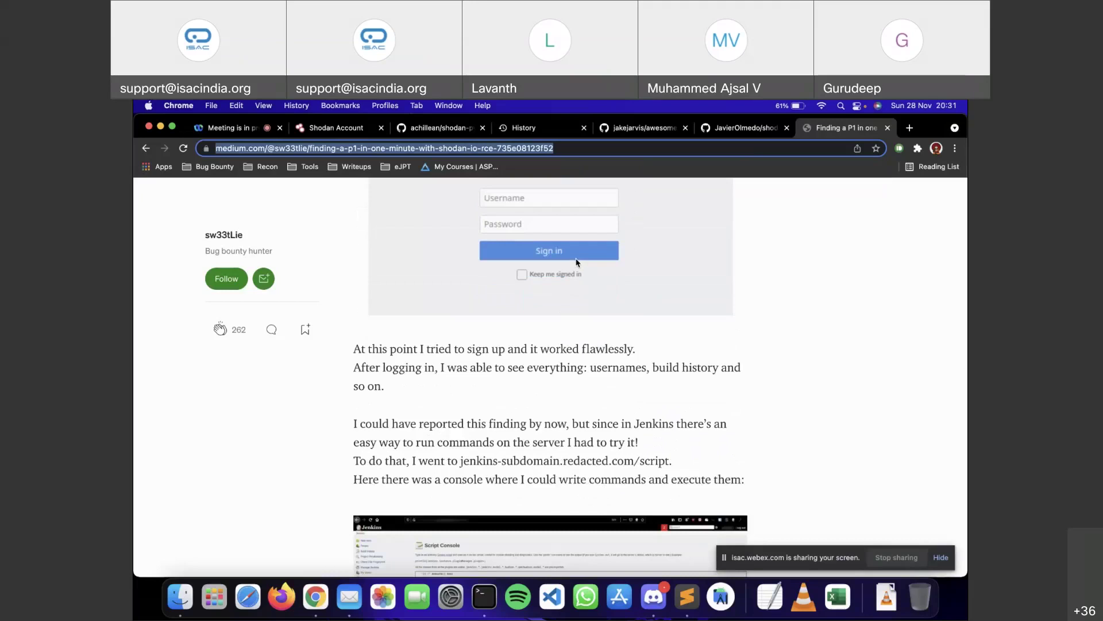
pyautogui.scroll(-10, 577, 262)
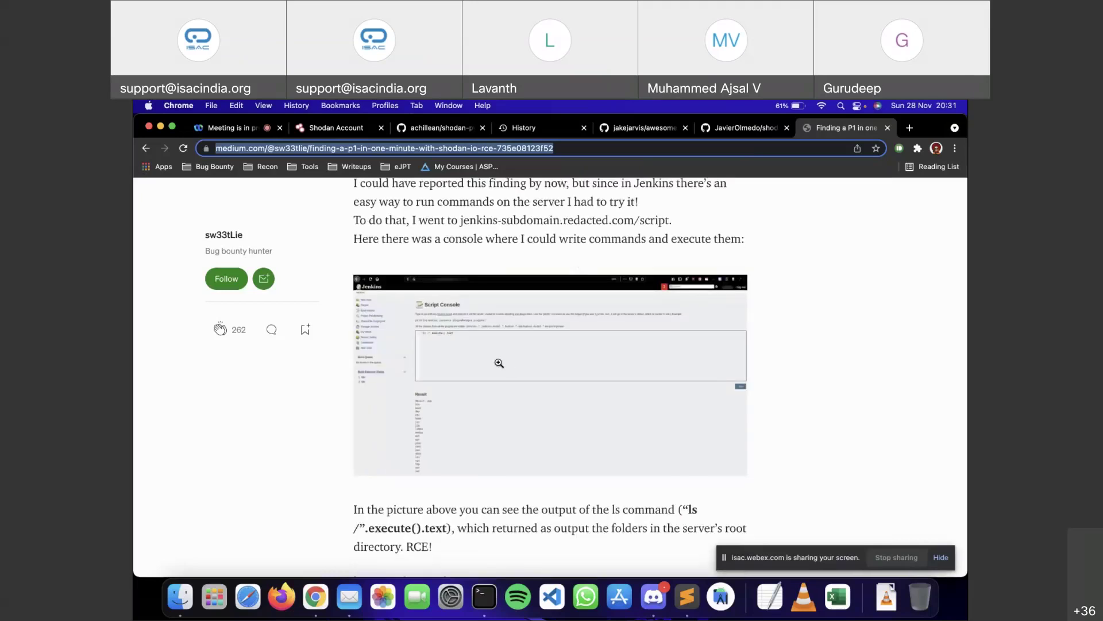
pyautogui.click(499, 363)
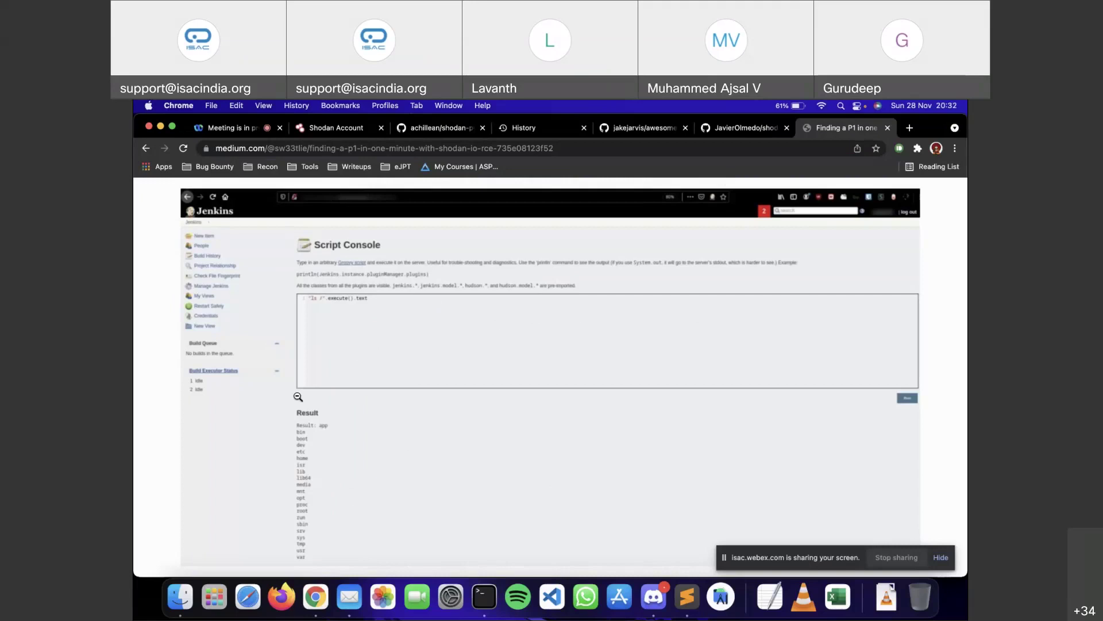
pyautogui.click(297, 396)
# Step: Read the article's explanation of the ls command output and the start of its "Lessons learned" section
pyautogui.scroll(-5, 298, 397)
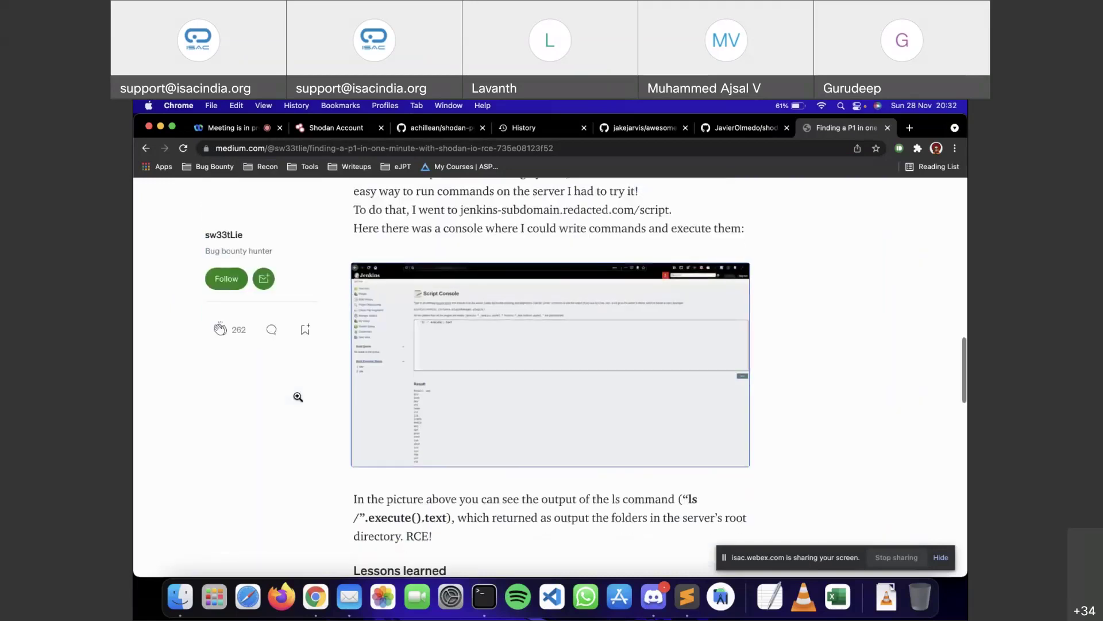
pyautogui.scroll(-2, 370, 421)
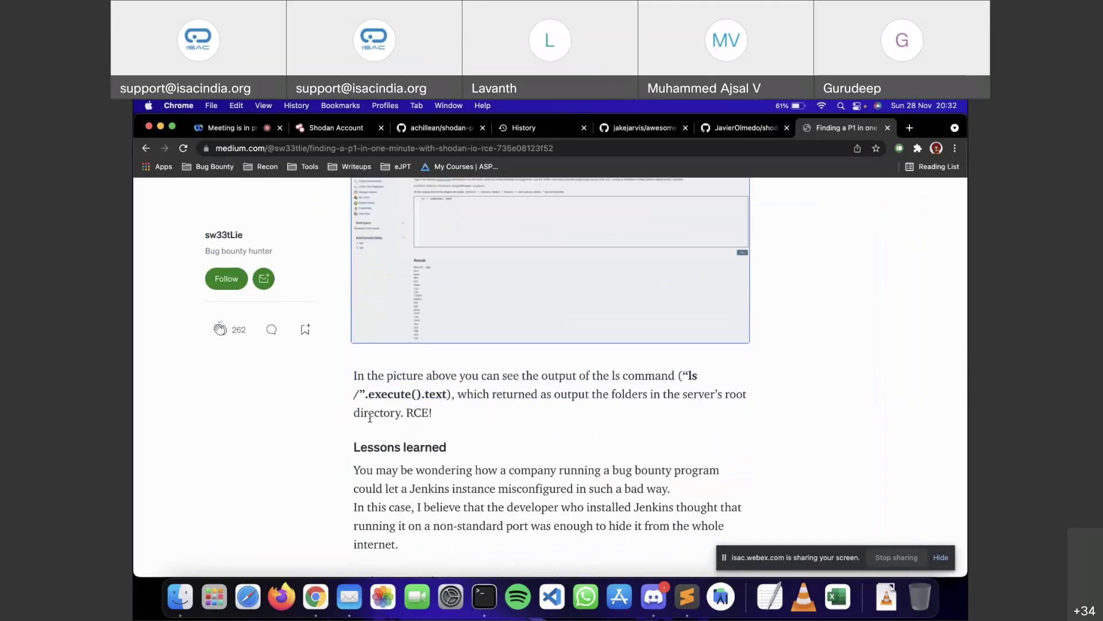
pyautogui.scroll(3, 370, 418)
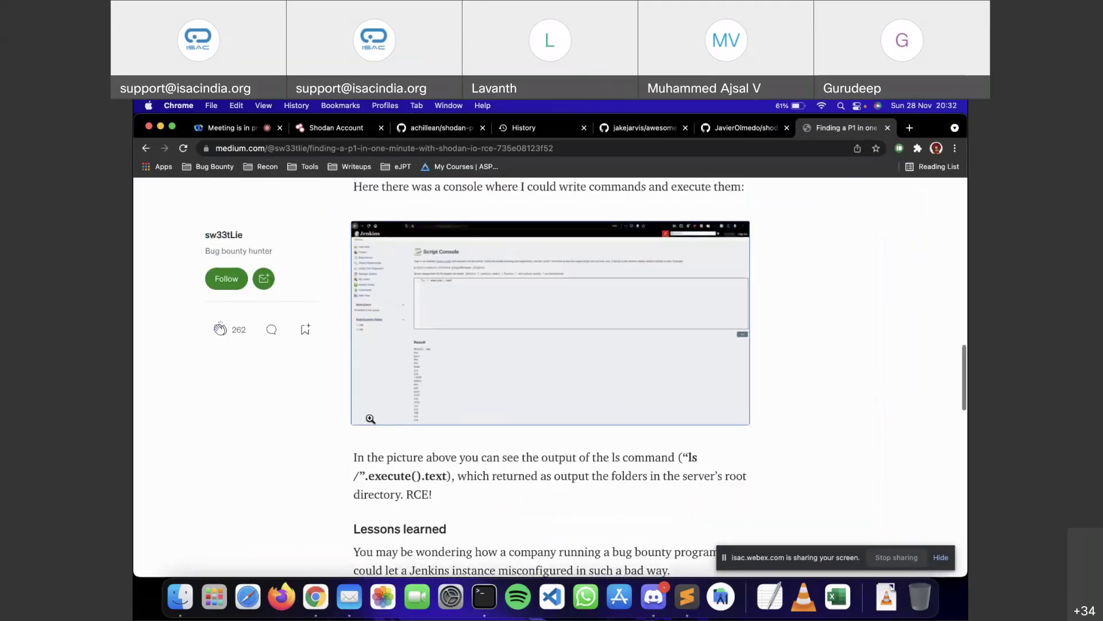
pyautogui.scroll(3, 371, 418)
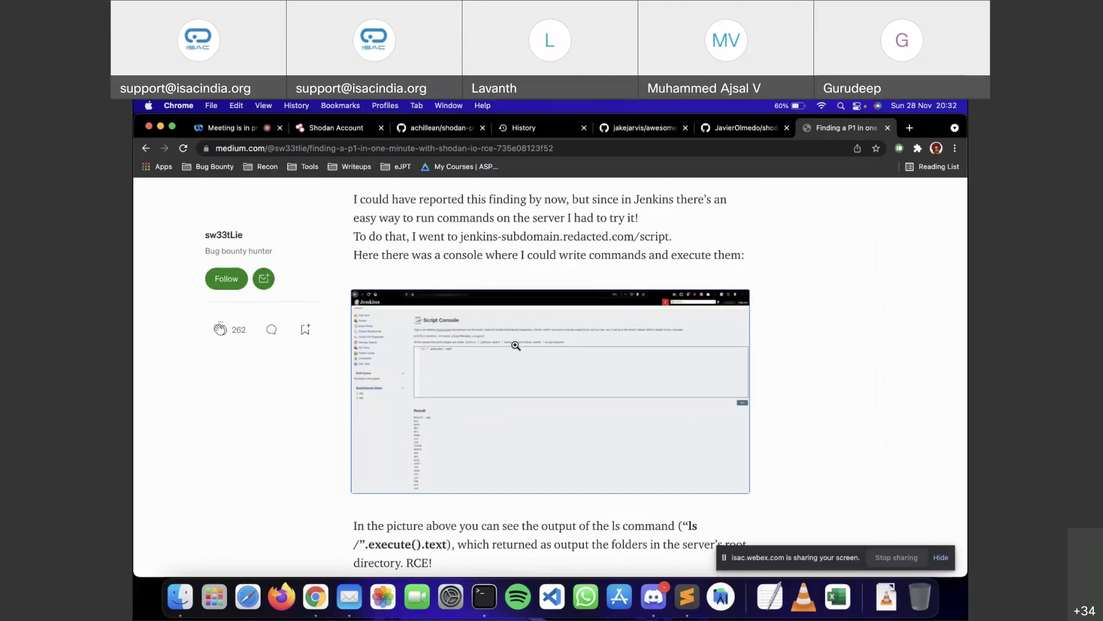
# Step: Return to the awesome-shodan-queries repository and review its table of contents and the Samsung Electronic Billboards and Gas Station Pump Controllers queries
pyautogui.click(725, 129)
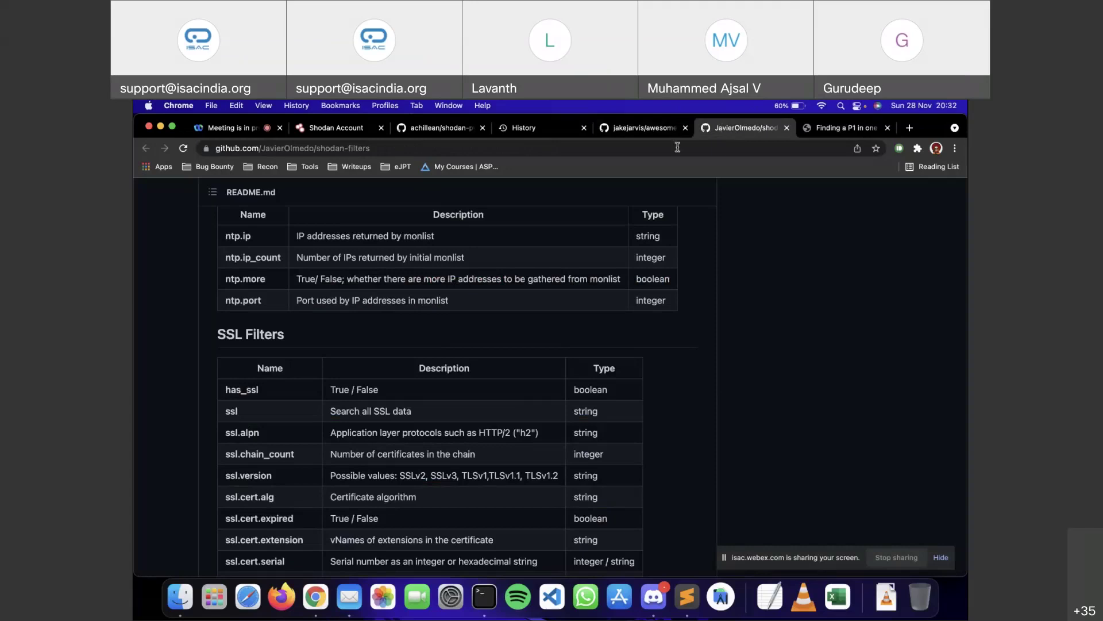
pyautogui.click(605, 129)
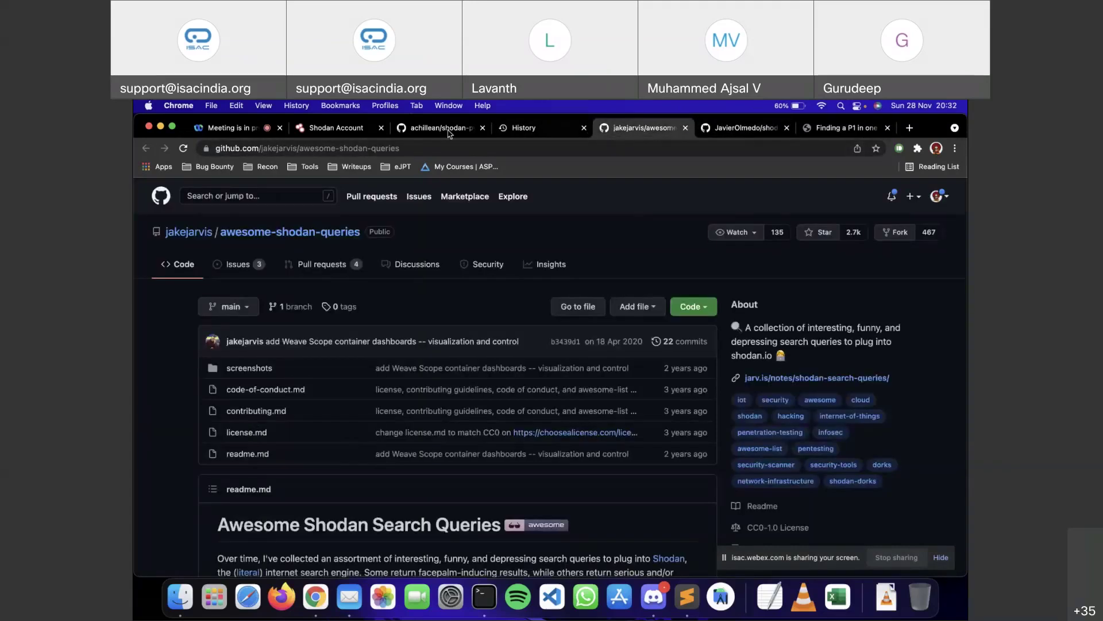
pyautogui.moveTo(192, 236)
pyautogui.scroll(-5, 436, 390)
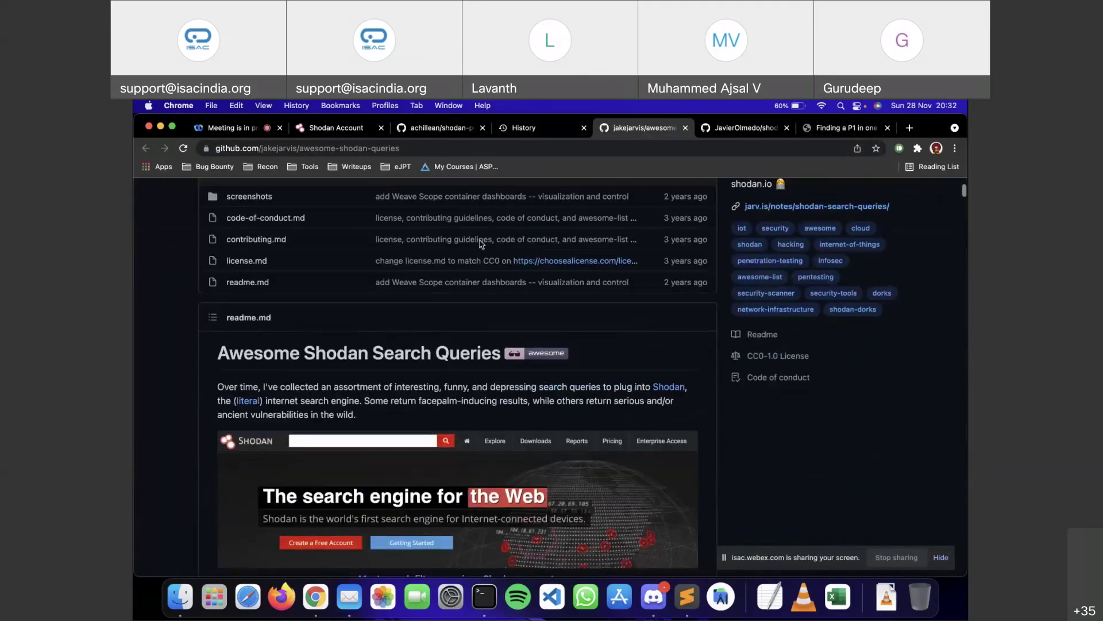
pyautogui.scroll(-7, 435, 390)
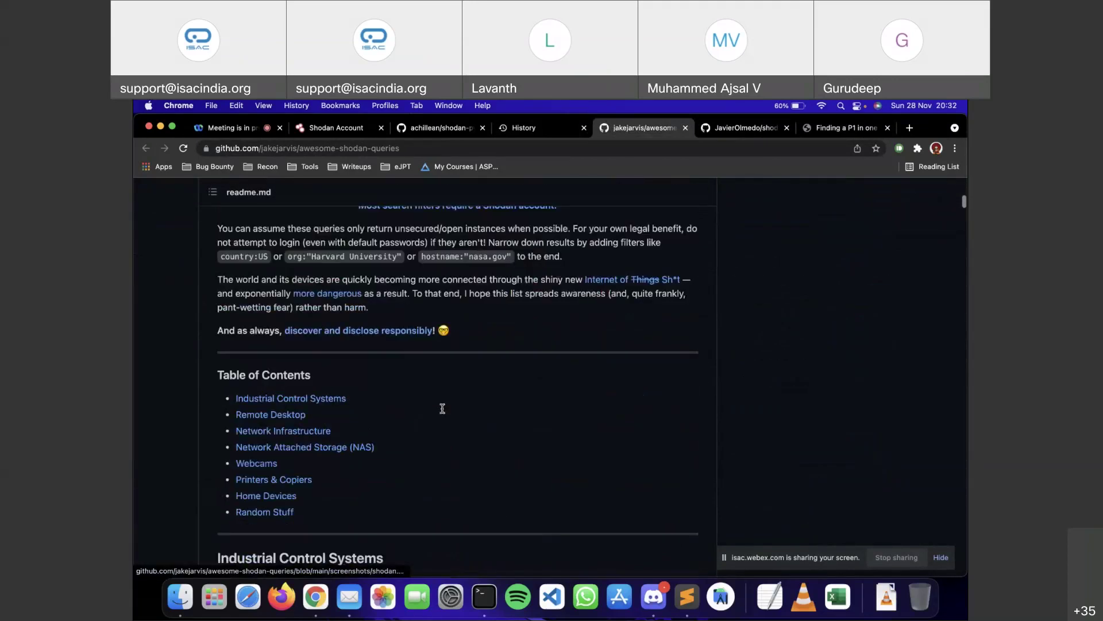
pyautogui.scroll(-2, 363, 401)
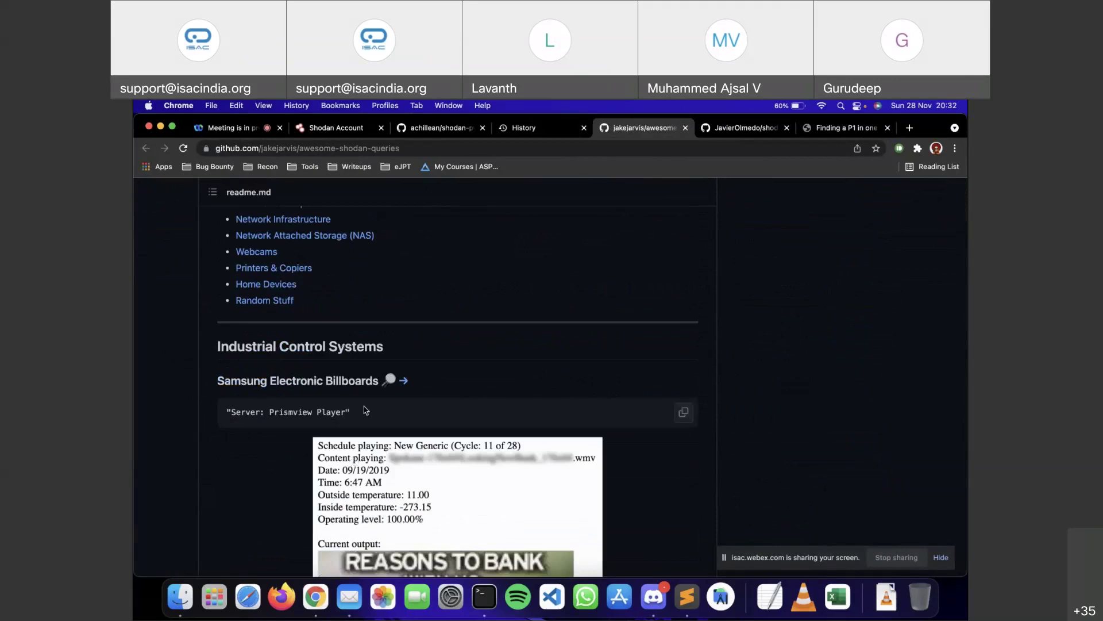
pyautogui.scroll(-1, 377, 362)
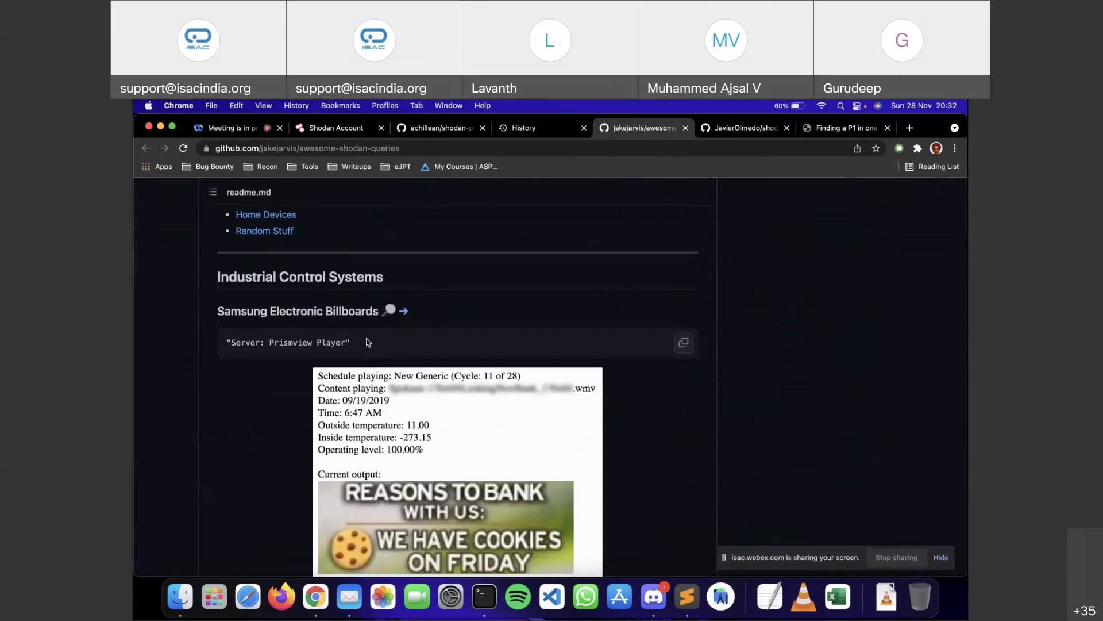
pyautogui.scroll(-2, 397, 374)
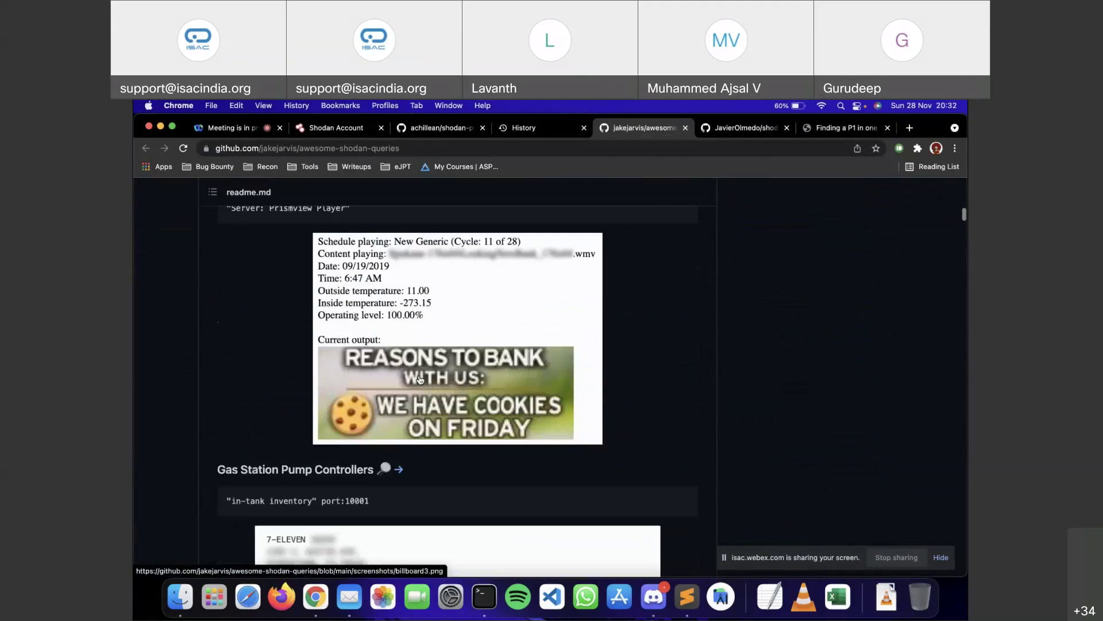
pyautogui.scroll(-2, 420, 379)
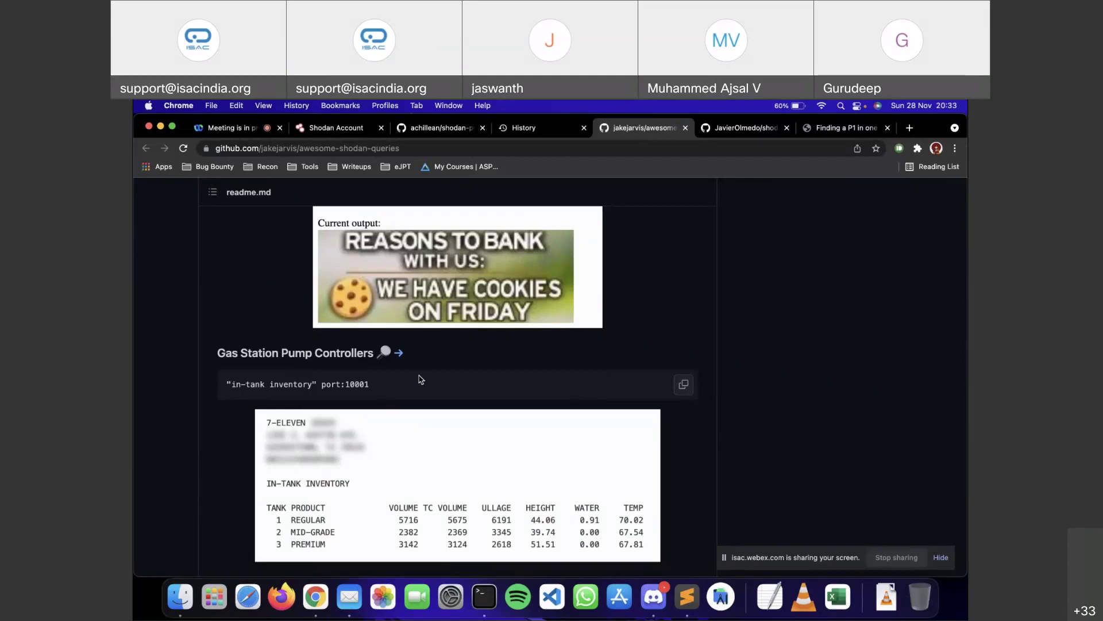
# Step: Switch to the Webex meeting and stop sharing the screen
pyautogui.press('super+1')
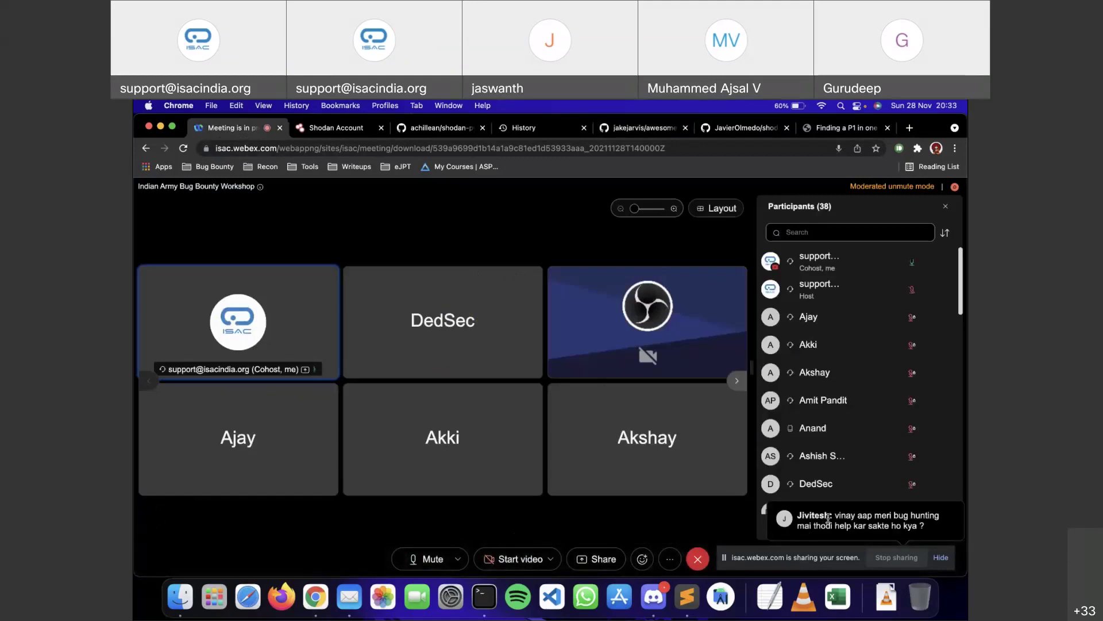
pyautogui.click(598, 559)
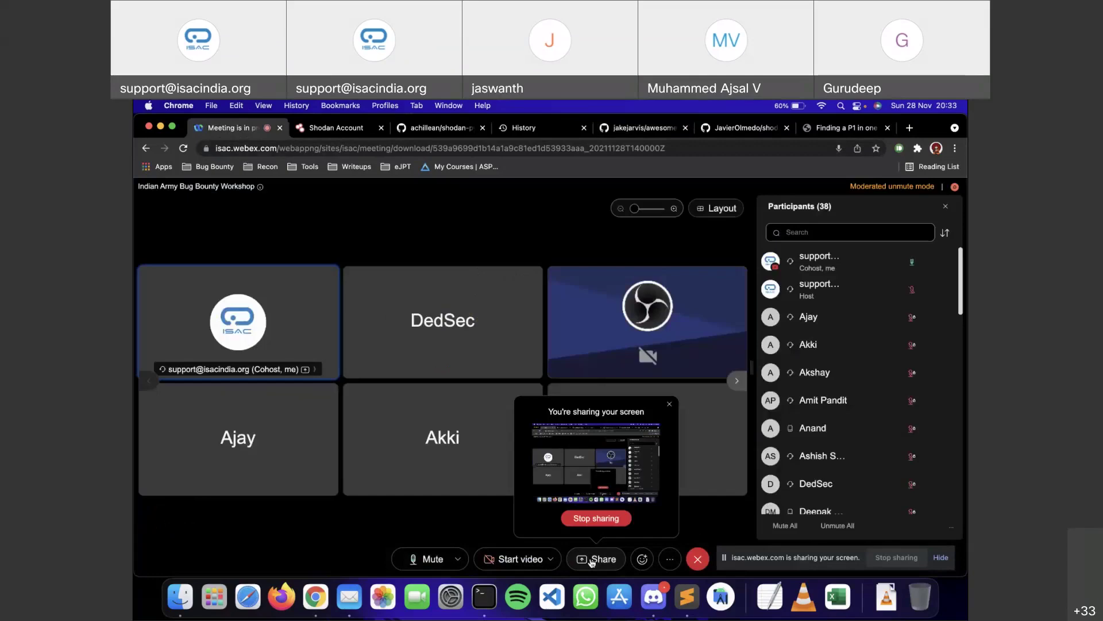
pyautogui.click(596, 522)
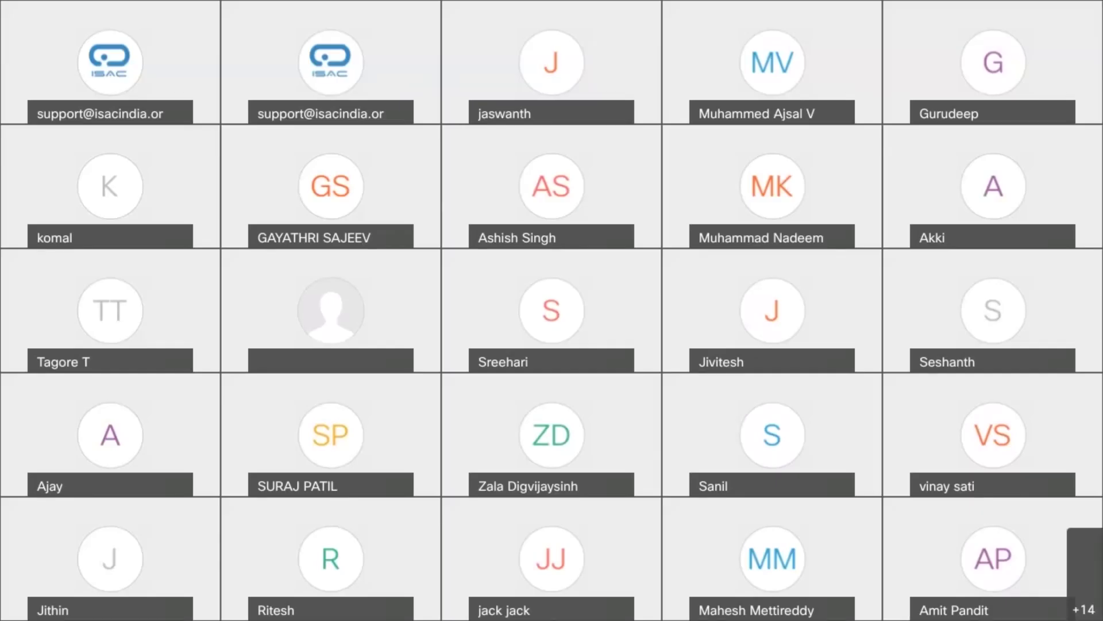